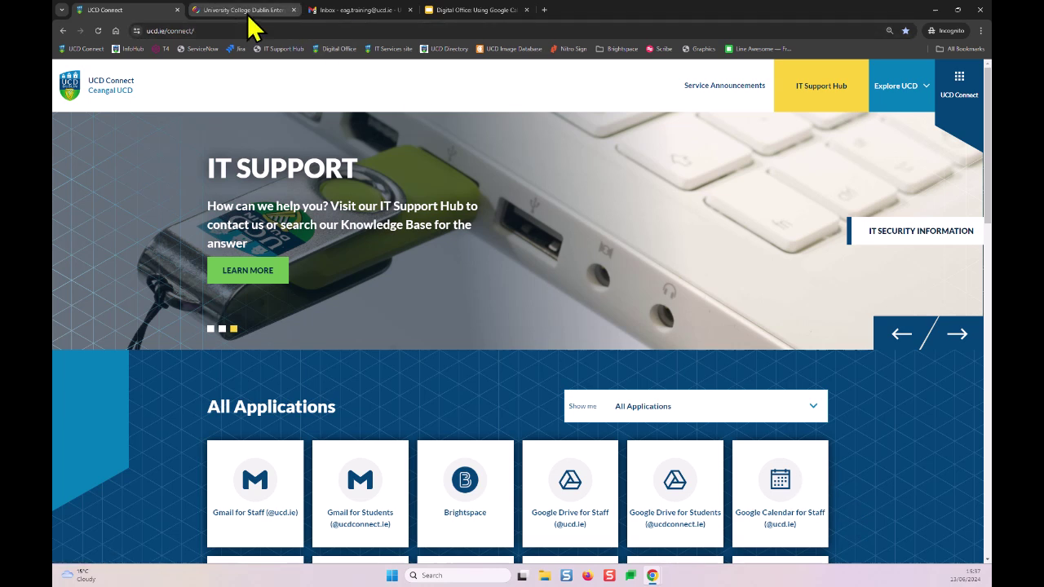
Step: Switch to the Gmail inbox and open Google Calendar from there
click(358, 10)
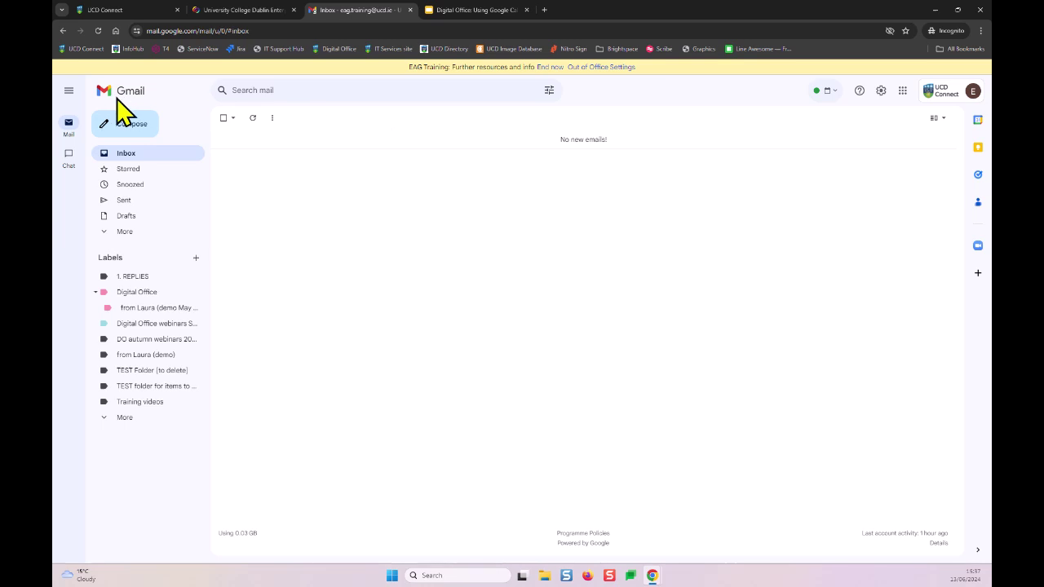
click(950, 99)
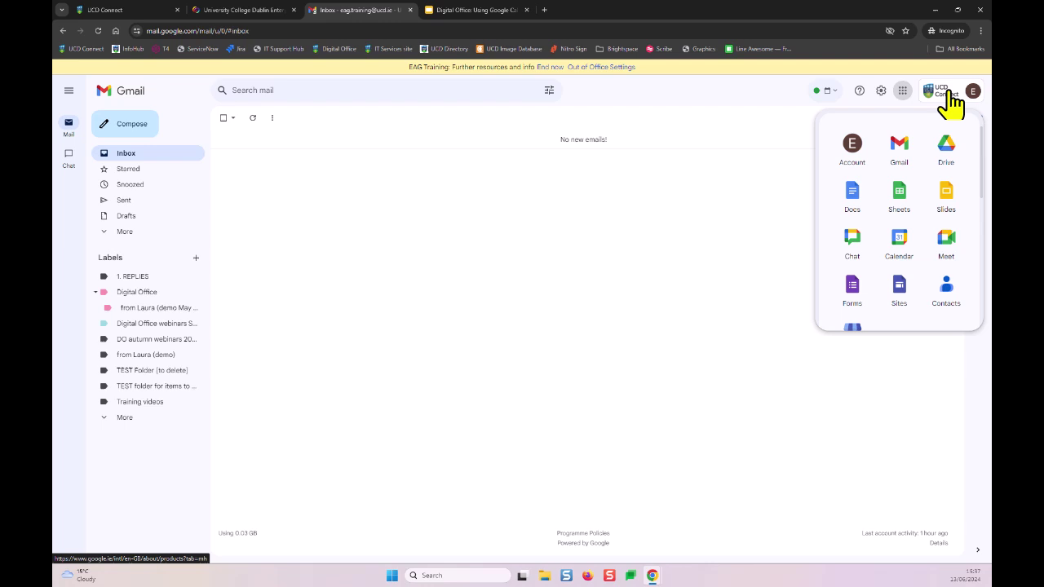
click(944, 243)
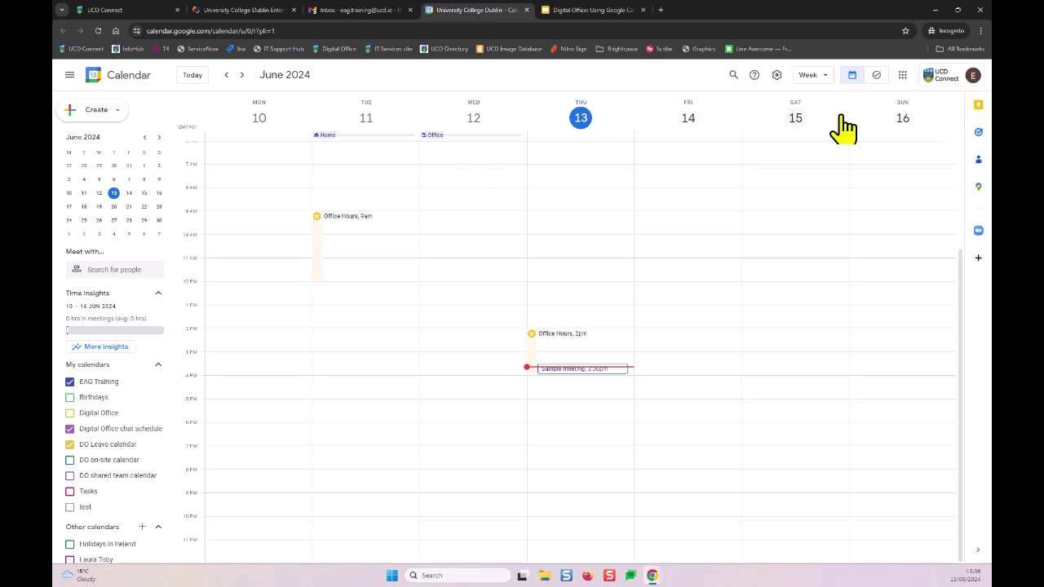
Step: Open the Working hours and location section of the calendar settings
click(813, 84)
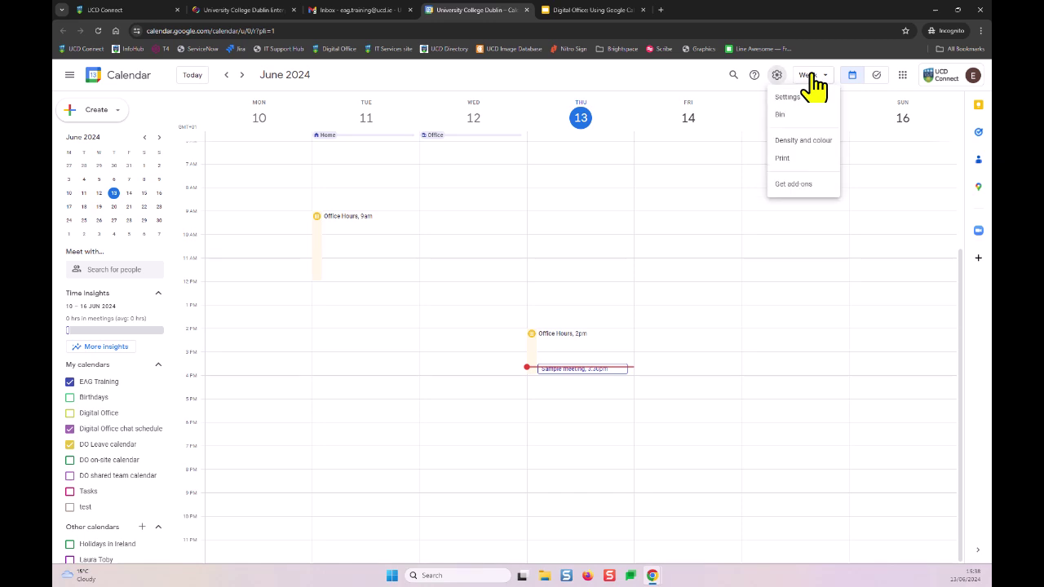
click(824, 104)
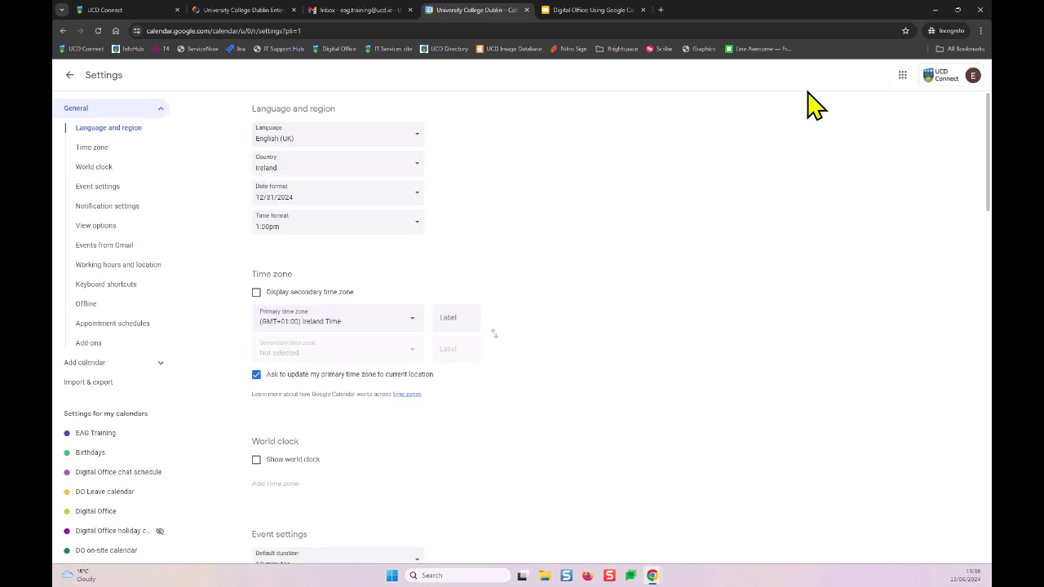
scroll(215, 133, down, 1)
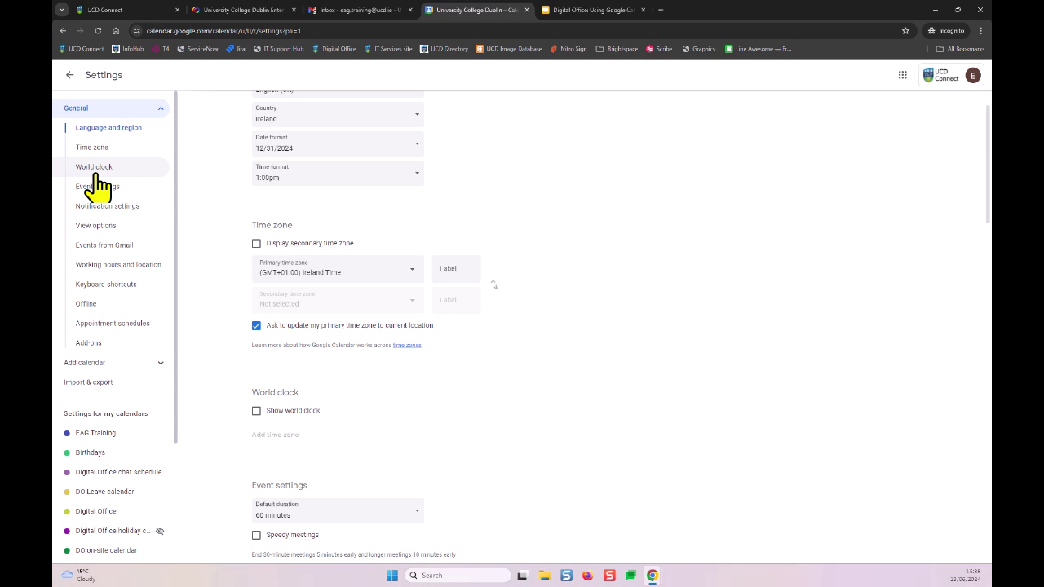
click(55, 263)
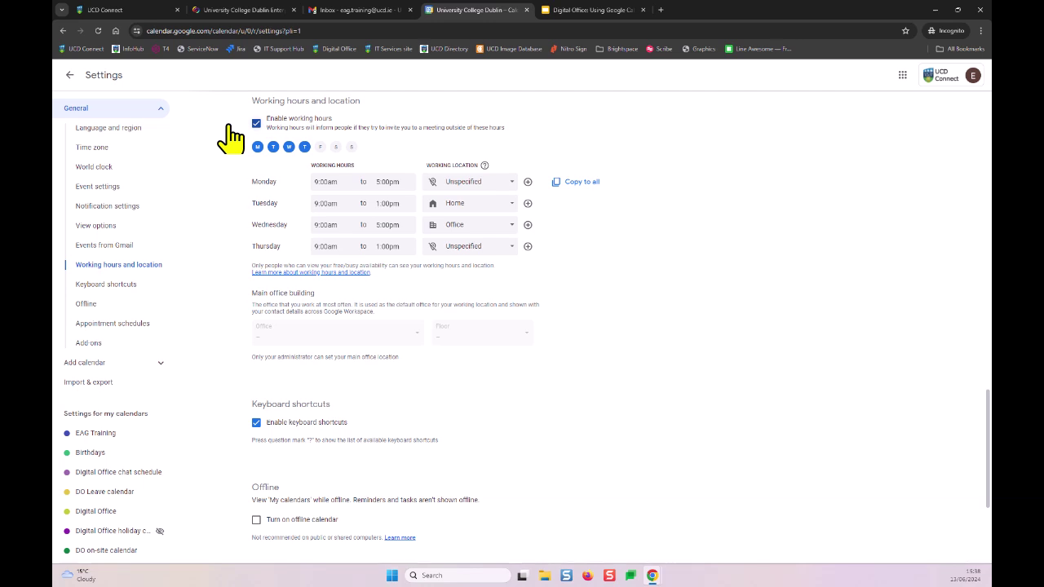
Step: Enable Friday as a working day and disable it again, and check Monday's start time and working location options
click(319, 147)
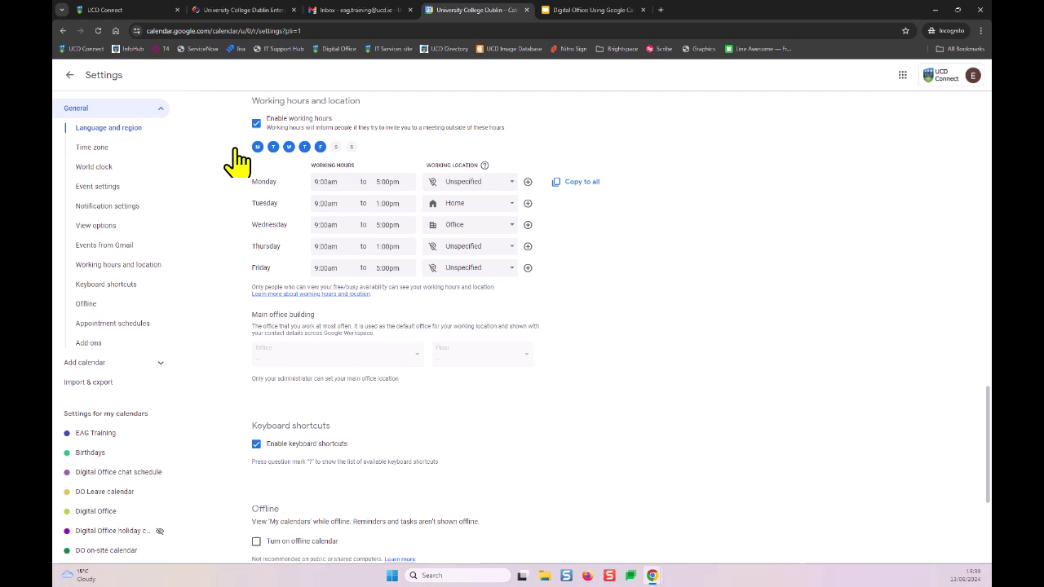
click(304, 148)
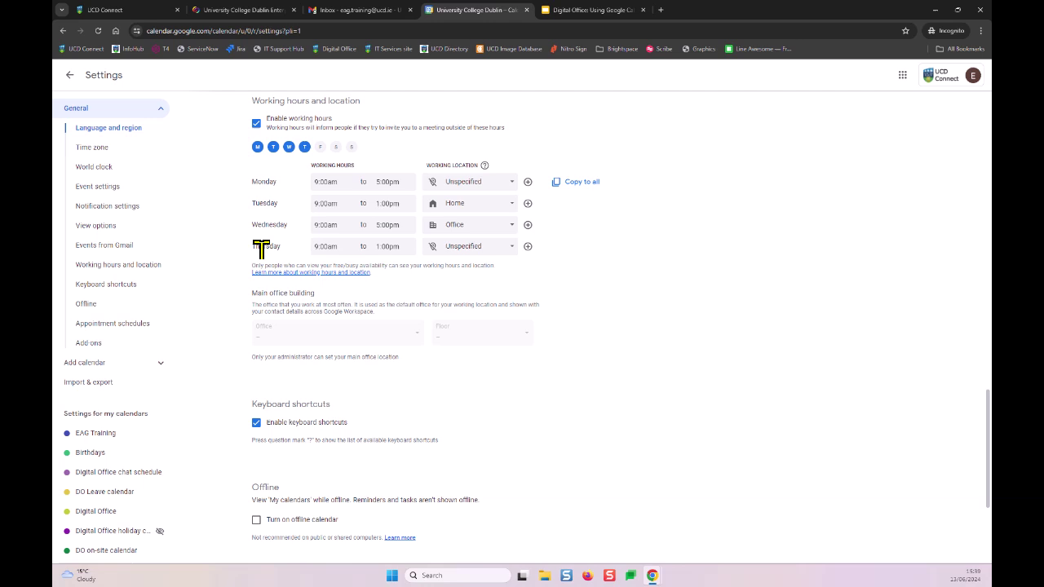
click(317, 182)
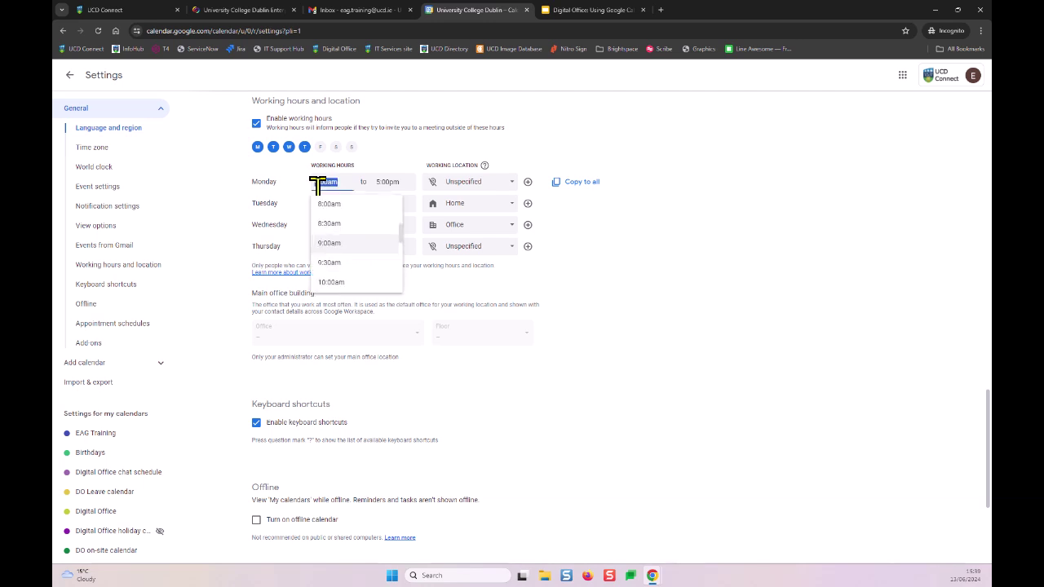
click(398, 157)
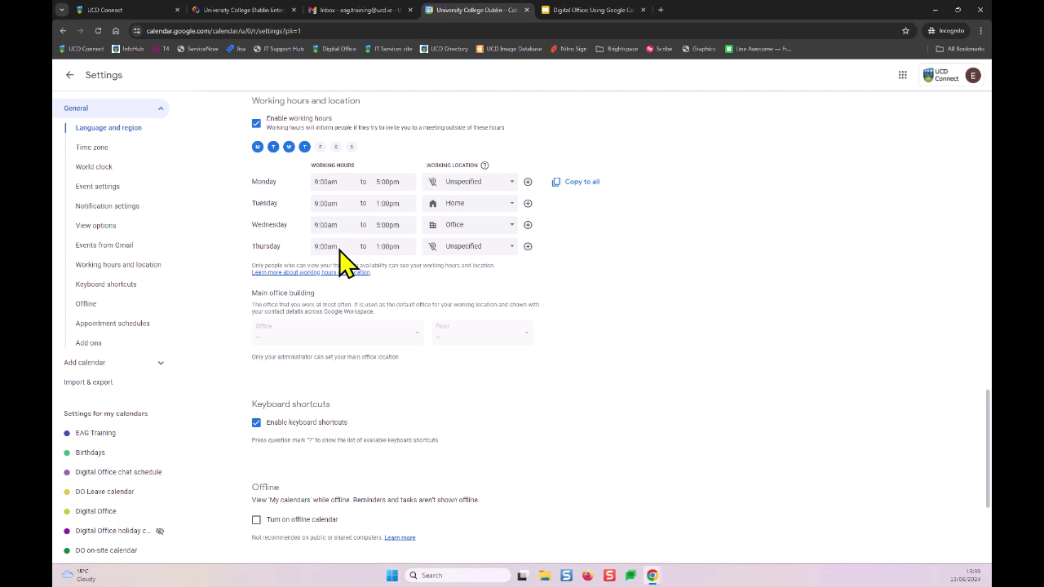
click(514, 183)
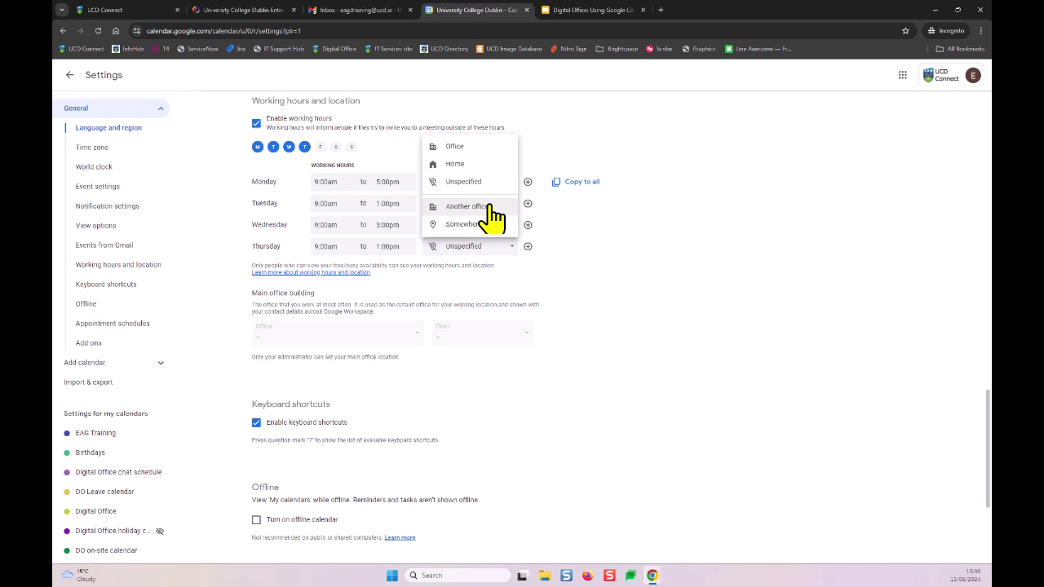
click(592, 167)
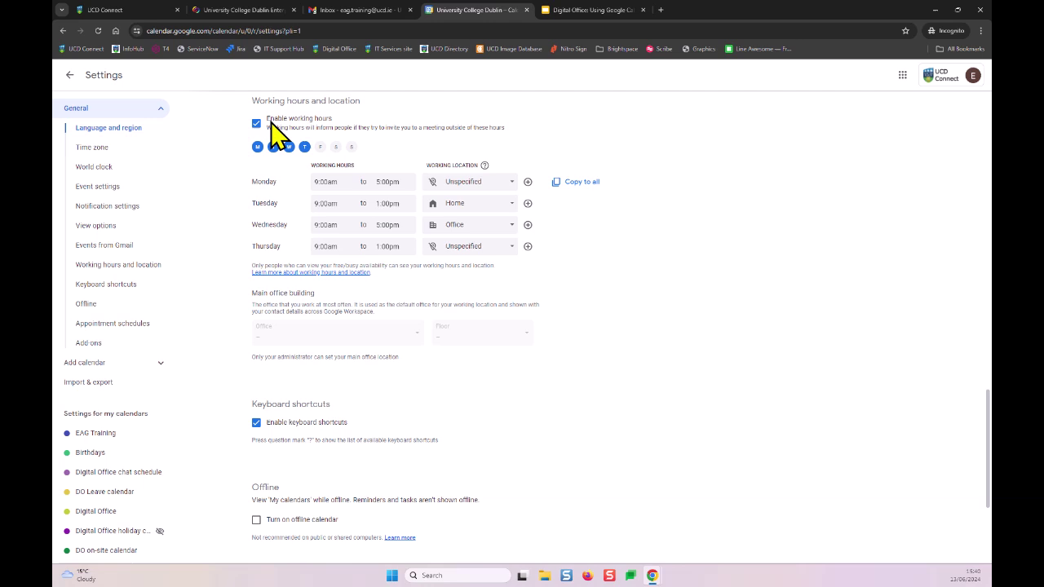
Step: Review the working hours settings, and return to the week view to examine the working locations above the days
scroll(393, 178, down, 1)
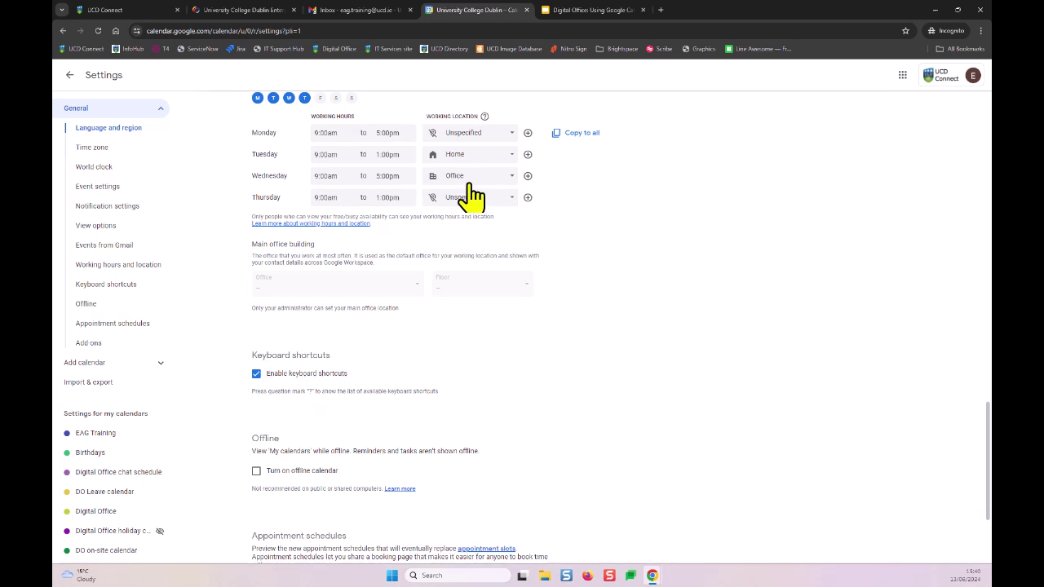
scroll(375, 175, up, 1)
scroll(269, 142, up, 1)
click(29, 79)
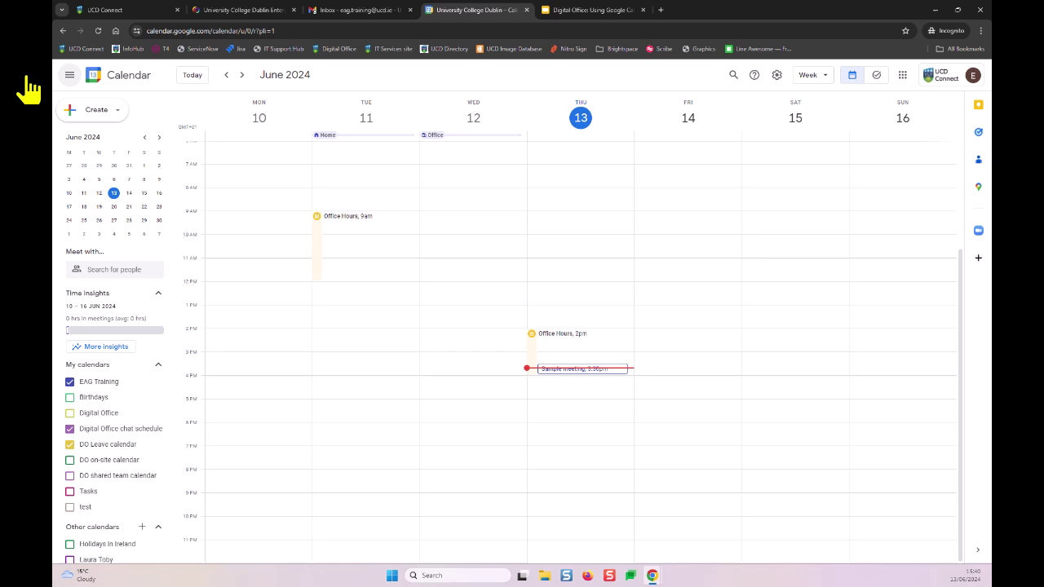
scroll(366, 200, up, 1)
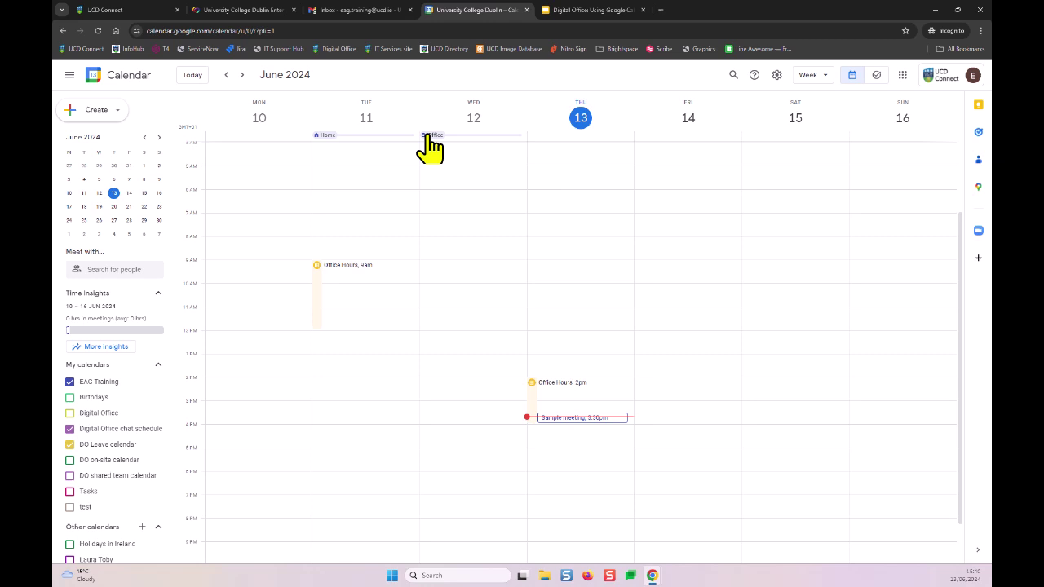
scroll(602, 206, up, 1)
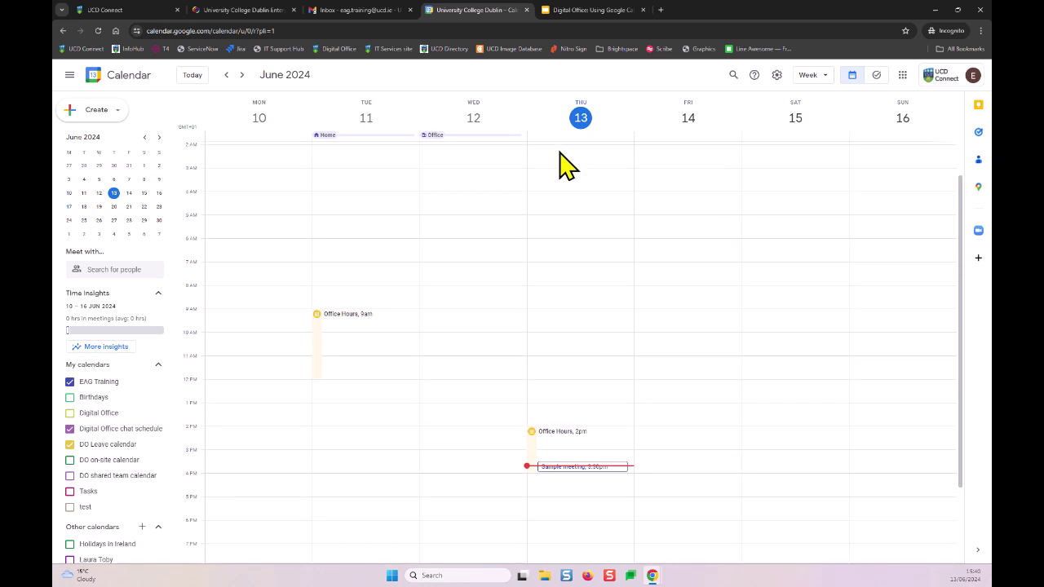
mouse_move(565, 150)
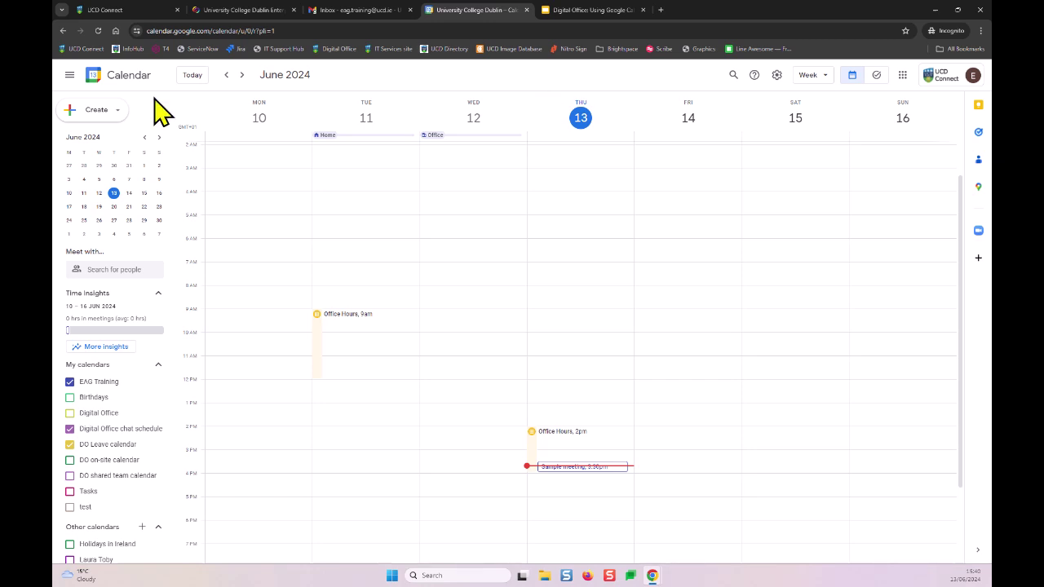
Step: Start a working location entry for Thursday, 13 June and choose Home as the location
click(79, 122)
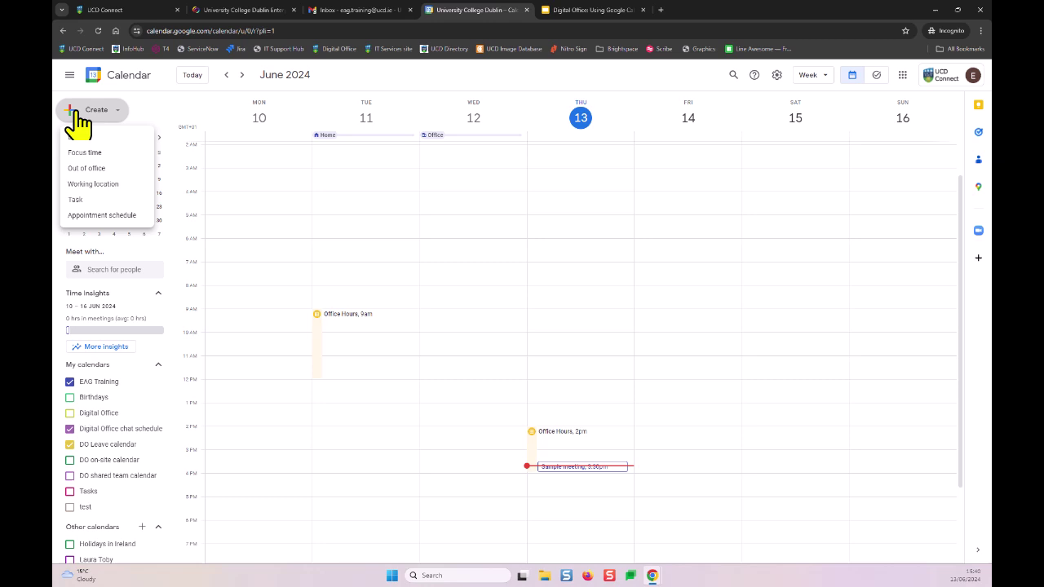
click(55, 186)
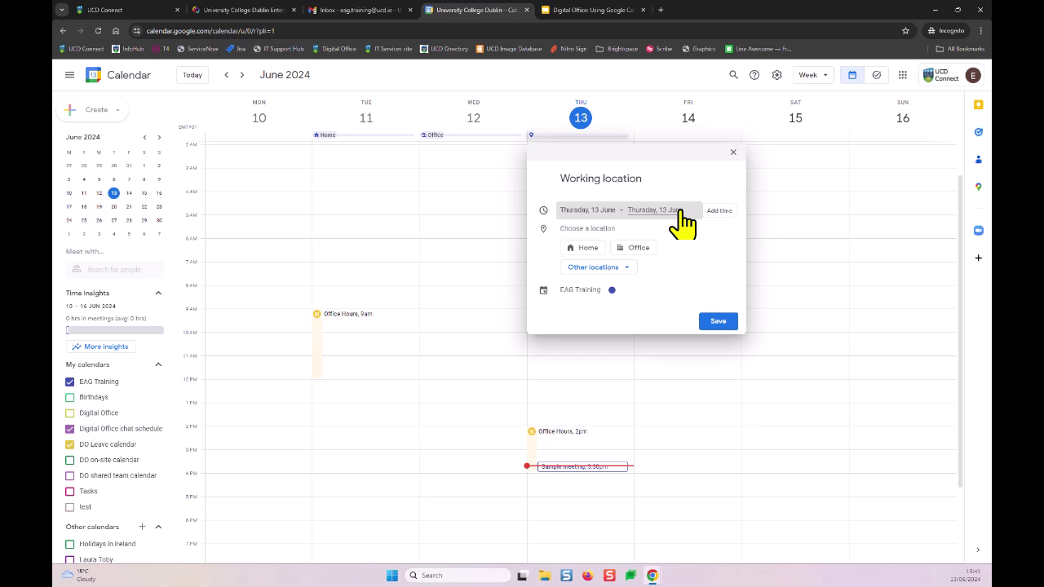
click(599, 252)
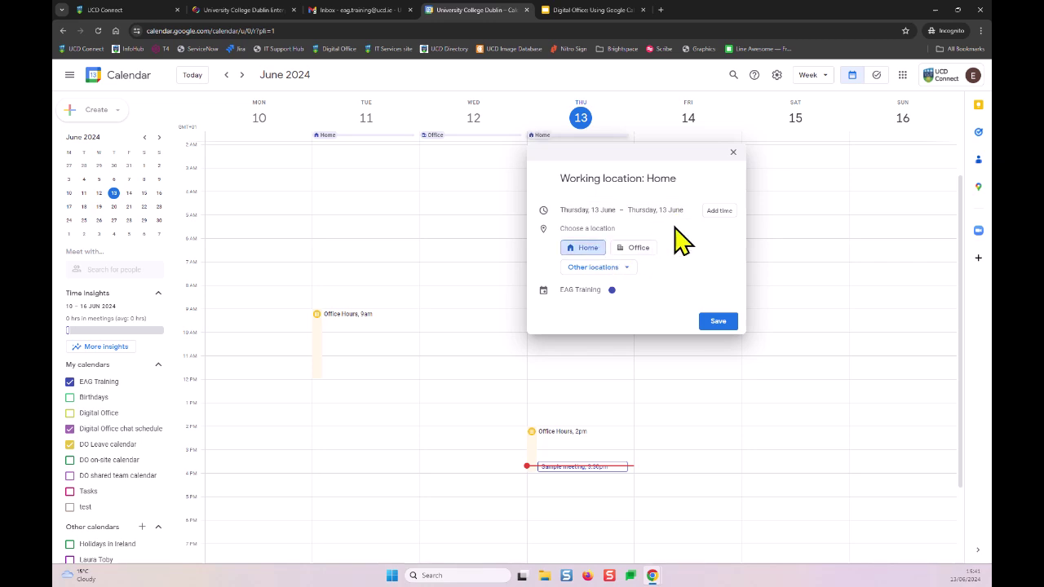
click(633, 268)
click(688, 250)
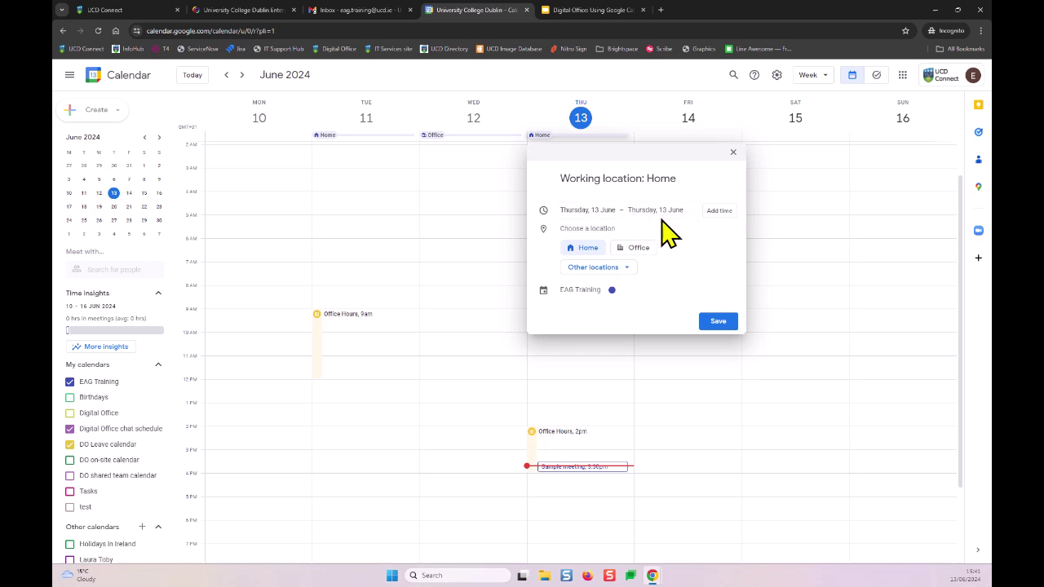
Step: Limit the Home working location to 2:00pm–5:00pm on Thursday, 13 June and save it
click(743, 212)
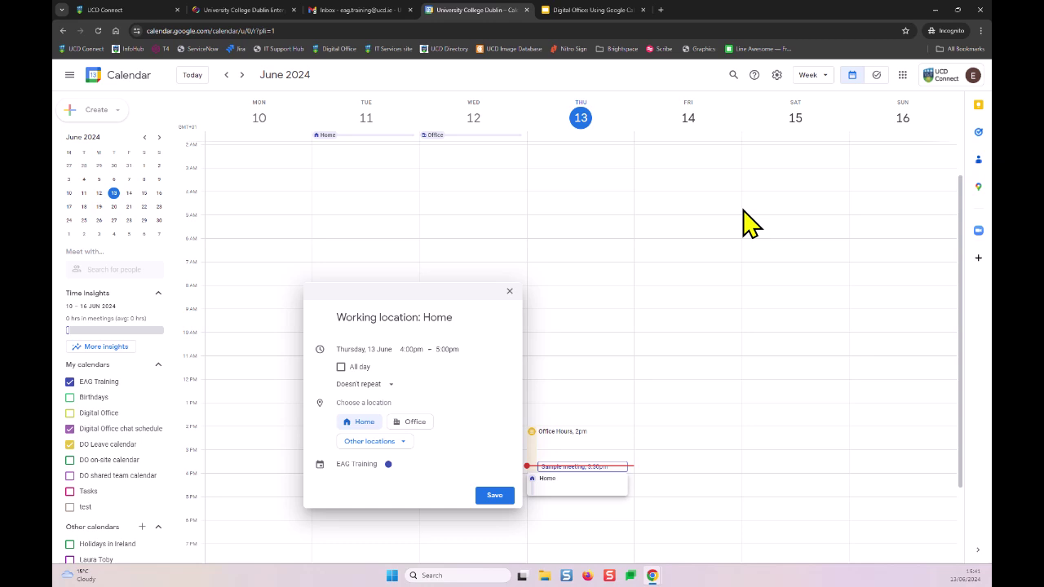
scroll(434, 398, up, 3)
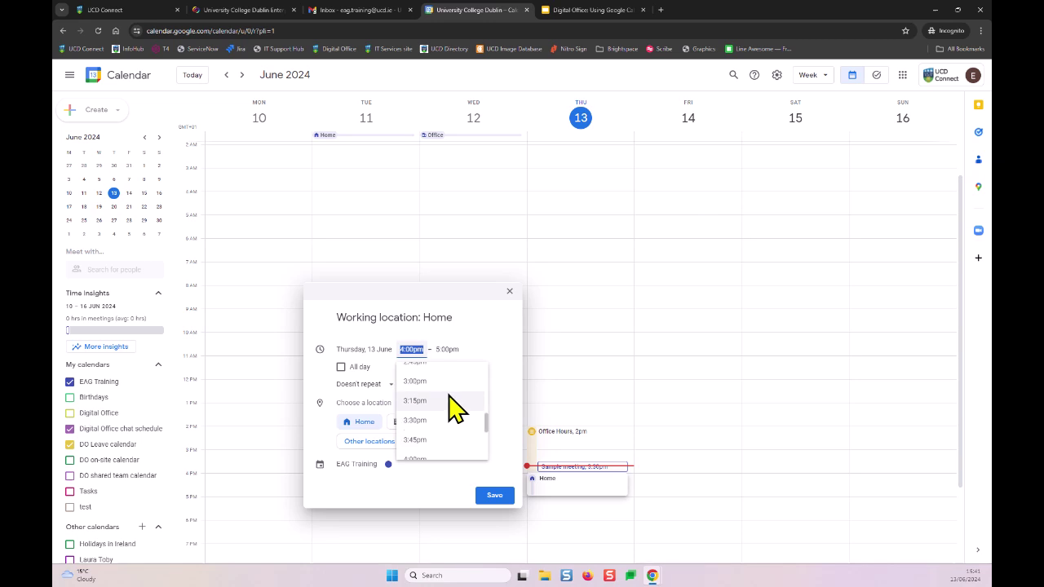
scroll(436, 399, up, 2)
click(431, 410)
click(447, 310)
scroll(477, 366, down, 3)
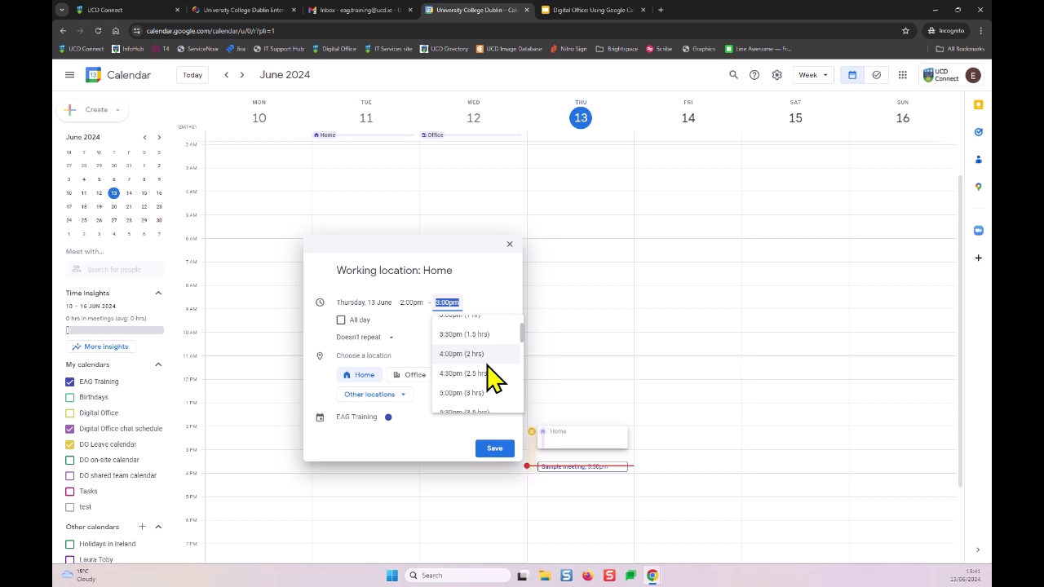
click(470, 349)
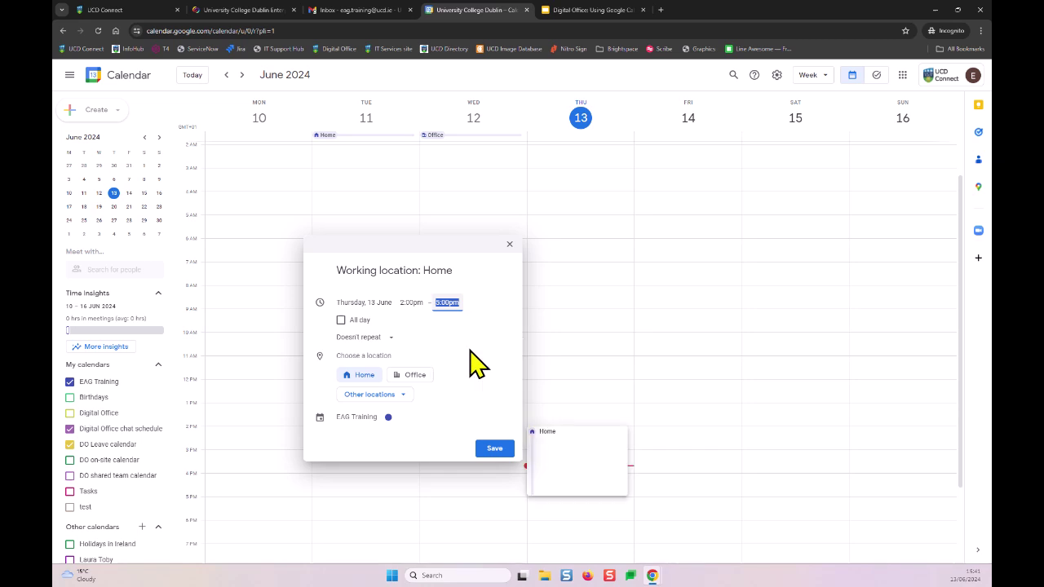
click(496, 450)
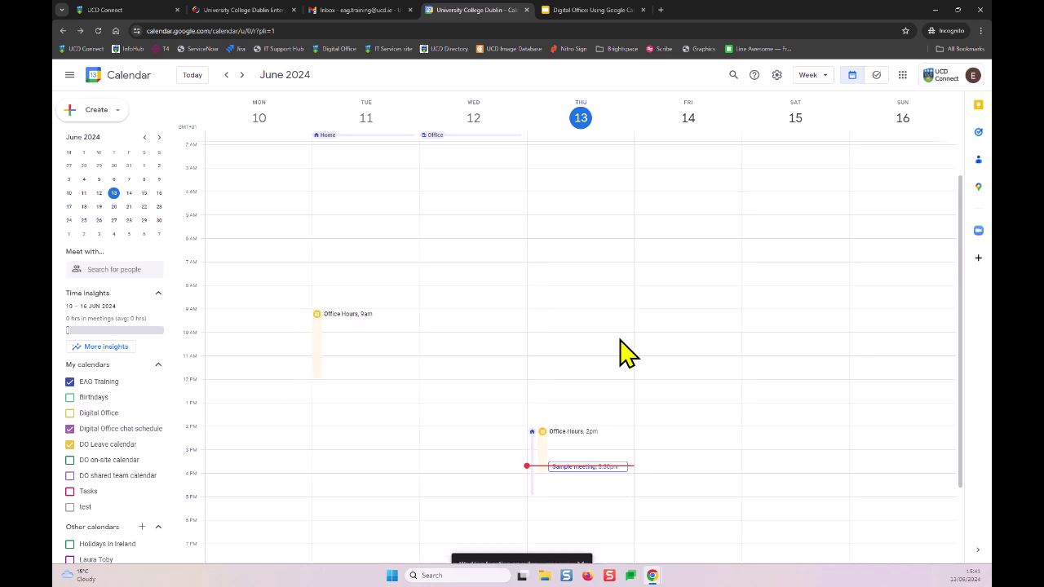
Step: Revisit the Working hours and location settings and return to the week view
scroll(548, 414, down, 1)
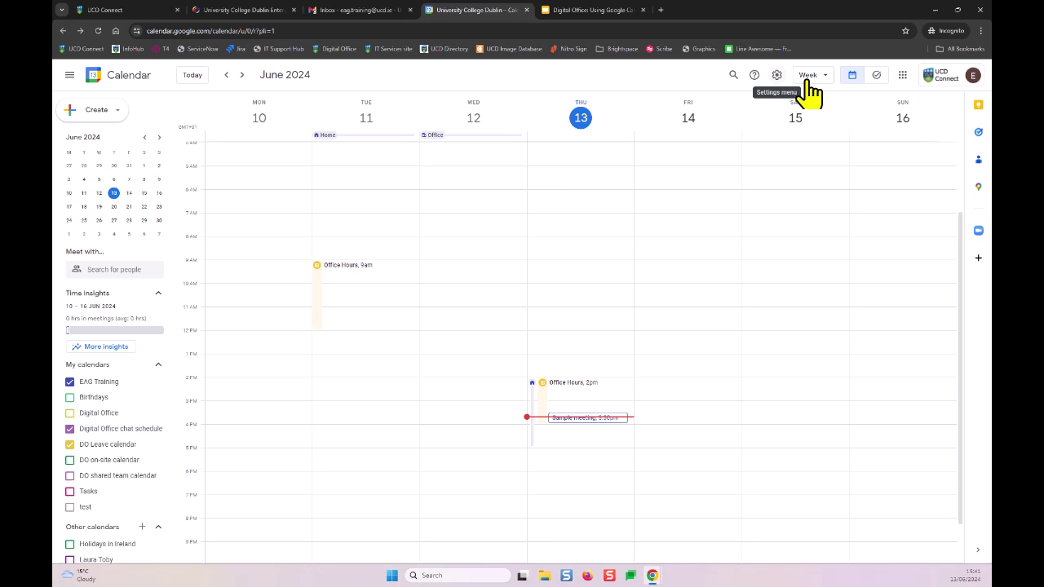
click(776, 74)
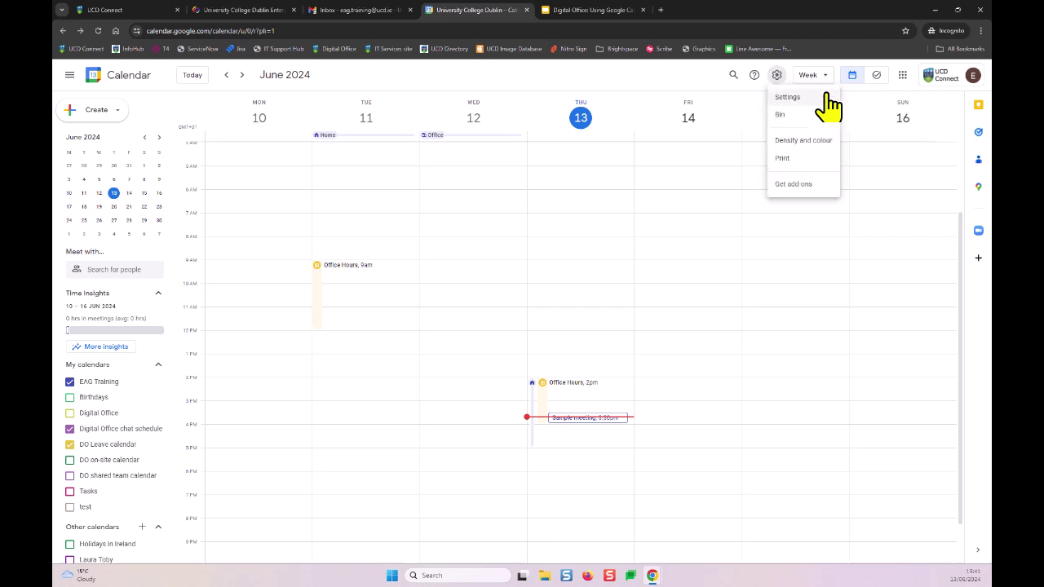
click(750, 91)
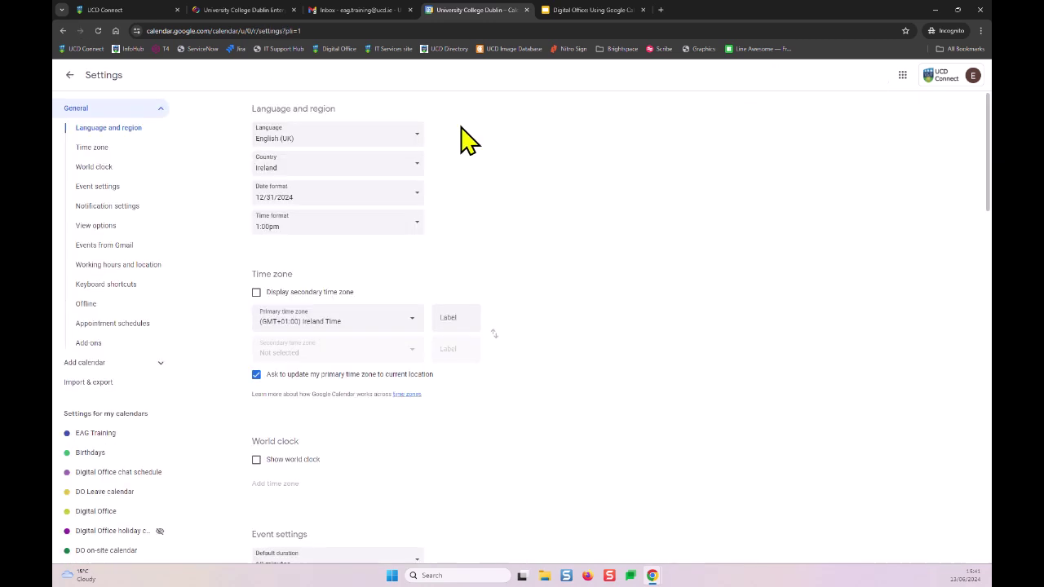
click(119, 267)
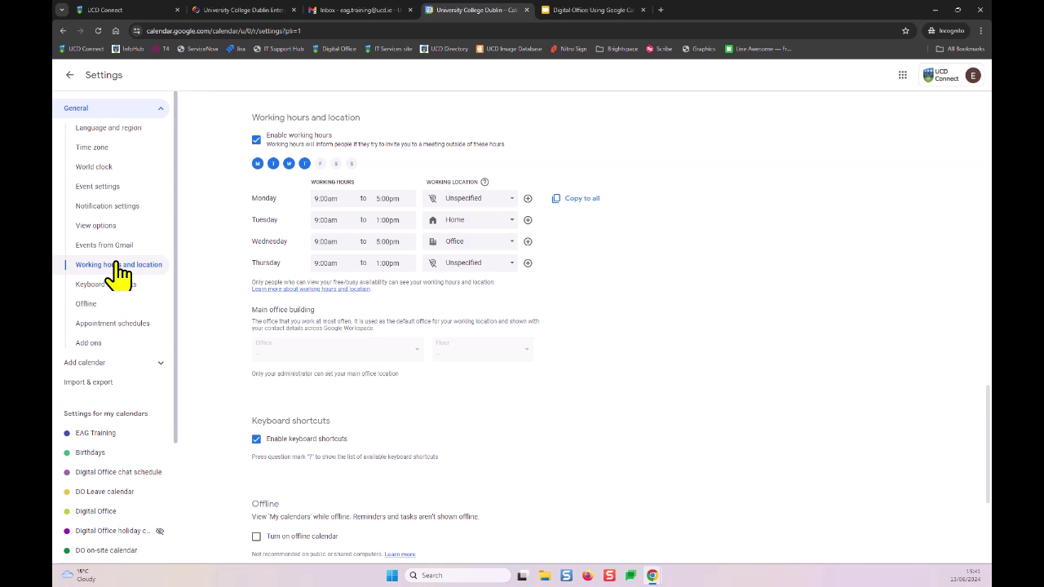
click(27, 76)
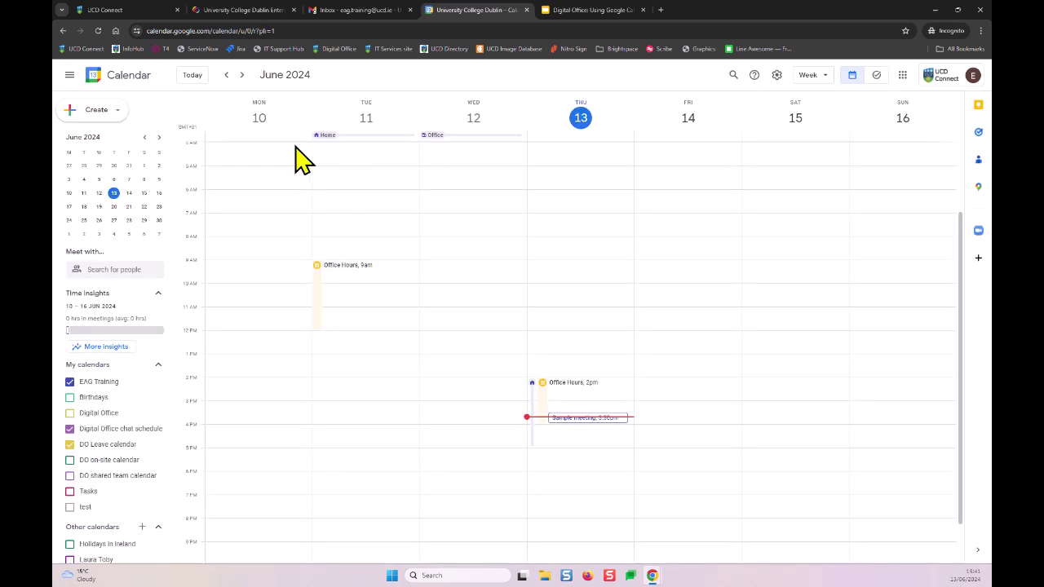
click(78, 114)
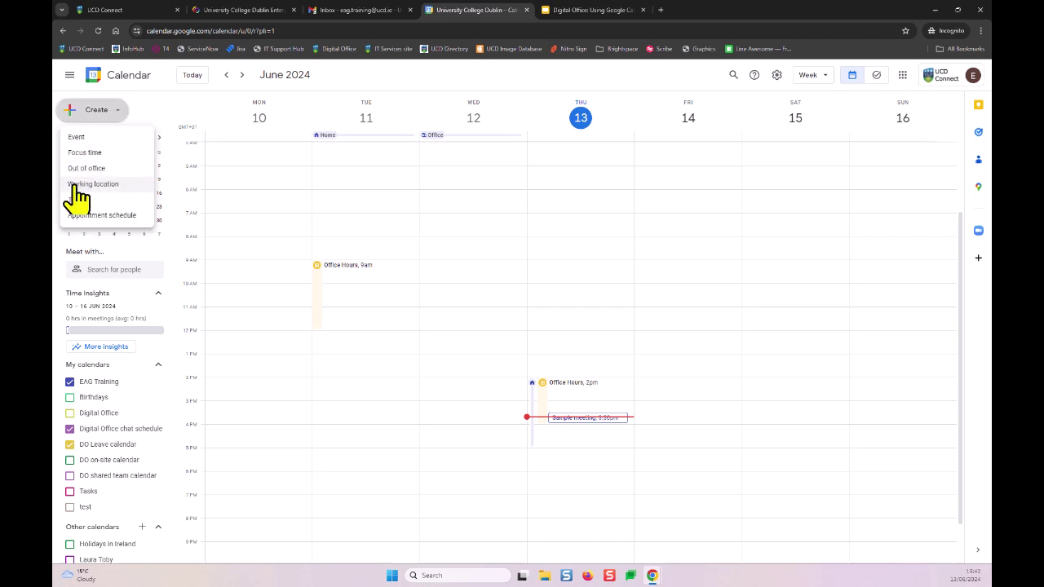
click(155, 116)
click(217, 144)
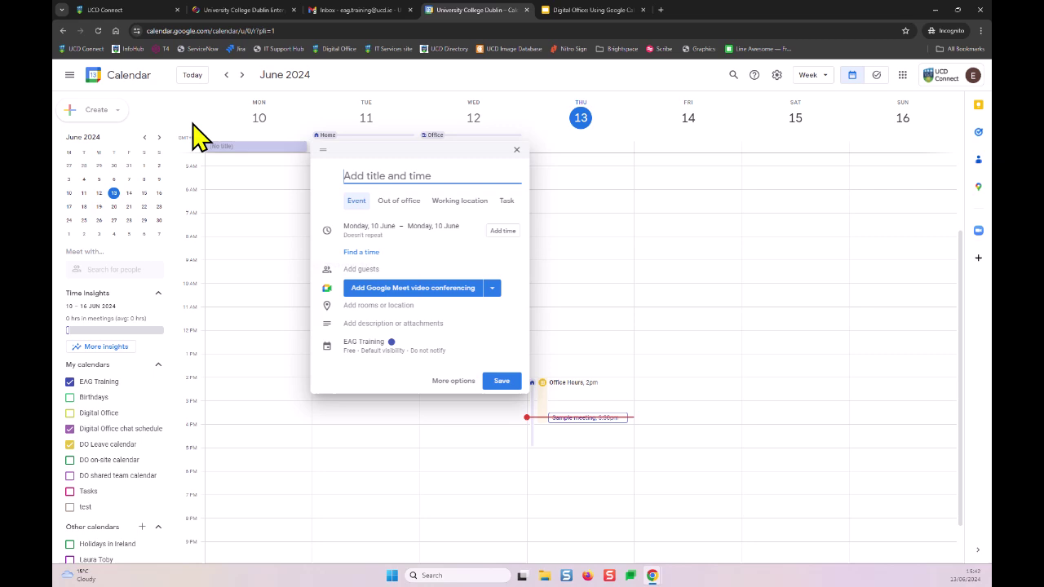
click(232, 147)
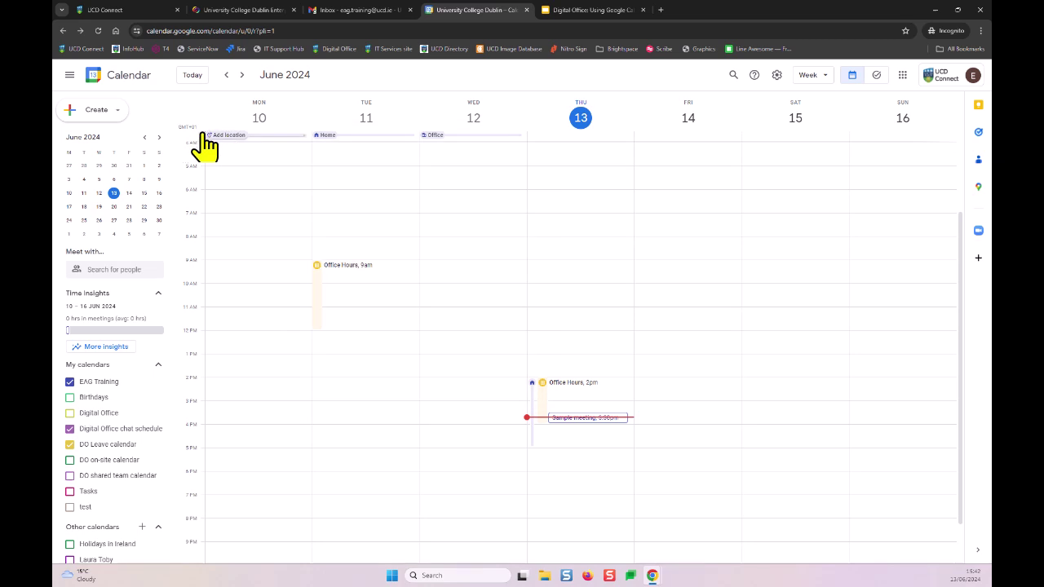
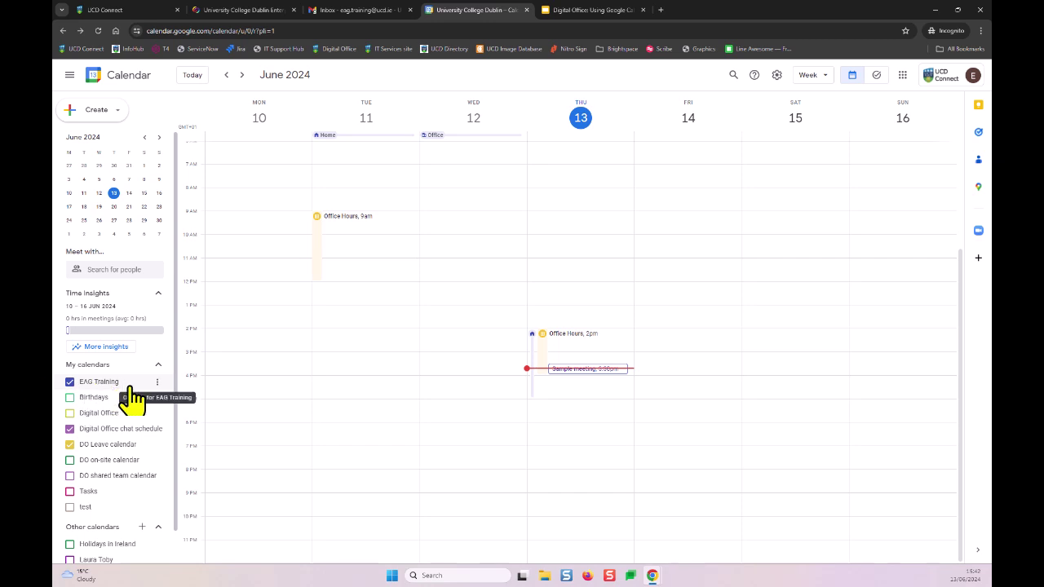
Step: Open the EAG Training calendar's settings and examine the Access permissions for events
right_click(124, 381)
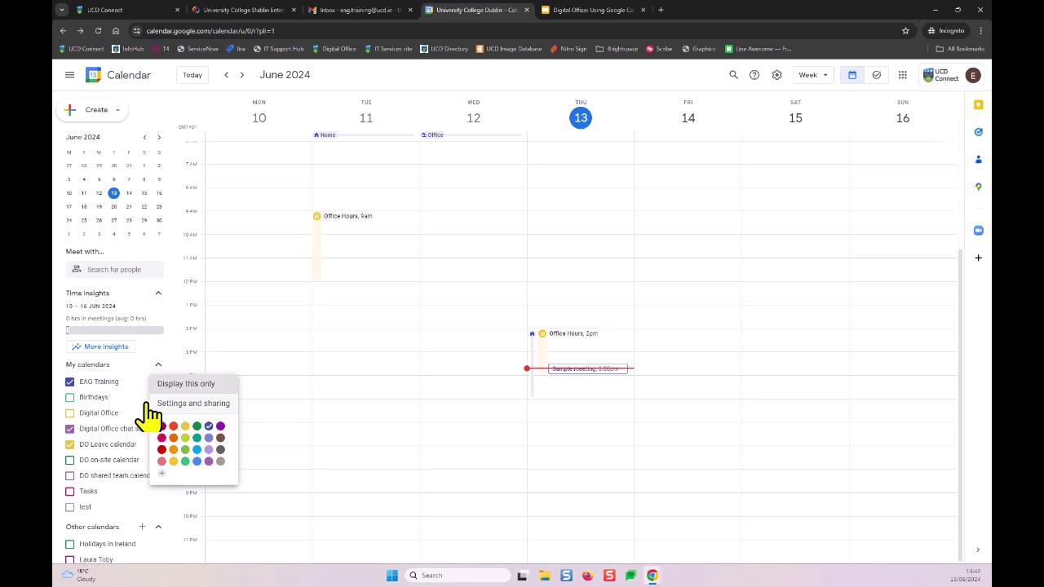
click(151, 403)
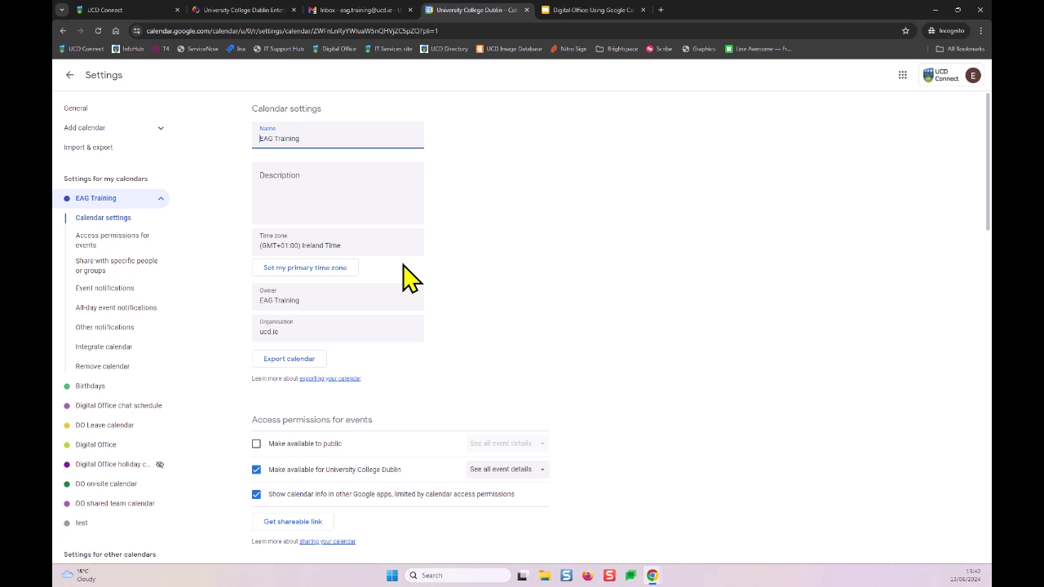
scroll(407, 275, down, 2)
scroll(426, 247, down, 2)
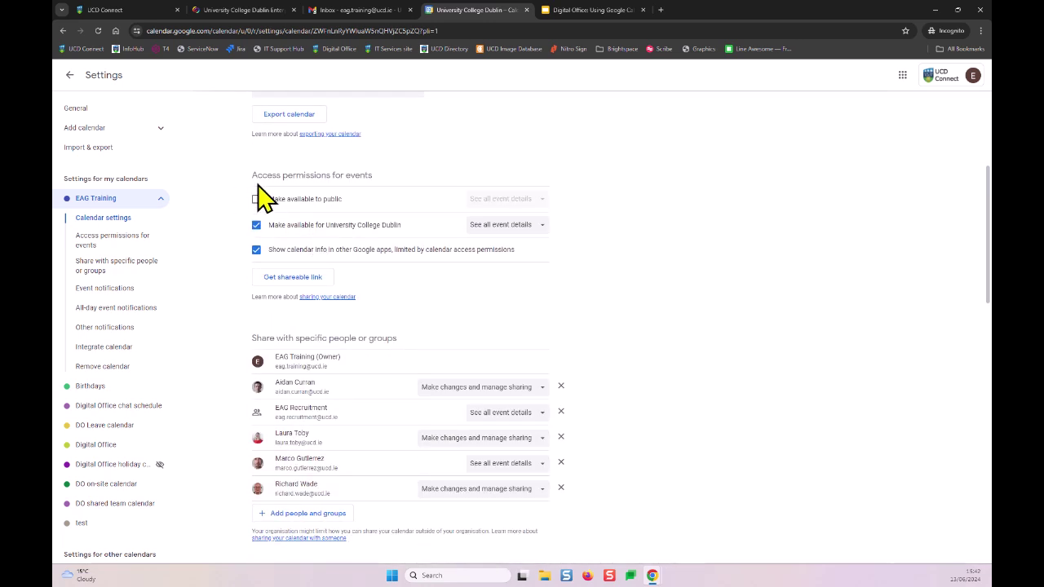
drag(223, 184, 360, 174)
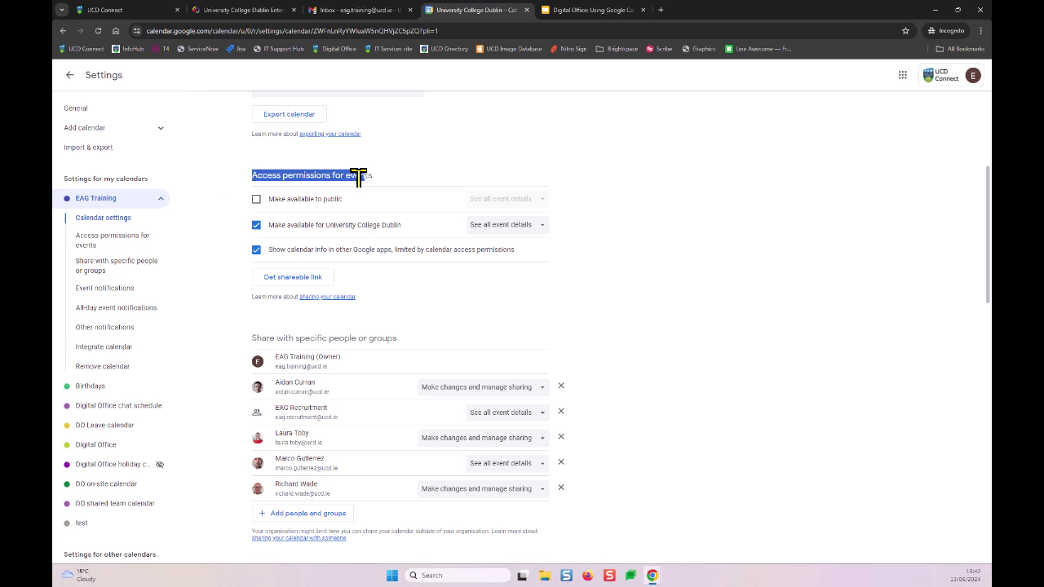
click(404, 170)
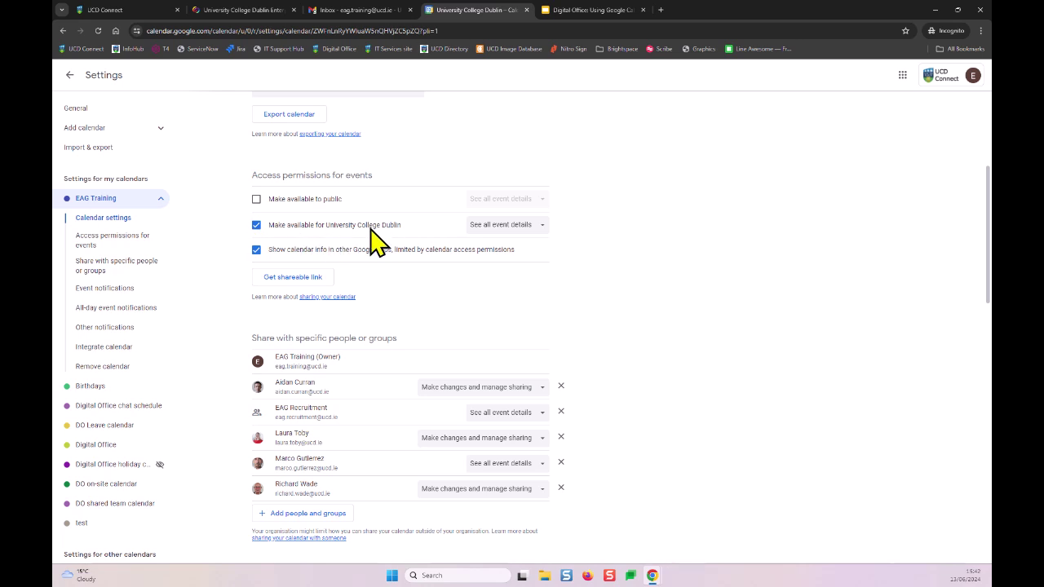
Step: Try See only free/busy (hide details) as the University College Dublin access level, and restore See all event details
click(499, 228)
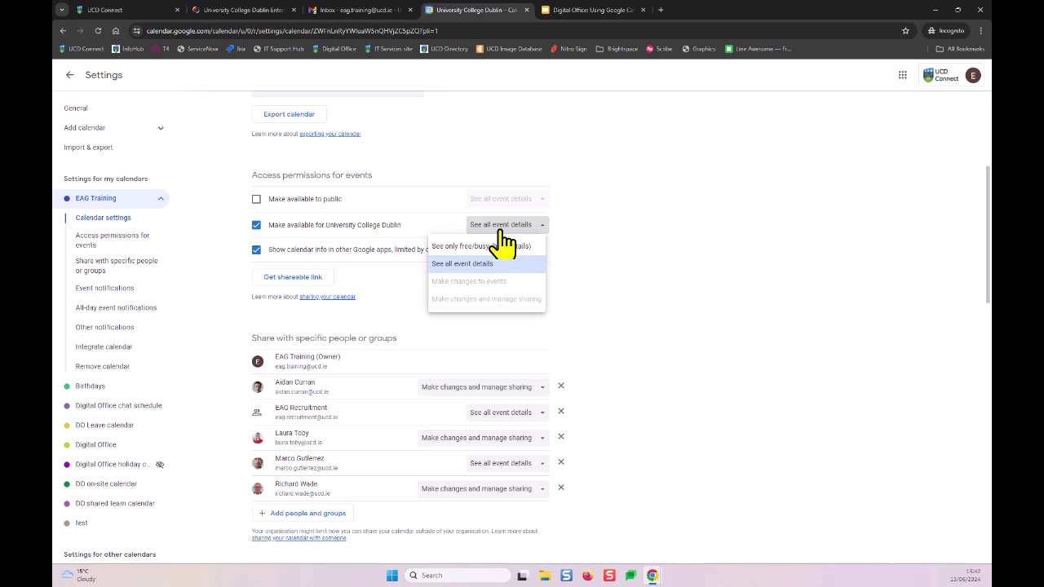
click(507, 245)
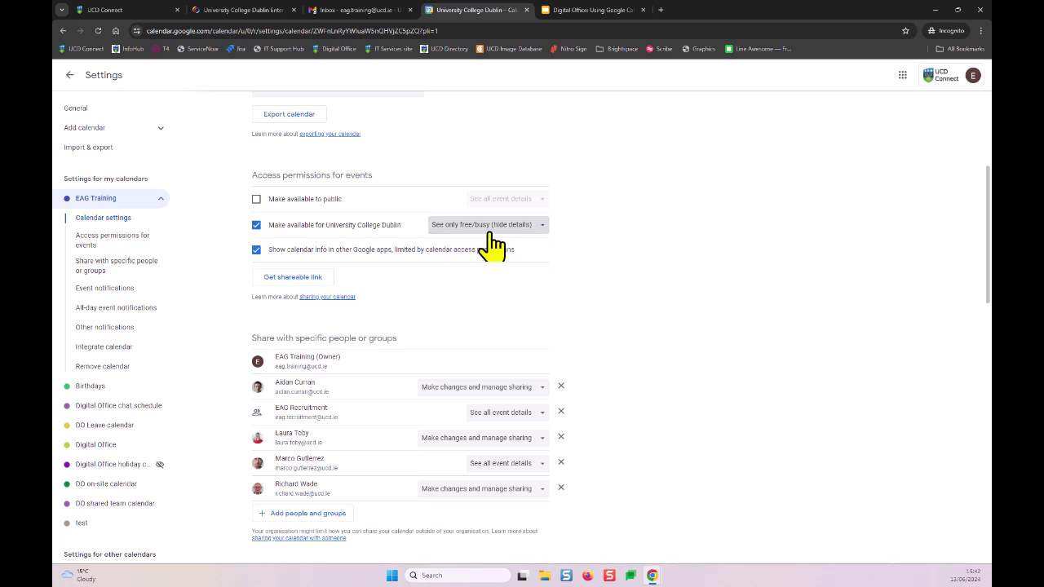
click(545, 230)
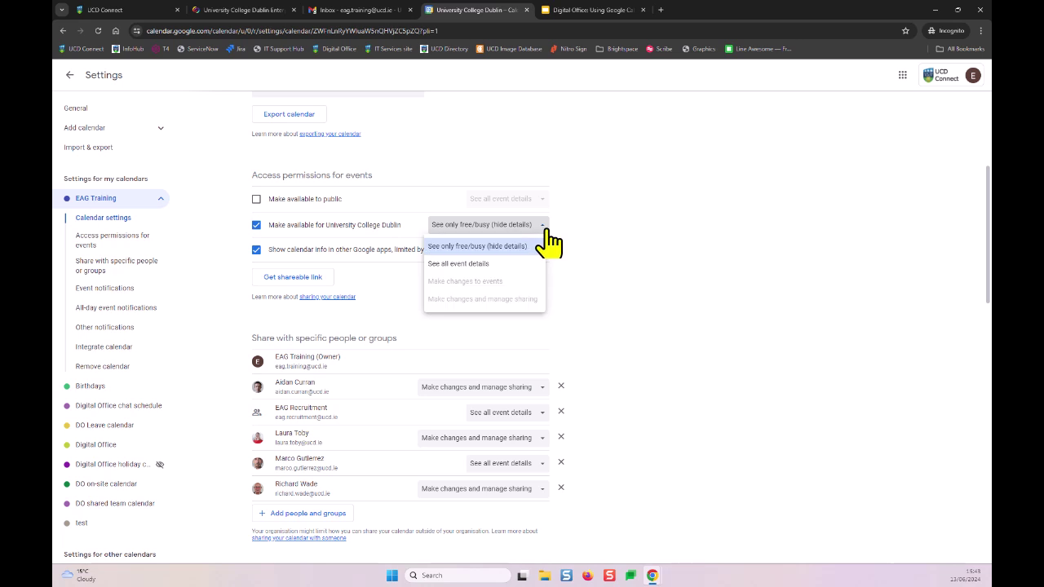
click(457, 263)
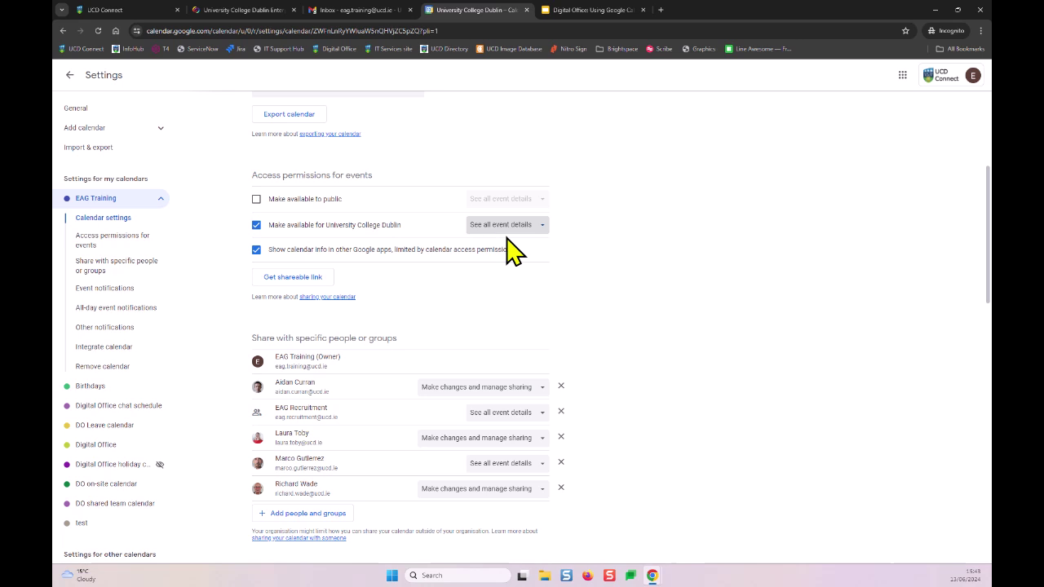
Step: Review the permission levels available for the first person the calendar is shared with
scroll(407, 326, down, 1)
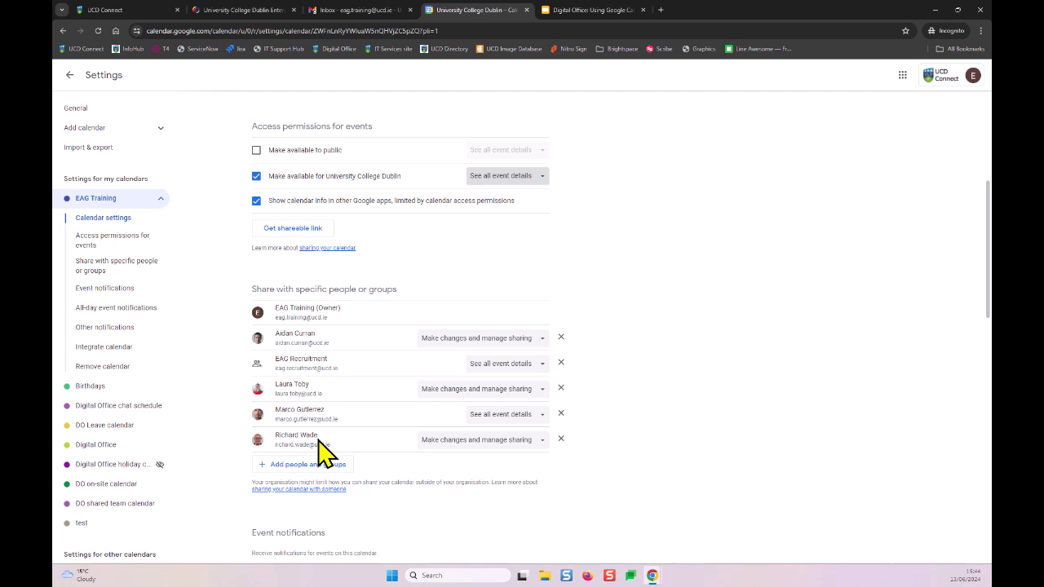
click(543, 338)
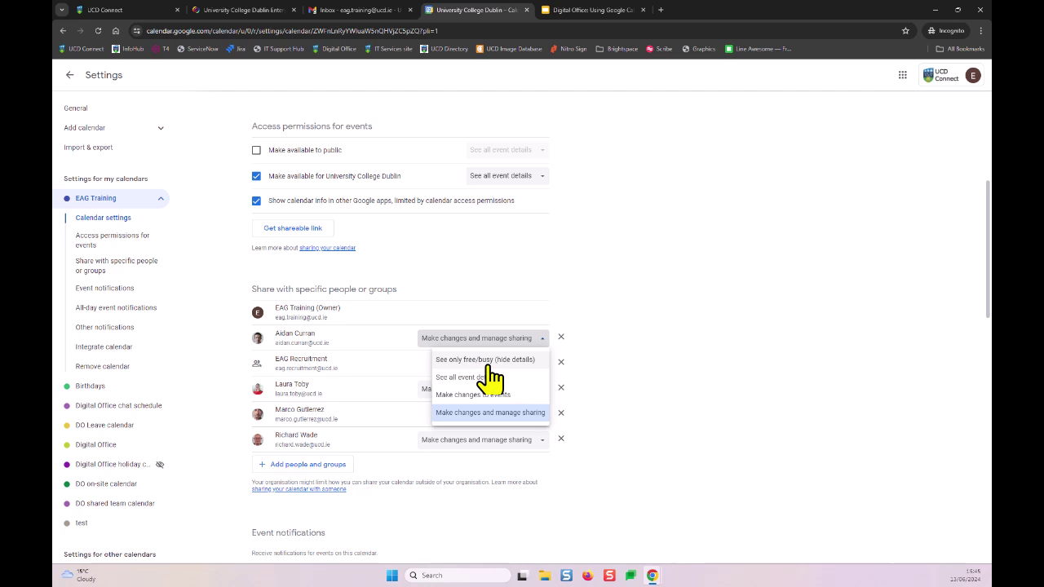
click(627, 338)
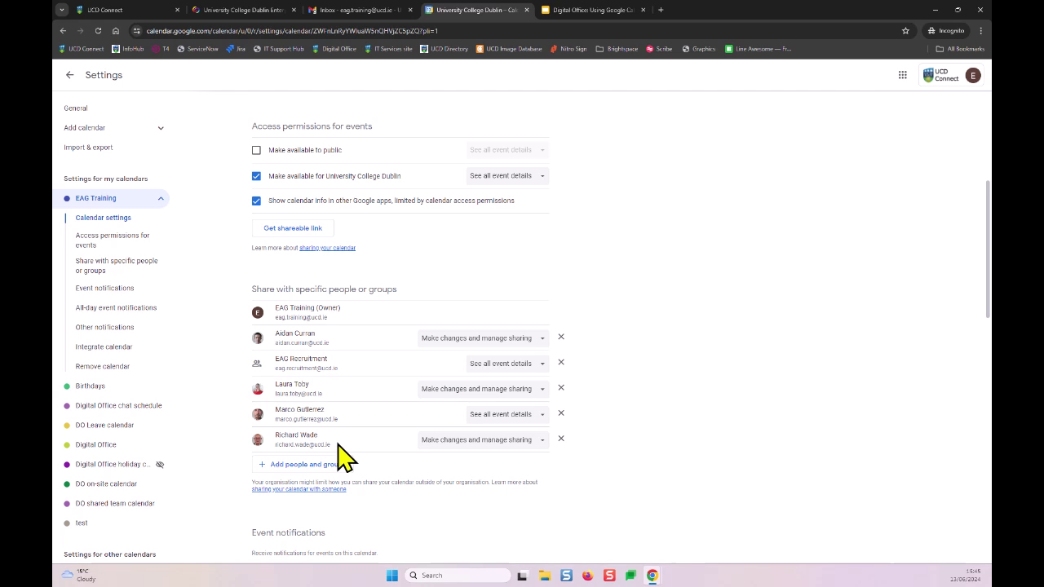
Step: Start sharing the calendar with the first suggested person, check the permission options, and cancel the sharing
click(249, 469)
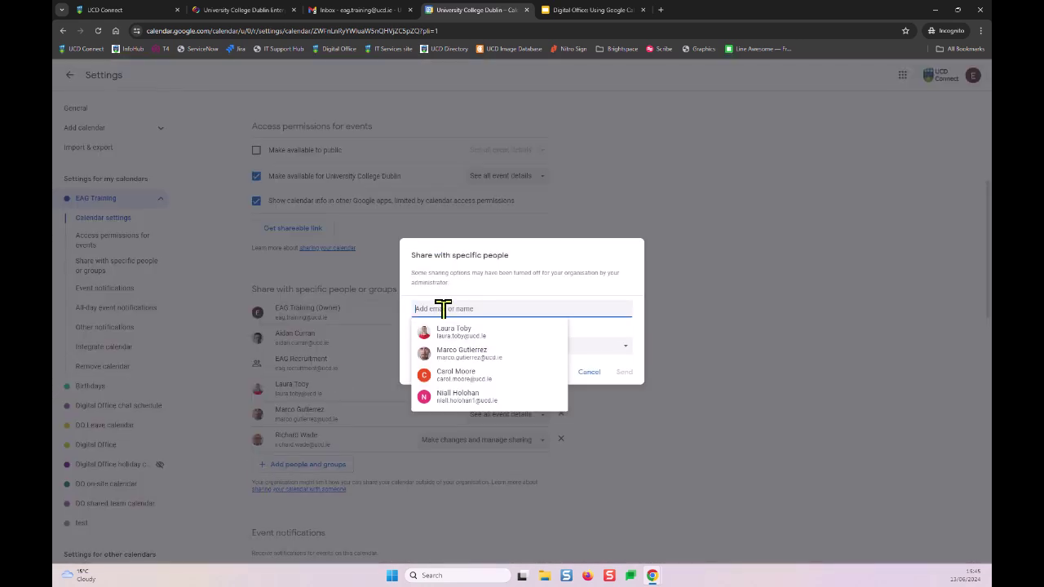
click(474, 332)
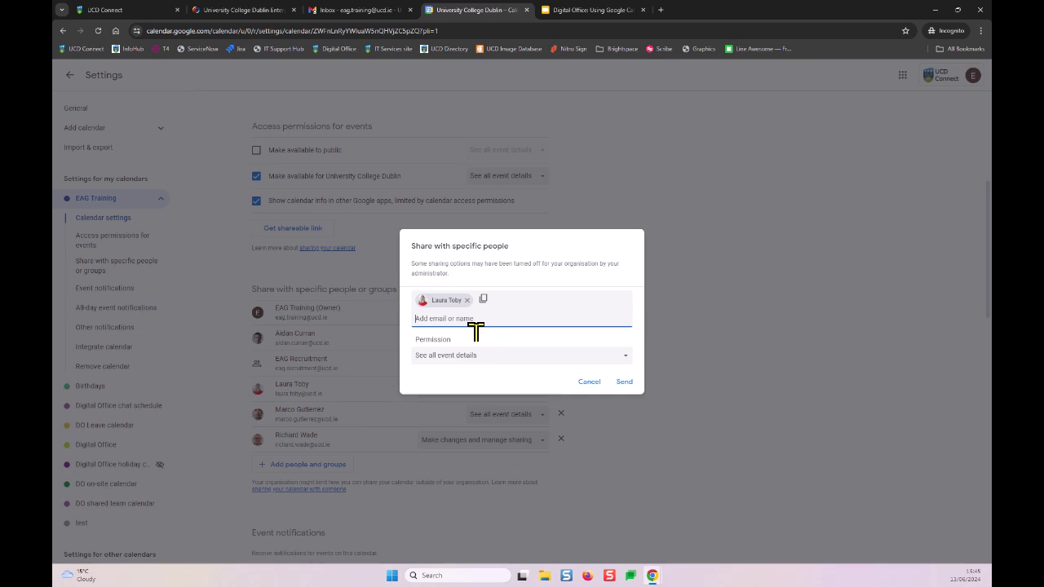
click(632, 357)
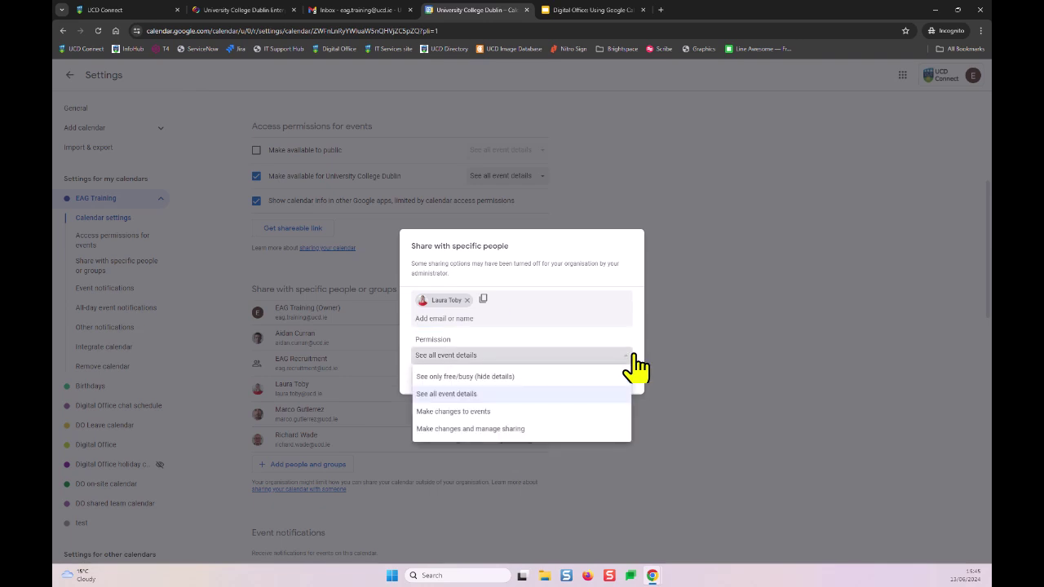
click(662, 287)
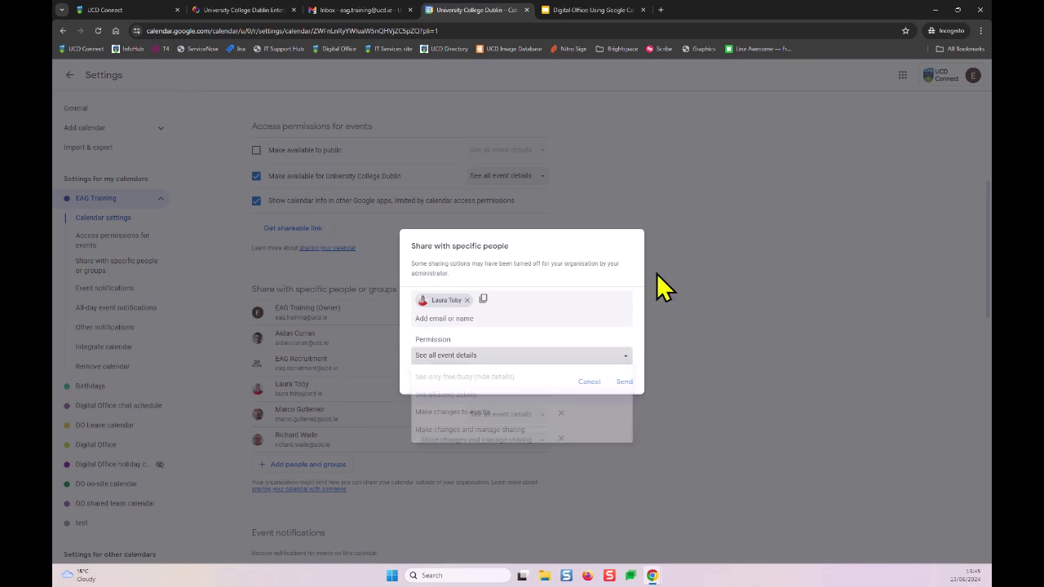
click(596, 381)
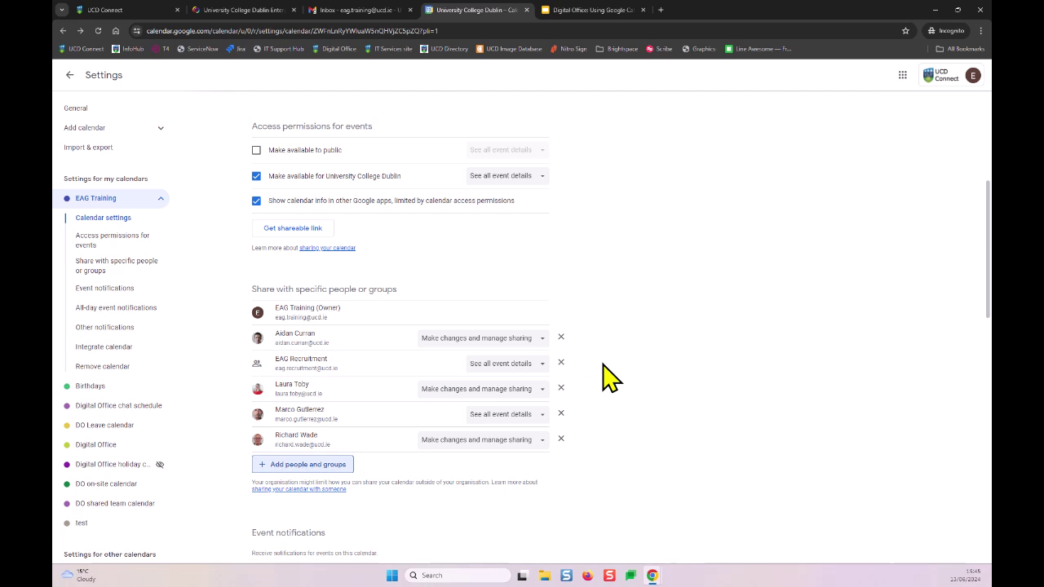
Step: Set the first shared person's permission to See all event details and return to the week view
click(538, 346)
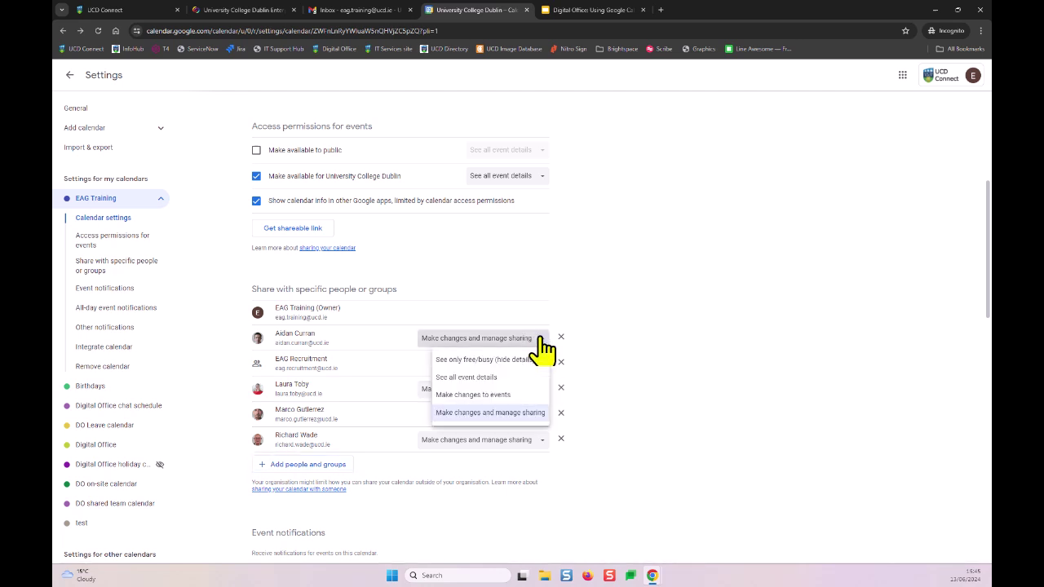
click(473, 377)
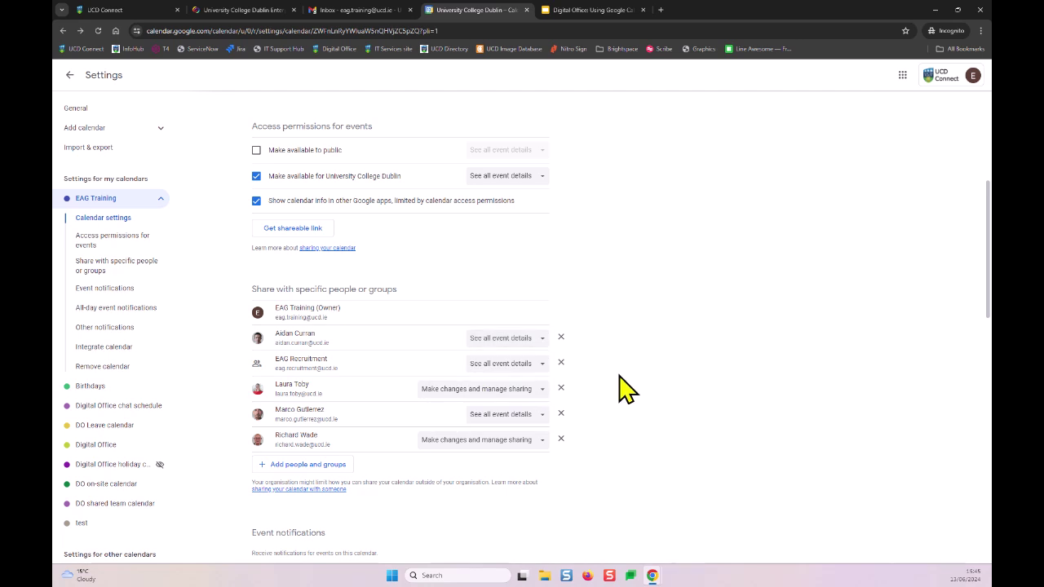
scroll(627, 390, down, 1)
scroll(626, 390, up, 1)
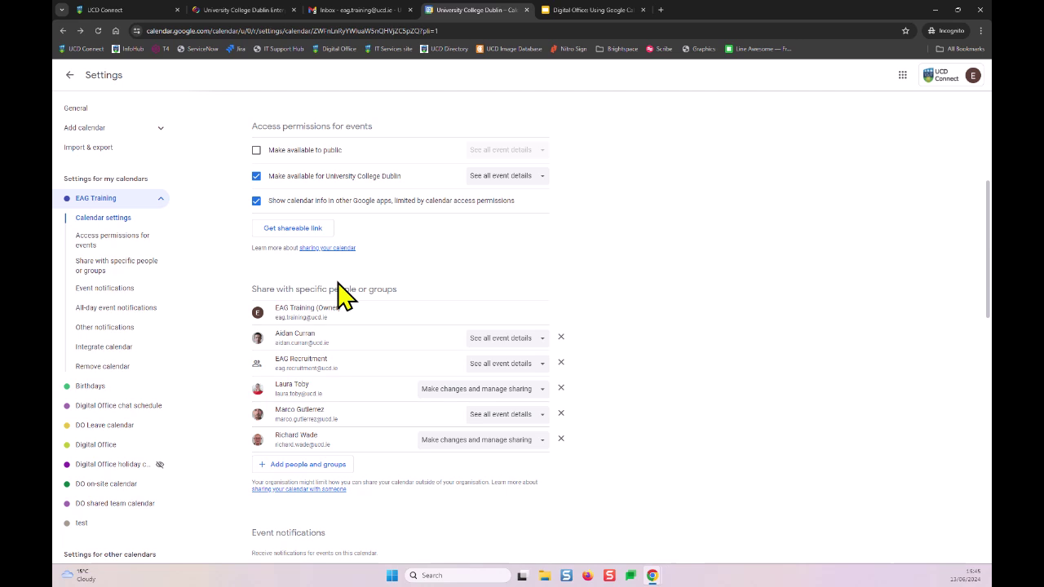
scroll(481, 314, up, 1)
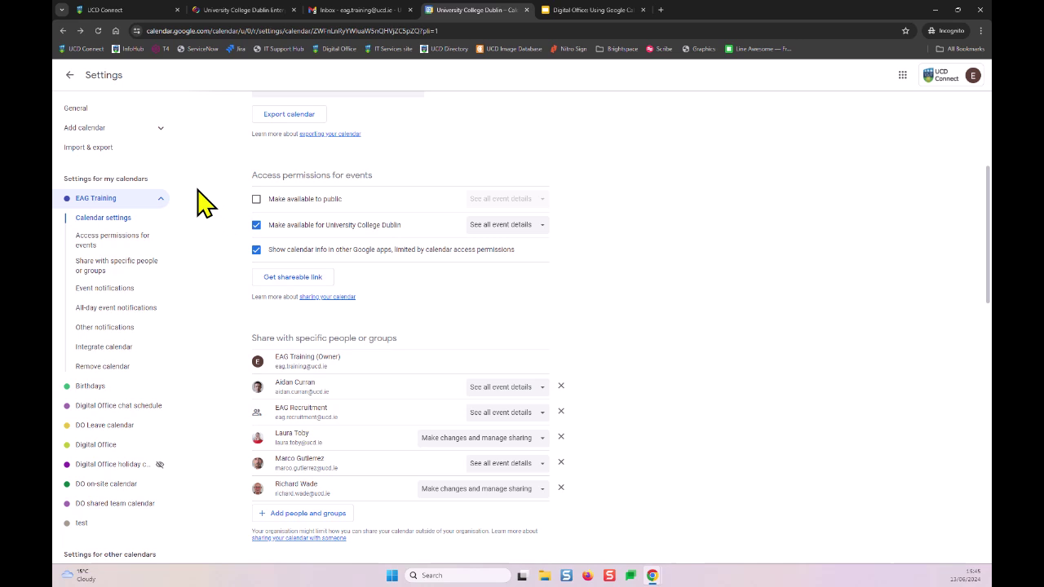
click(24, 82)
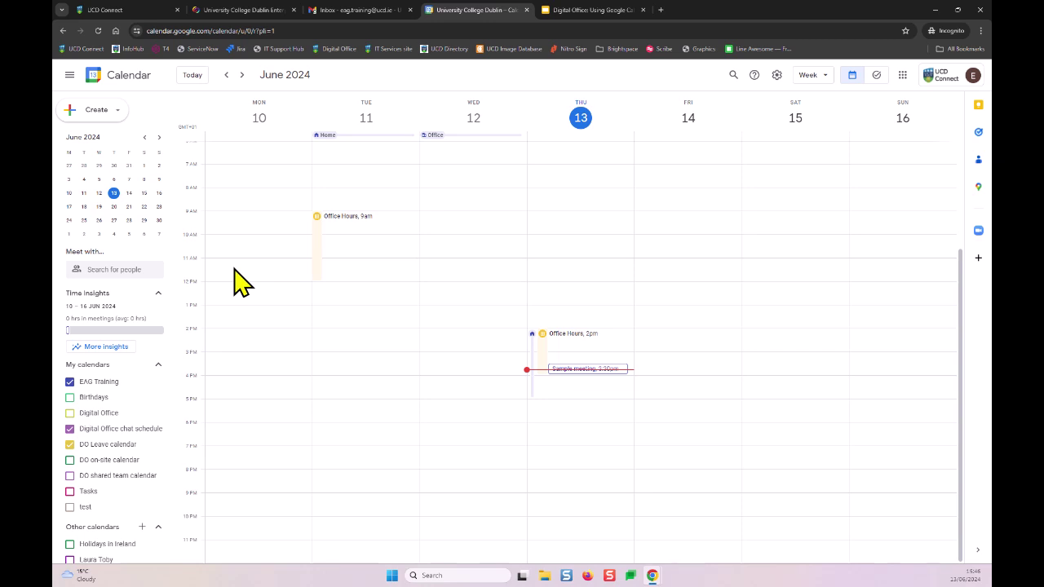
Step: Try Private visibility on a new event for Monday, 10 June, 11:00am–12:00pm, and discard the draft
click(234, 270)
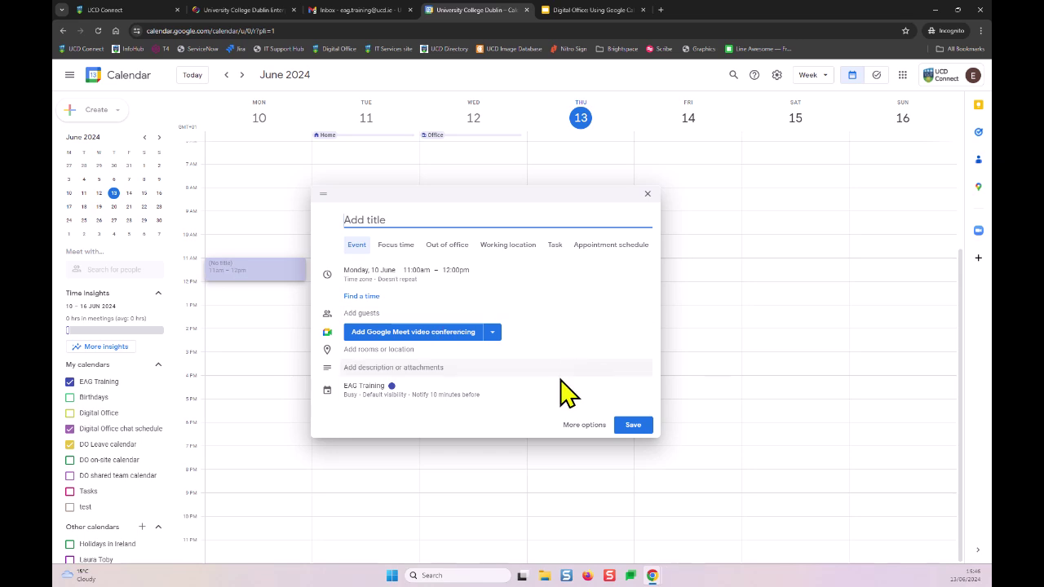
click(372, 398)
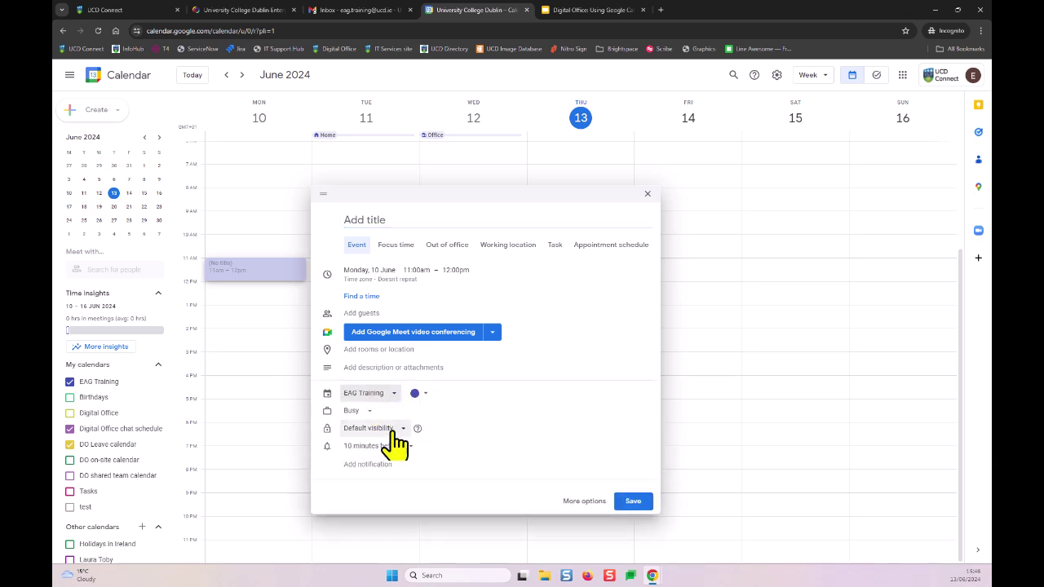
click(398, 432)
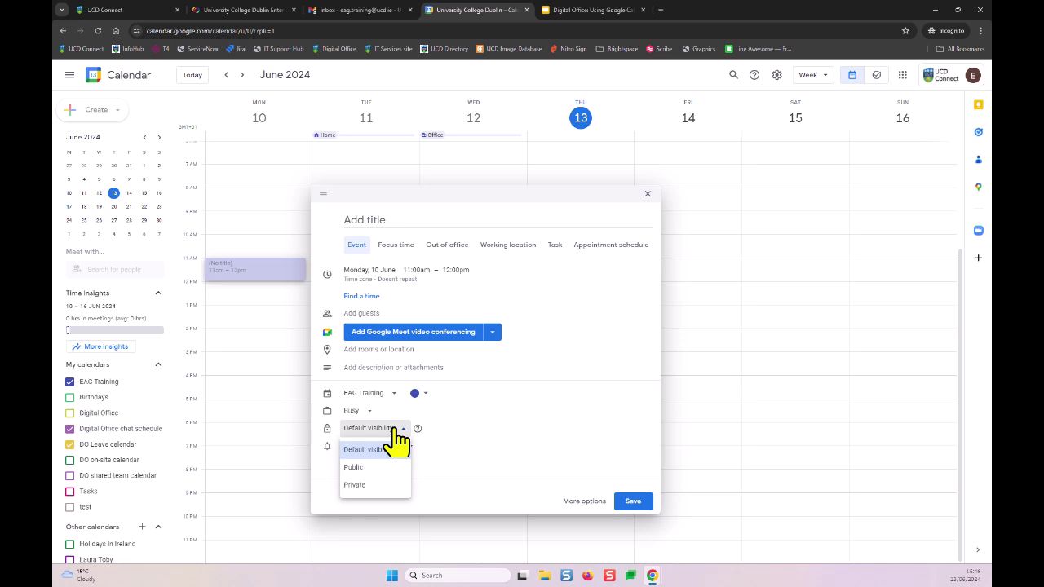
click(355, 485)
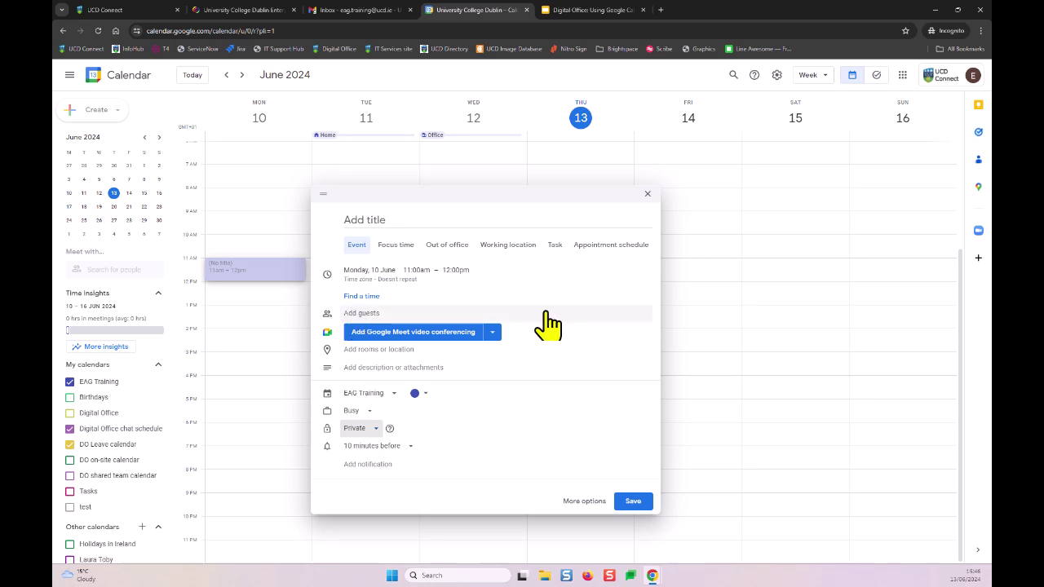
click(648, 194)
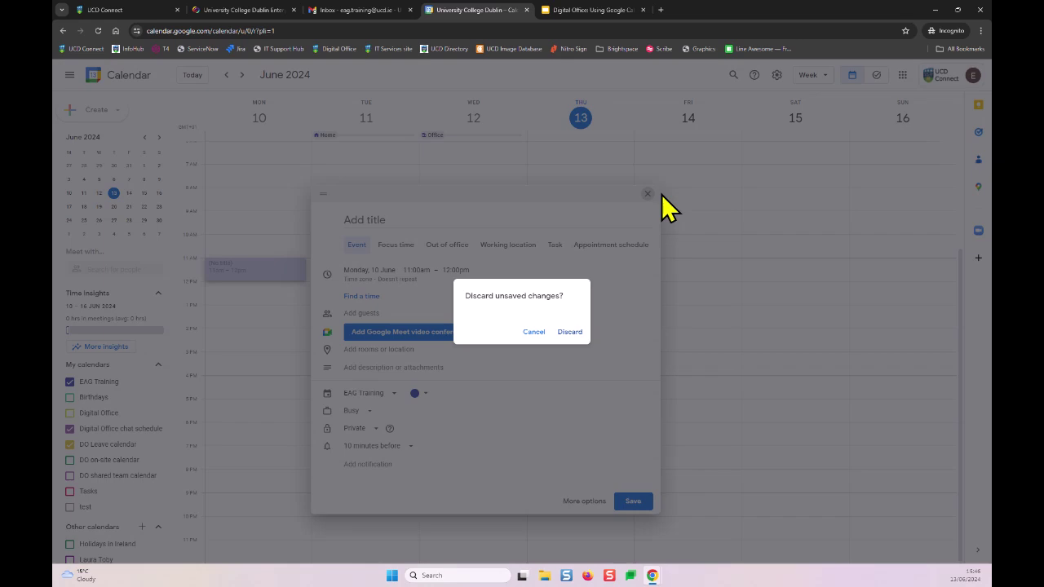
click(569, 332)
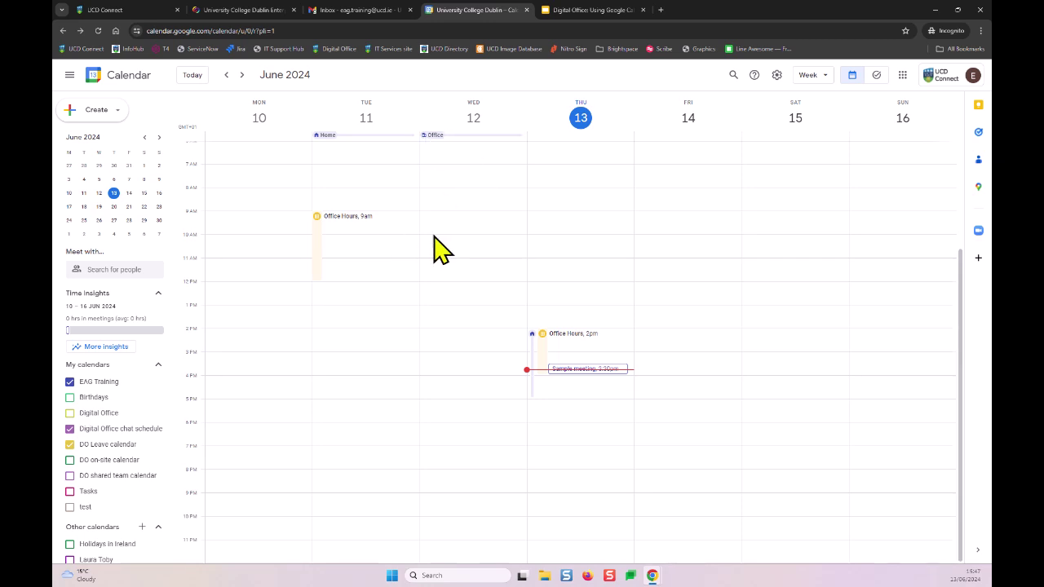
right_click(119, 393)
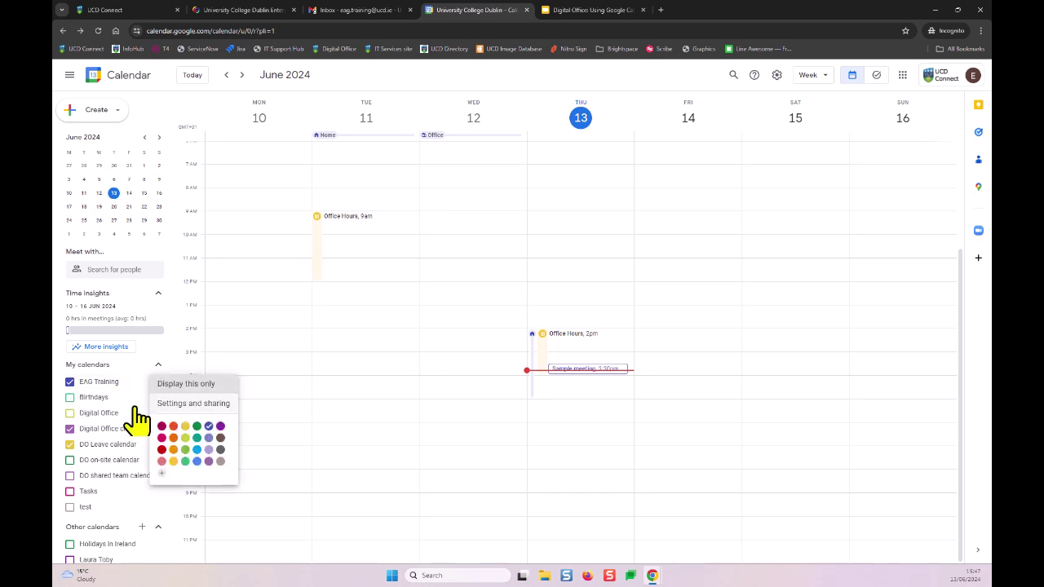
click(207, 336)
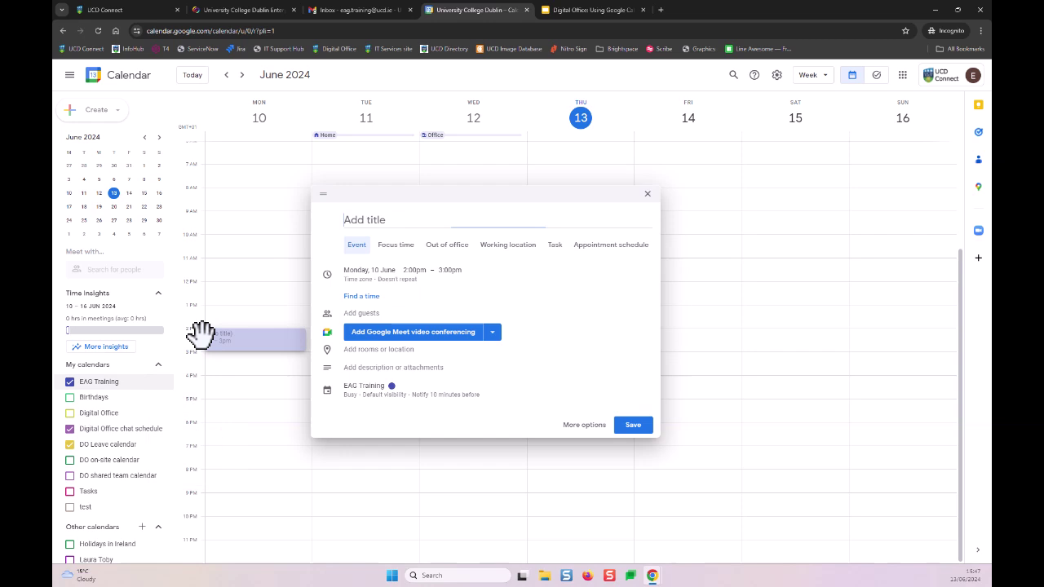
click(647, 193)
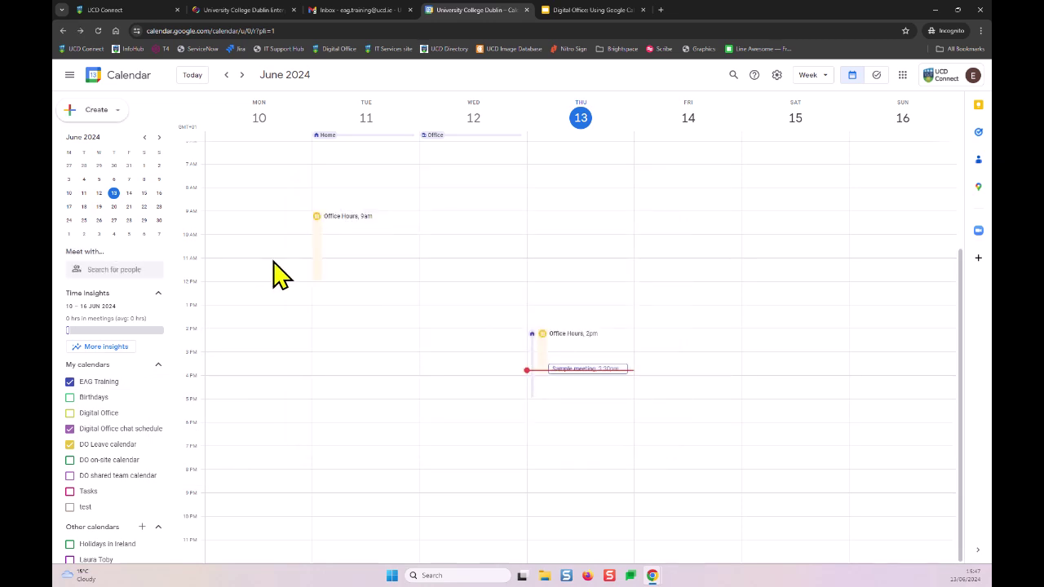
Step: Show the calendars of the first two suggested colleagues alongside the own calendar for the week of 10 June
click(81, 271)
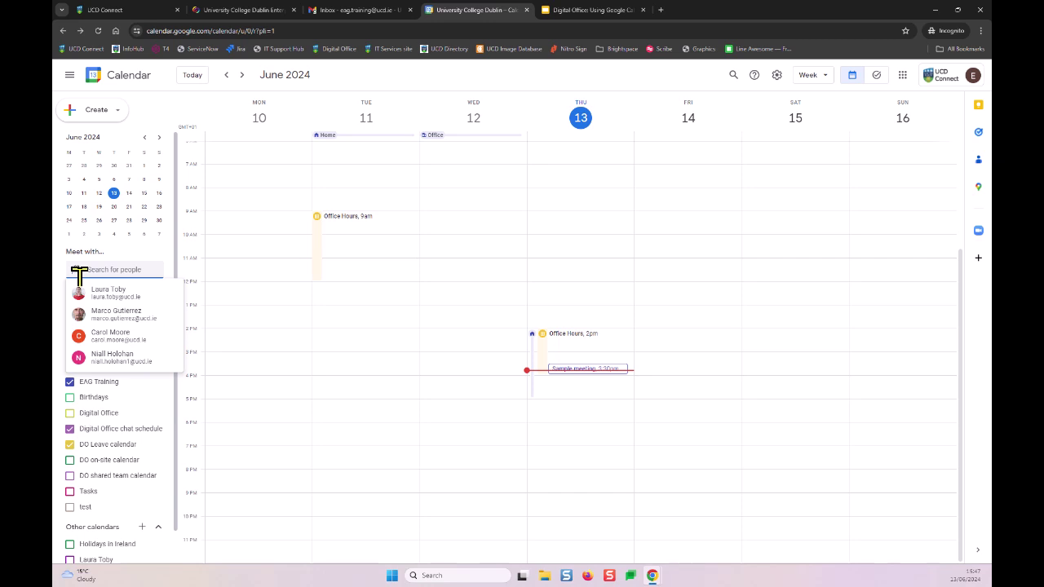
click(78, 300)
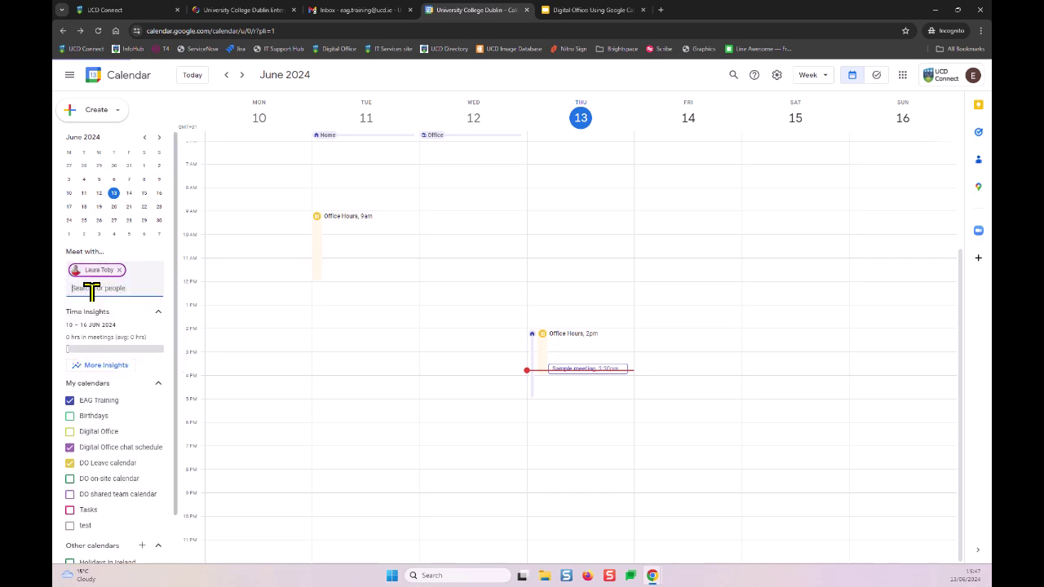
click(79, 287)
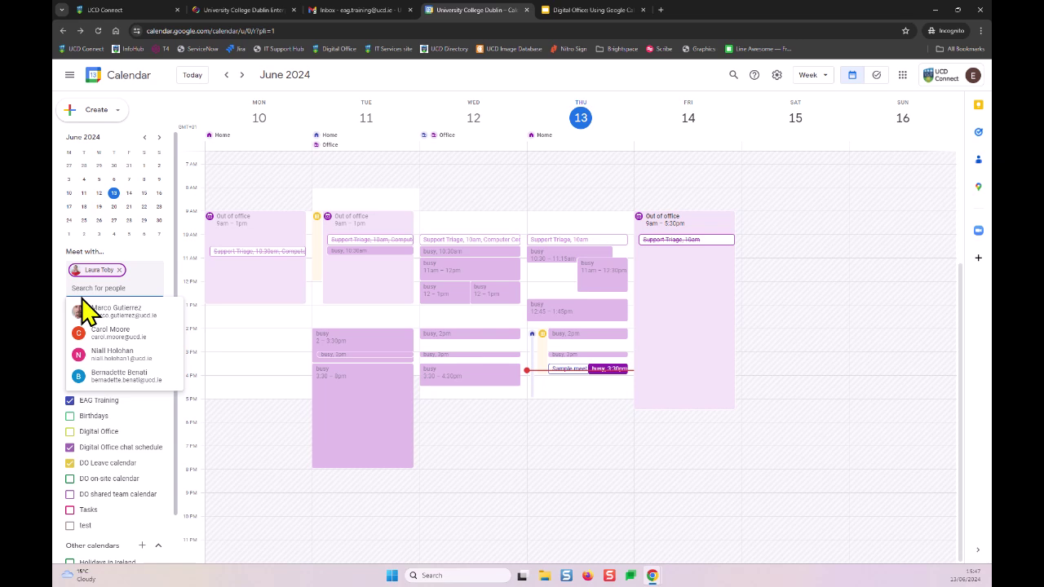
click(78, 315)
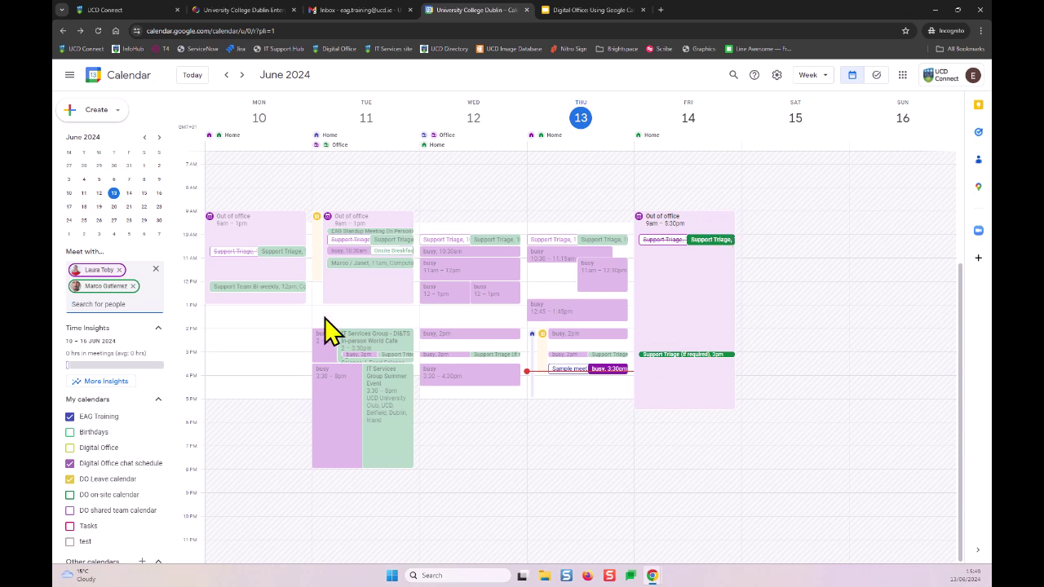
Step: Start an out of office entry for Thursday, 13 June, titled "At a conference"
click(79, 119)
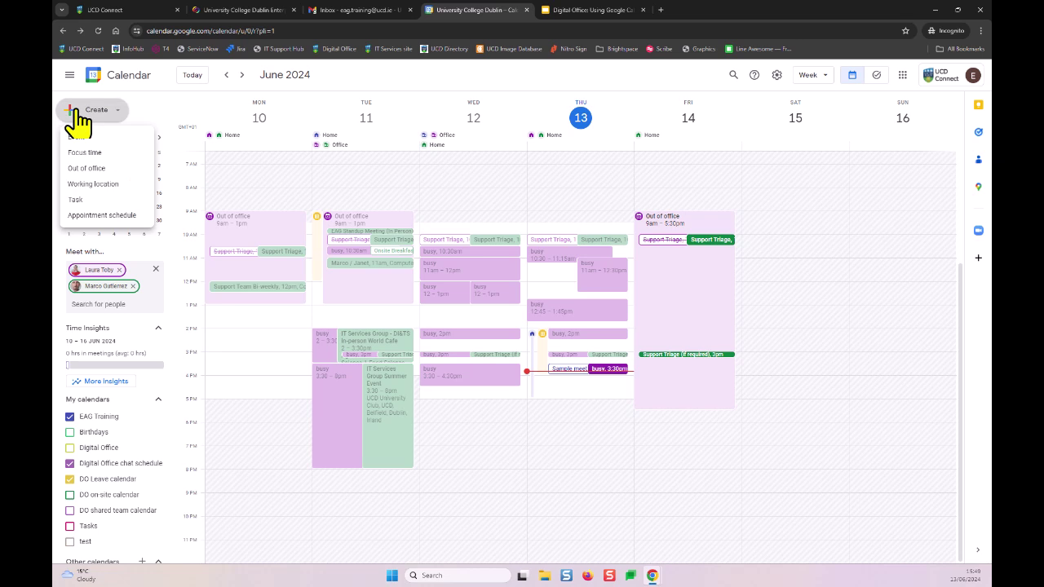
click(58, 168)
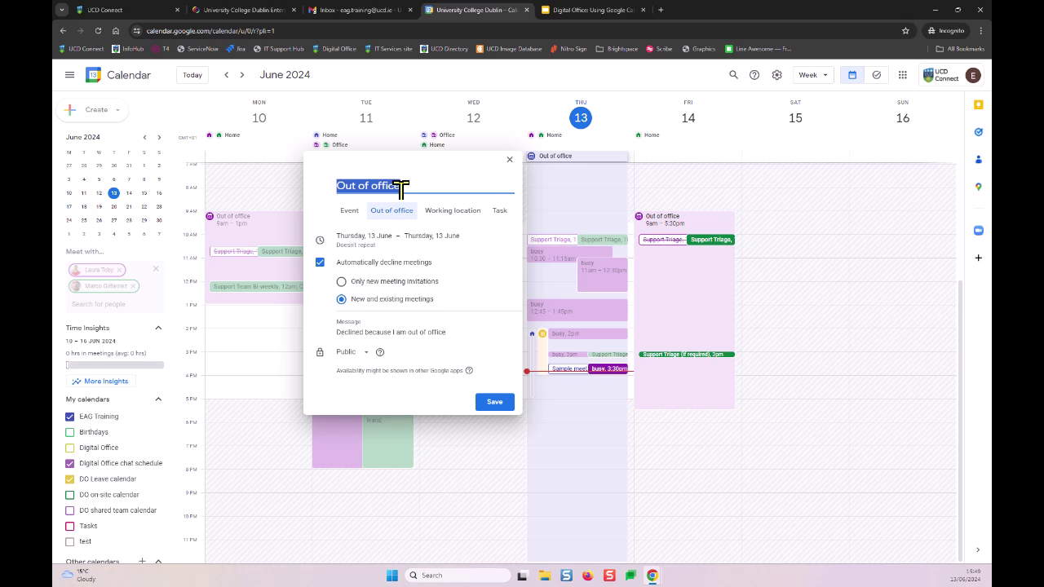
text(At a conference)
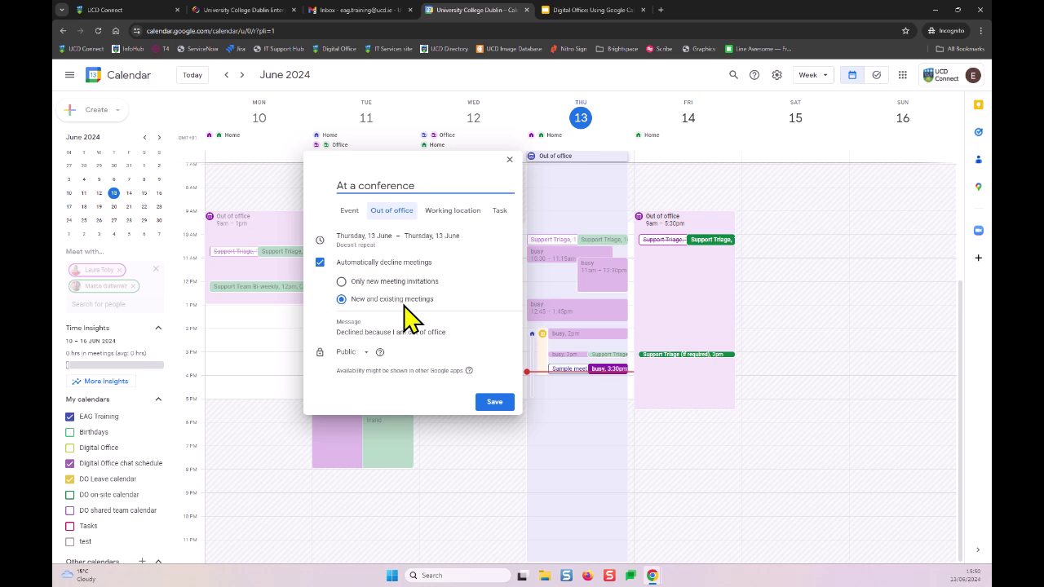
Step: Extend the decline message with "at a conference and will be available from 17 June", and discard the out of office entry
click(342, 335)
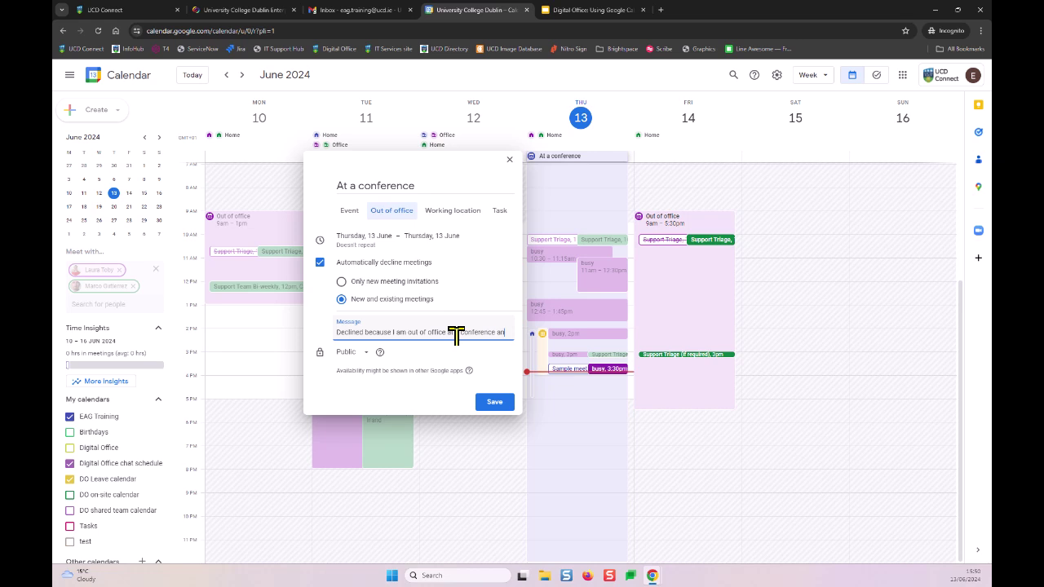
text(d will be a)
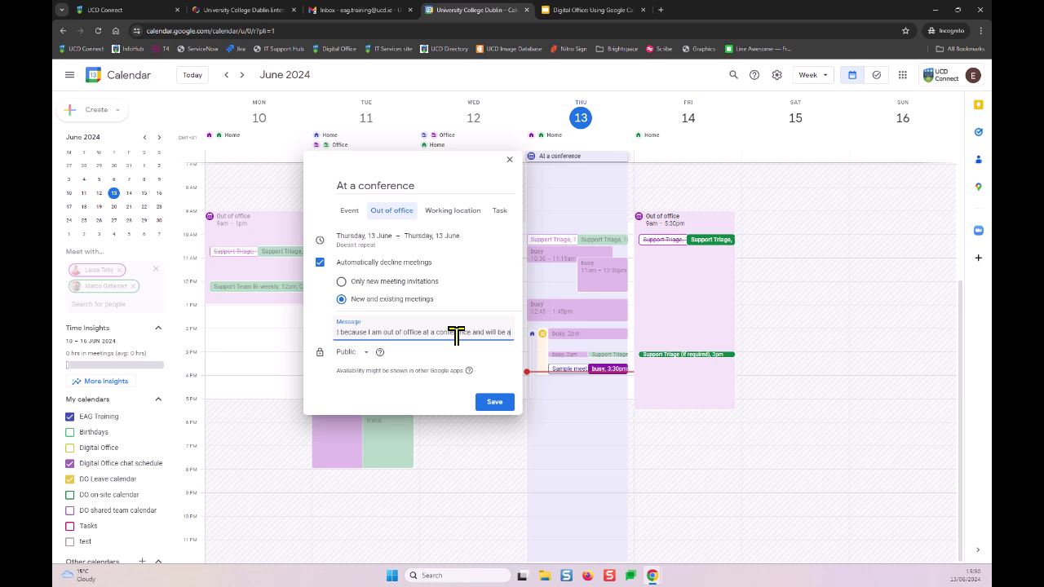
text(vailable from)
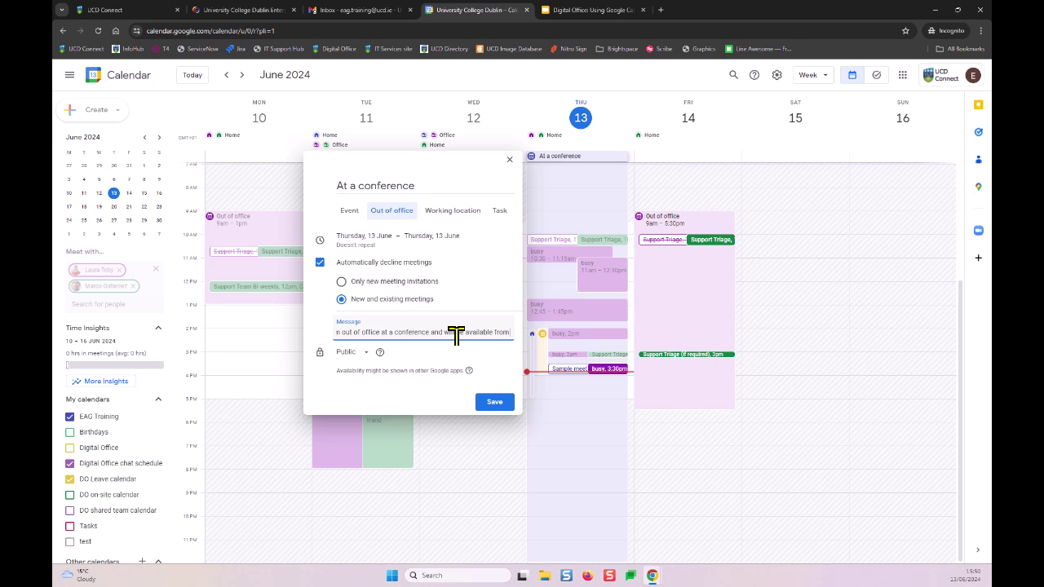
text( 17 june)
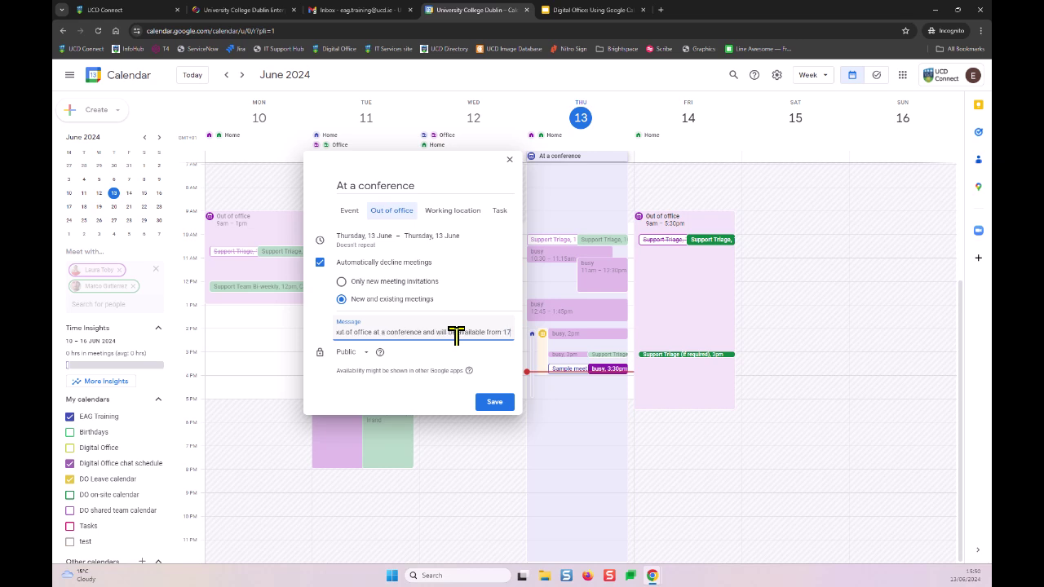
key(BackSpace)
key(BackSpace)
key(BackSpace)
key(BackSpace)
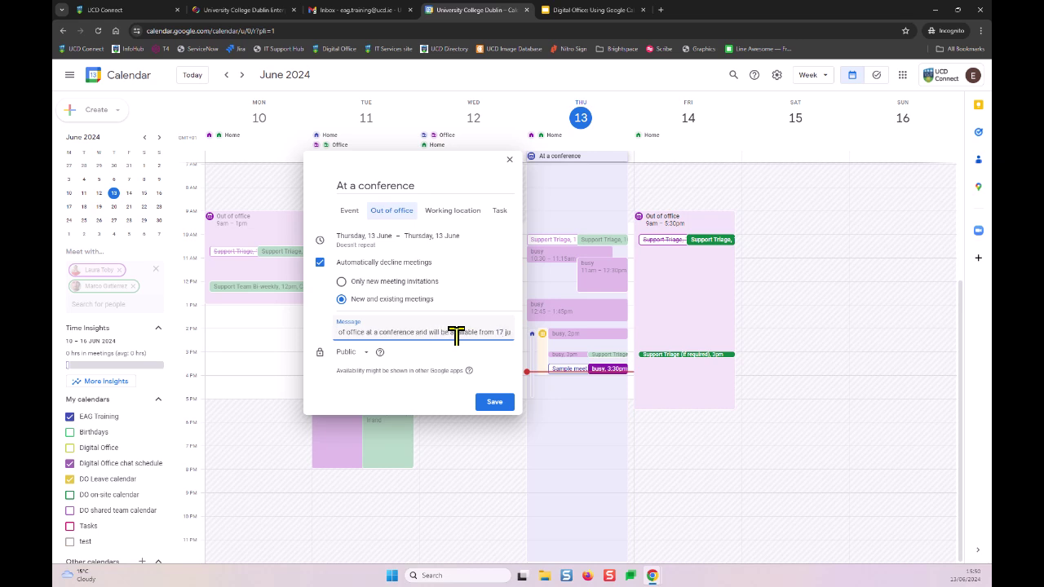
text(June)
click(511, 168)
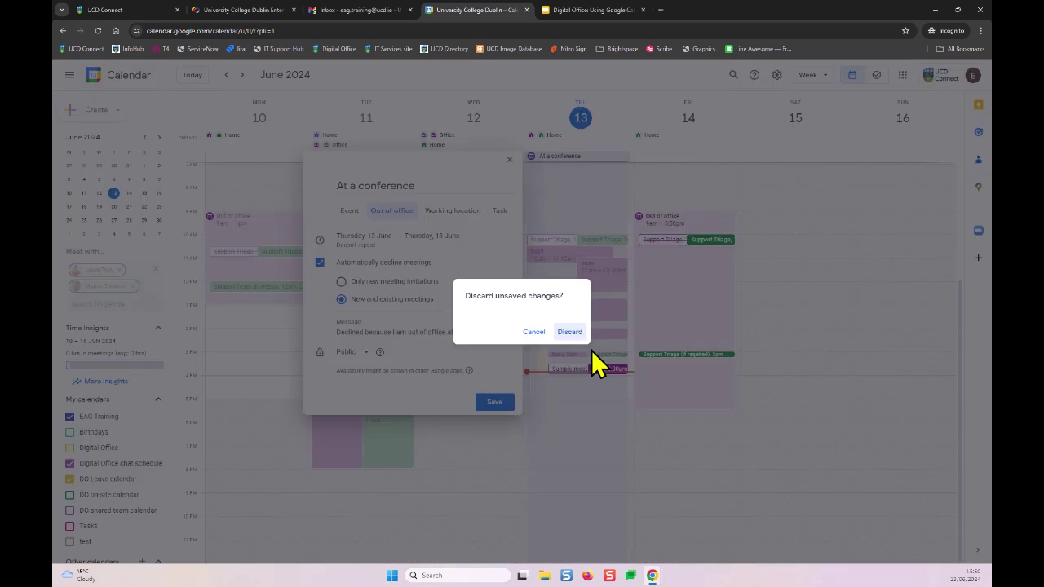
click(570, 331)
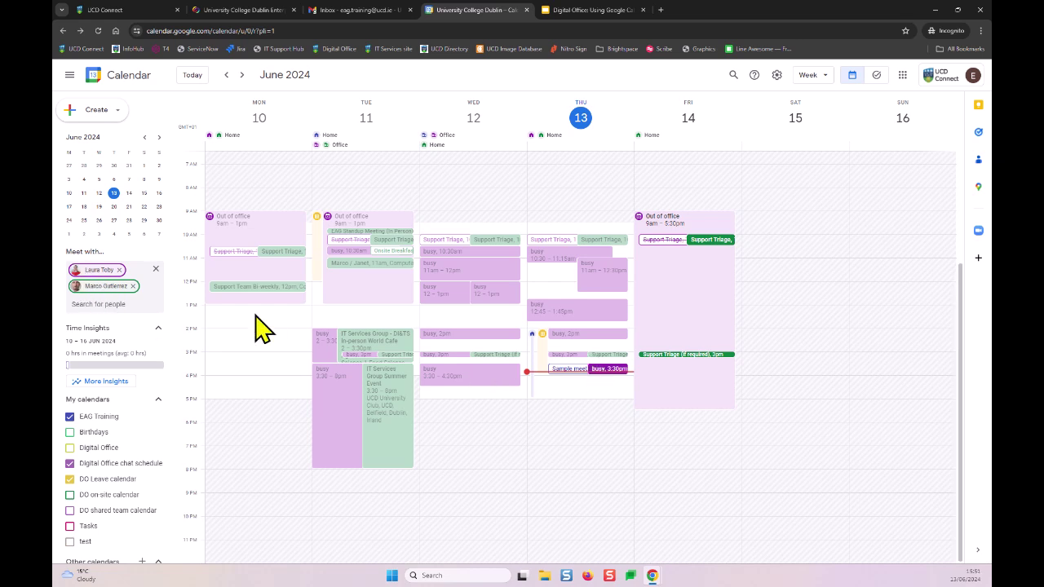
Step: Draft an event with both colleagues for Thursday, 13 June, 4:30pm–5:30pm, and check the guests' working status
click(559, 394)
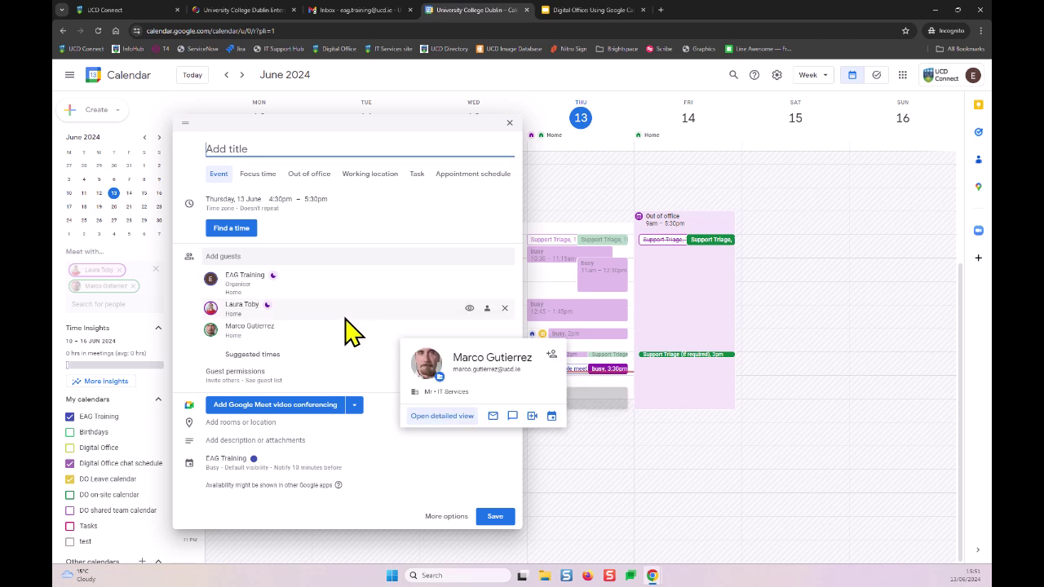
mouse_move(335, 311)
mouse_move(319, 291)
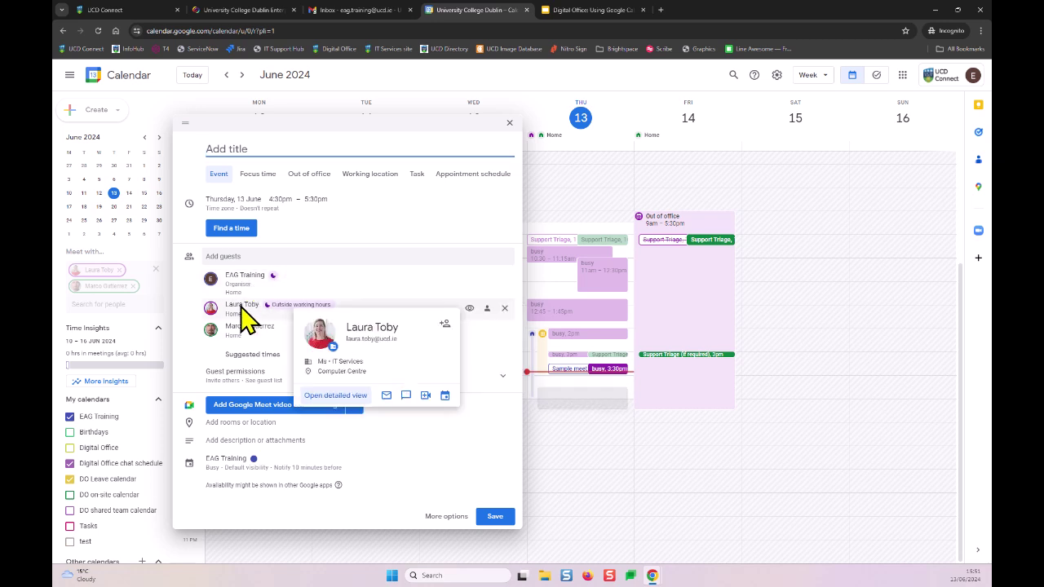
Step: Move the draft event to Friday, 14 June, check the guests' availability, and discard the draft
click(276, 200)
click(220, 184)
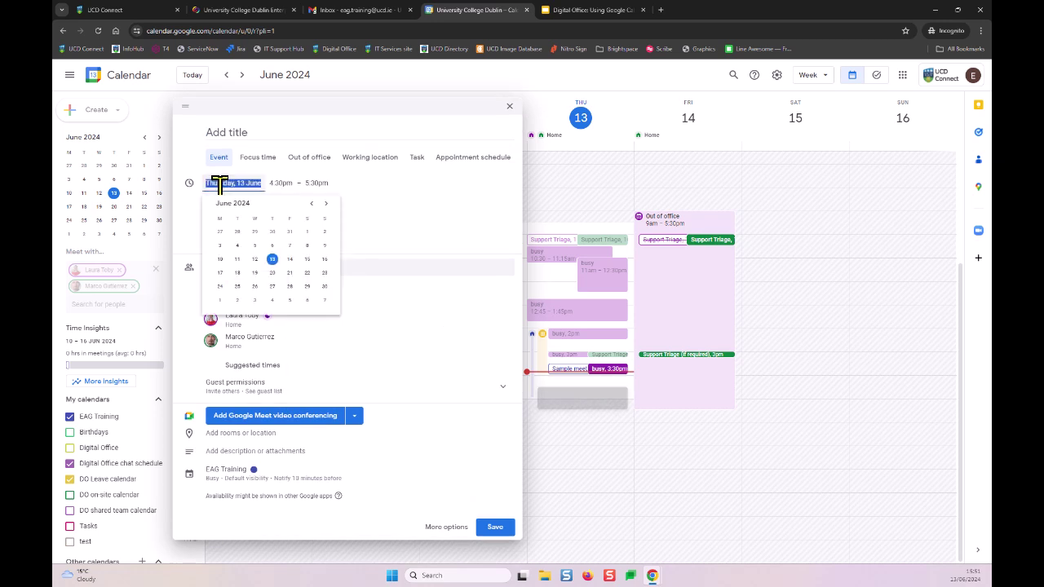
click(265, 258)
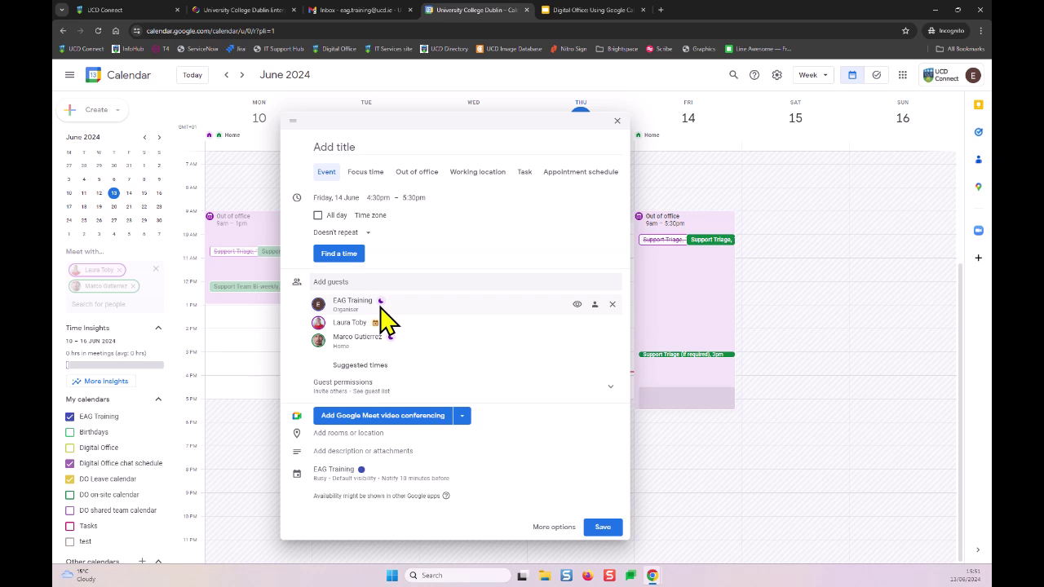
mouse_move(371, 314)
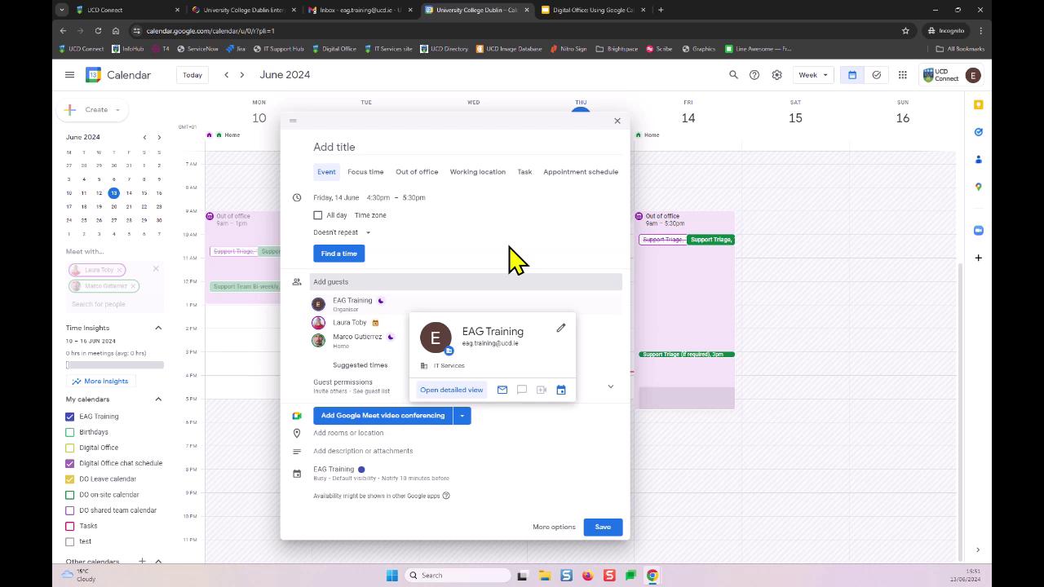
click(617, 120)
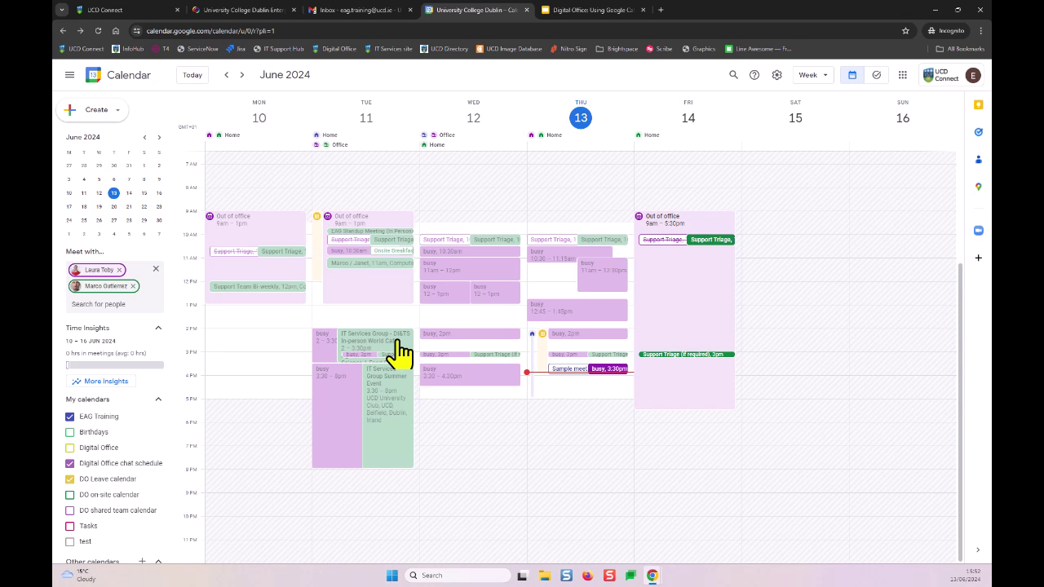
Step: Accept the Sample meeting on Thursday, 13 June as joining virtually, with automatic adjustment to working location, and check the guest responses
click(577, 371)
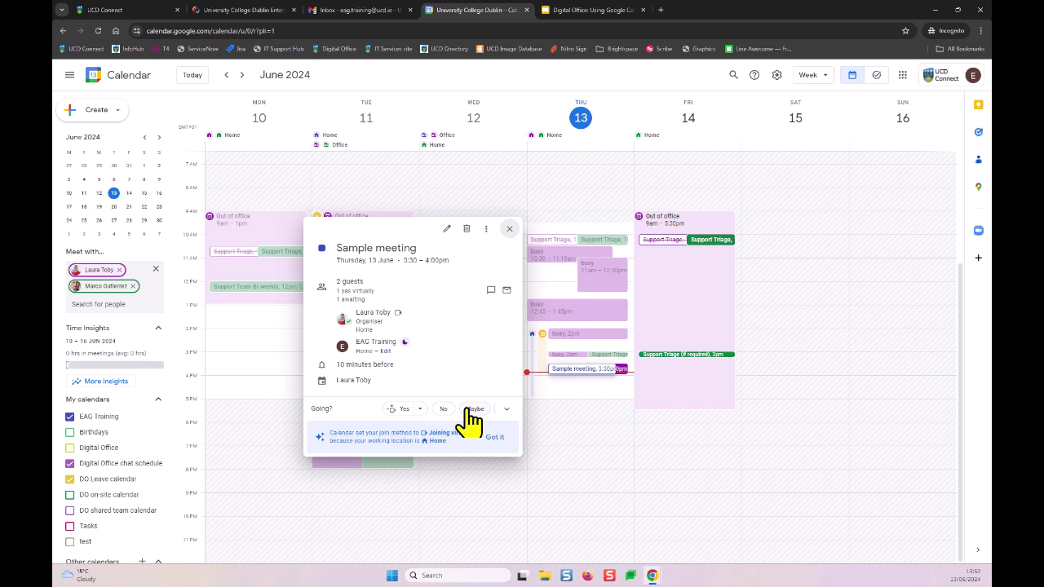
click(418, 412)
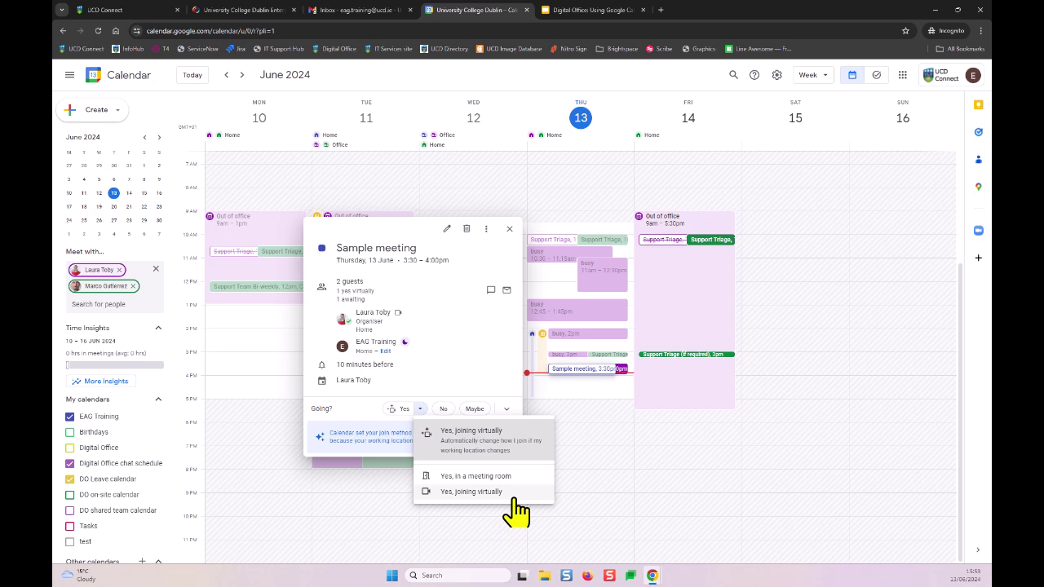
click(455, 432)
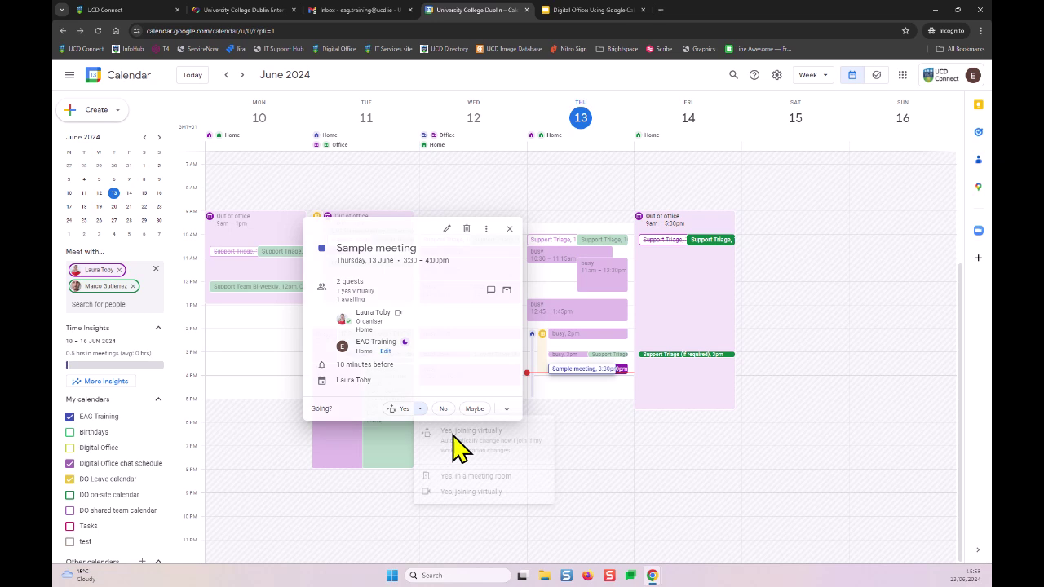
click(588, 371)
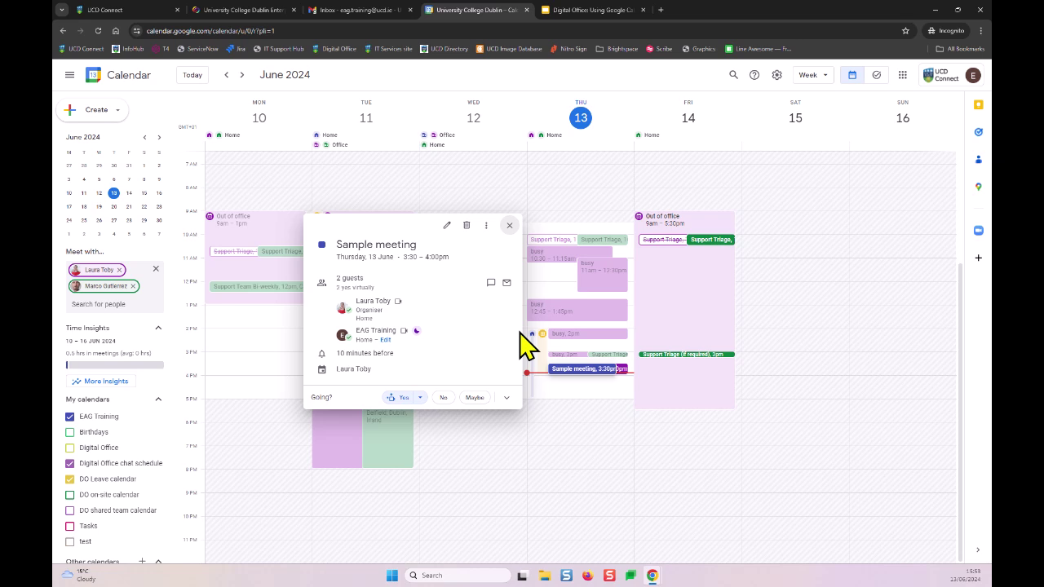
click(509, 227)
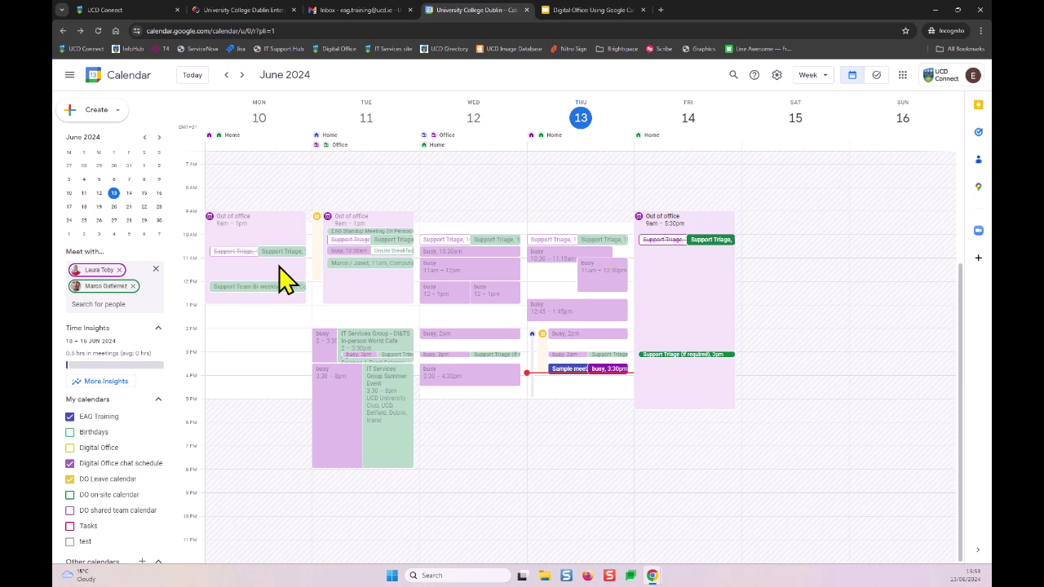
Step: View the combined calendars for the following week, 17–23 June, and return to the current week
click(856, 78)
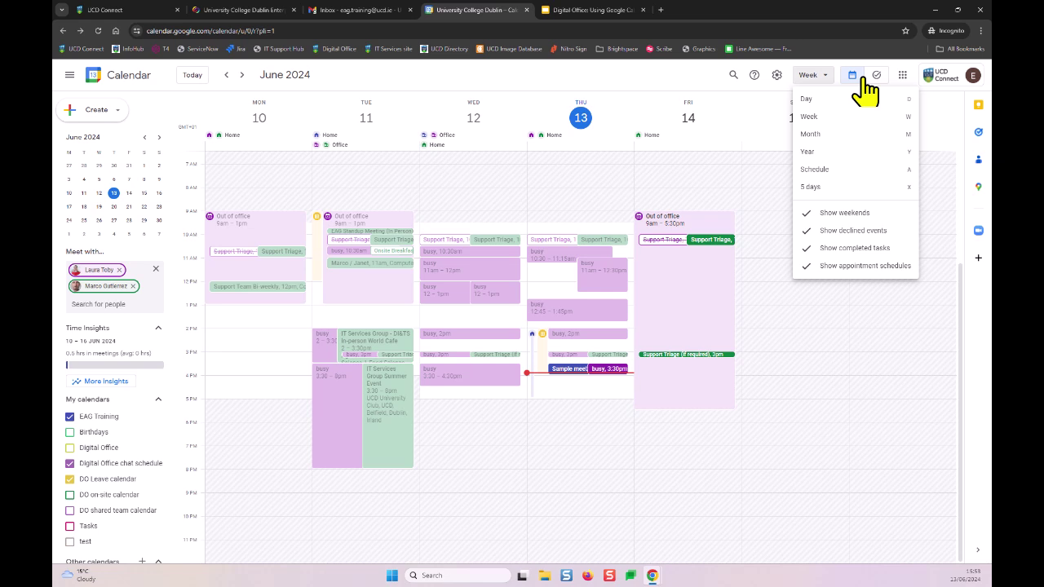
click(862, 80)
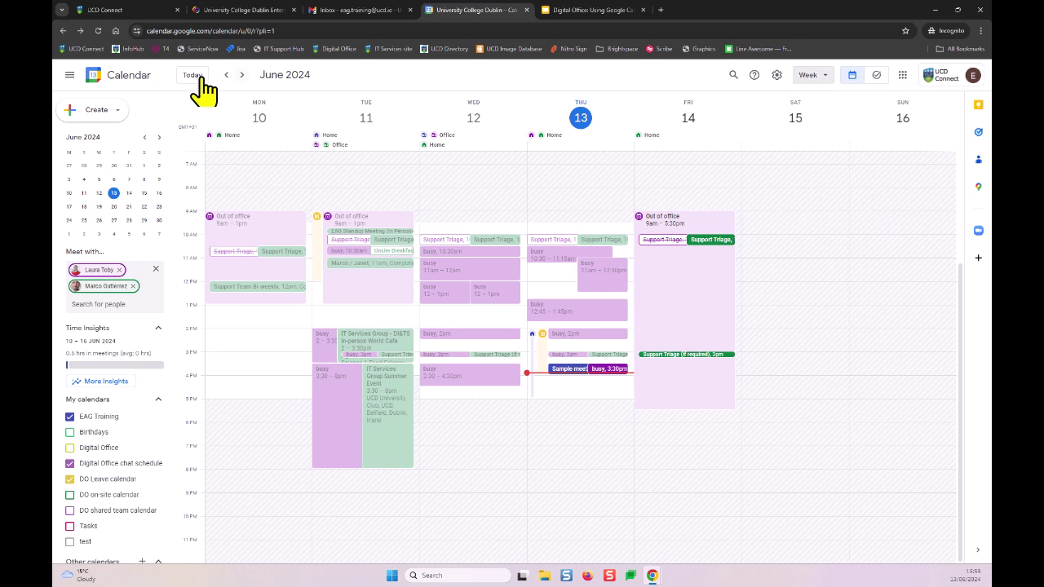
click(242, 74)
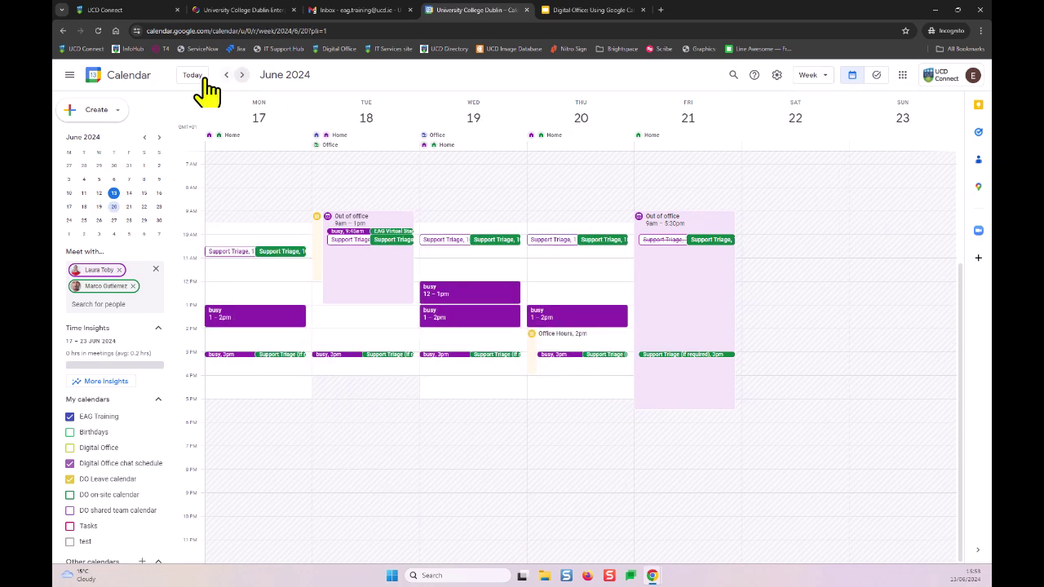
click(200, 76)
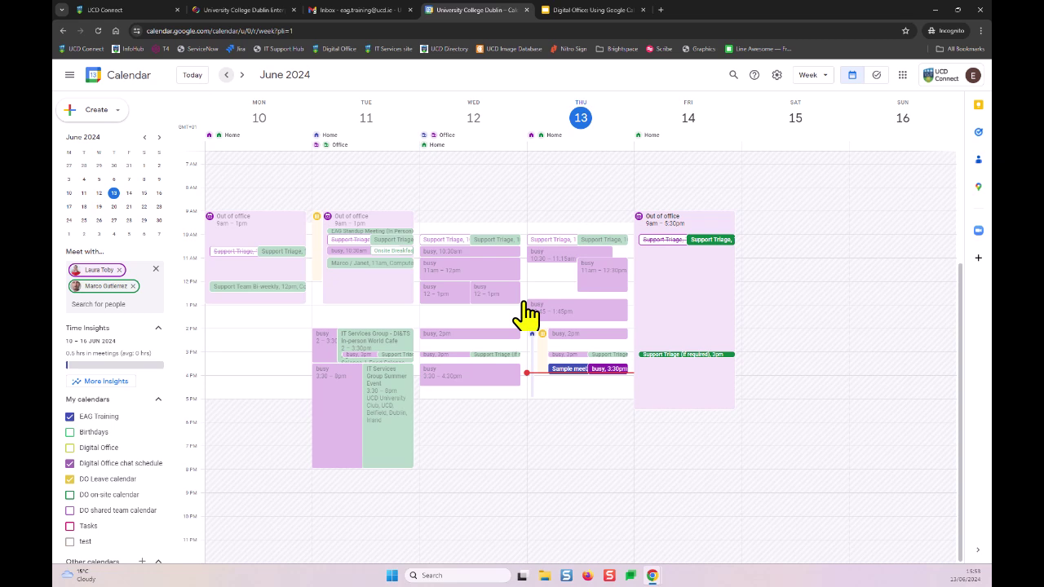
Step: Draft an event with both colleagues for Thursday, 13 June, 4:00pm–5:00pm, and add a third colleague as a guest
click(563, 385)
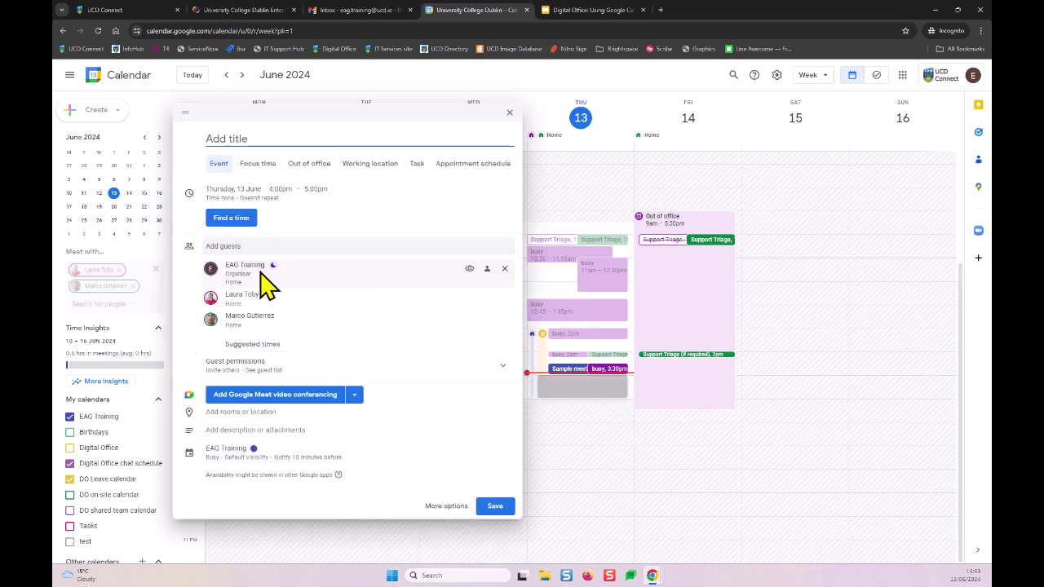
mouse_move(271, 284)
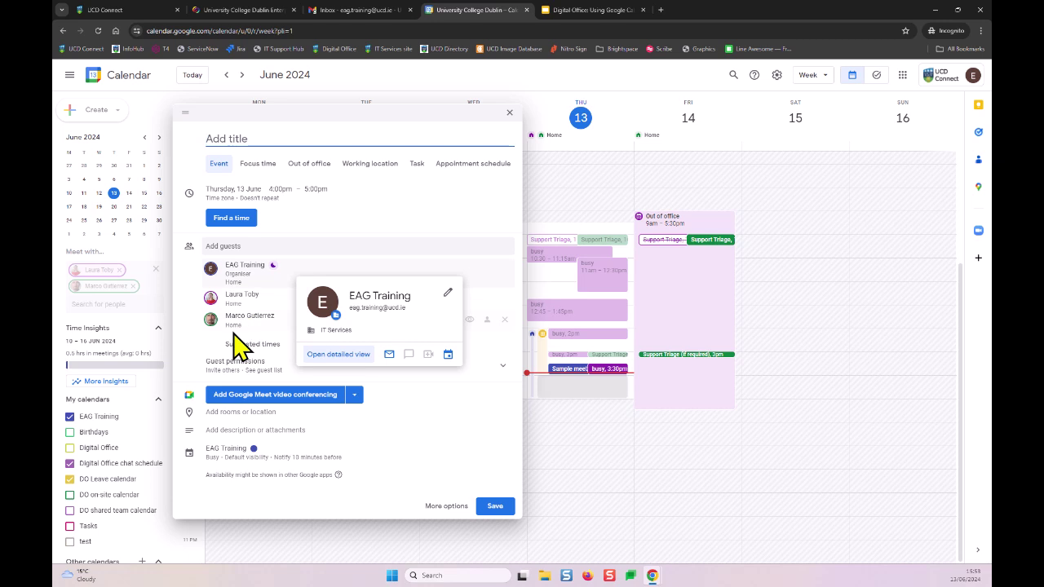
mouse_move(243, 308)
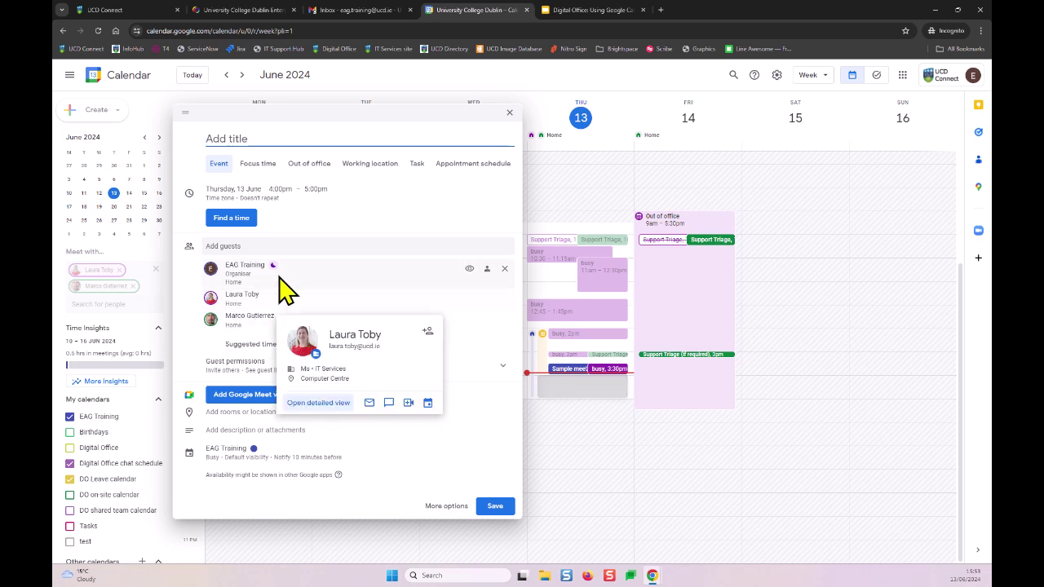
click(223, 246)
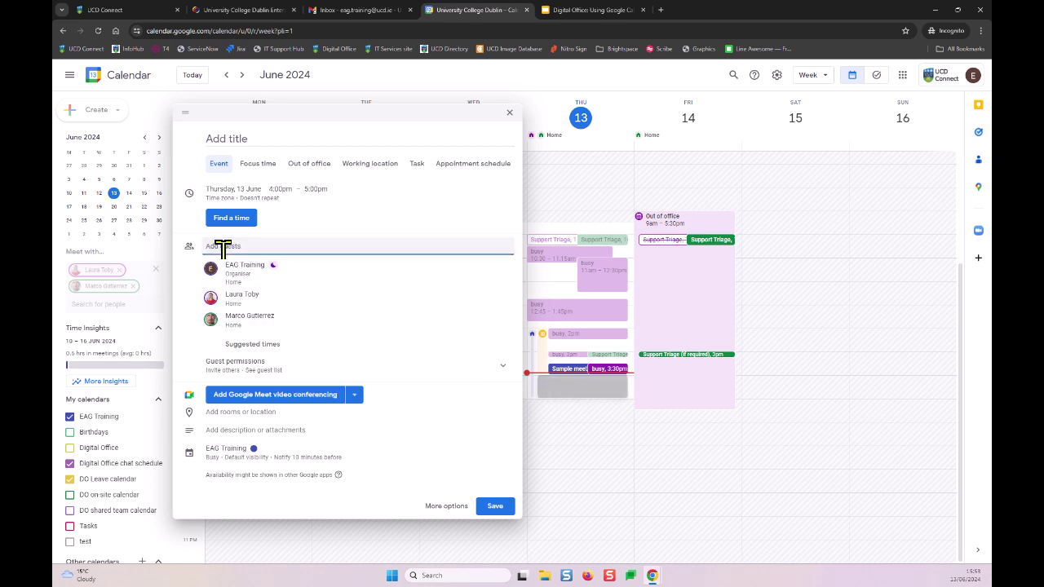
text(richa)
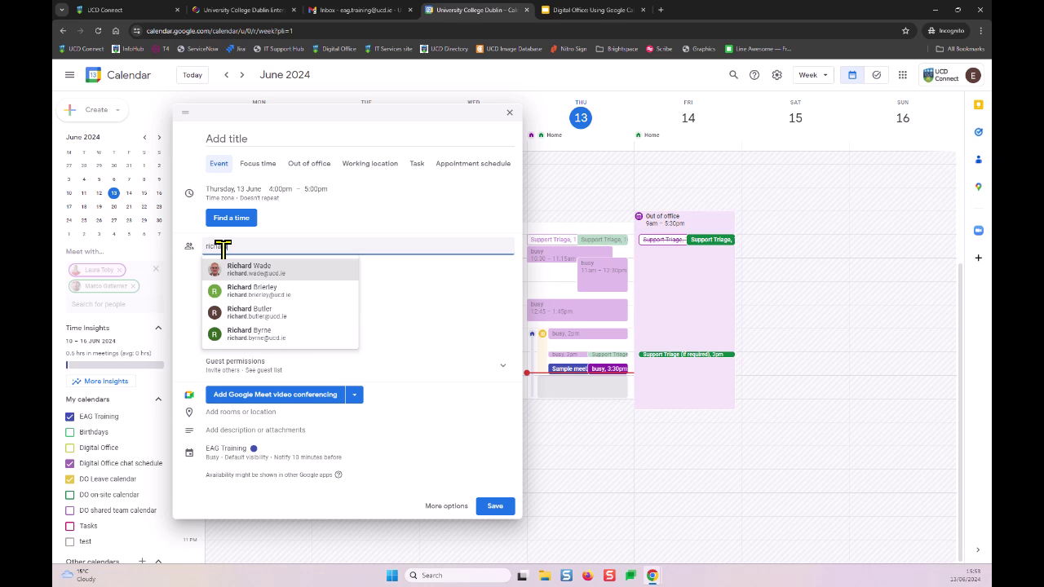
click(227, 273)
mouse_move(326, 281)
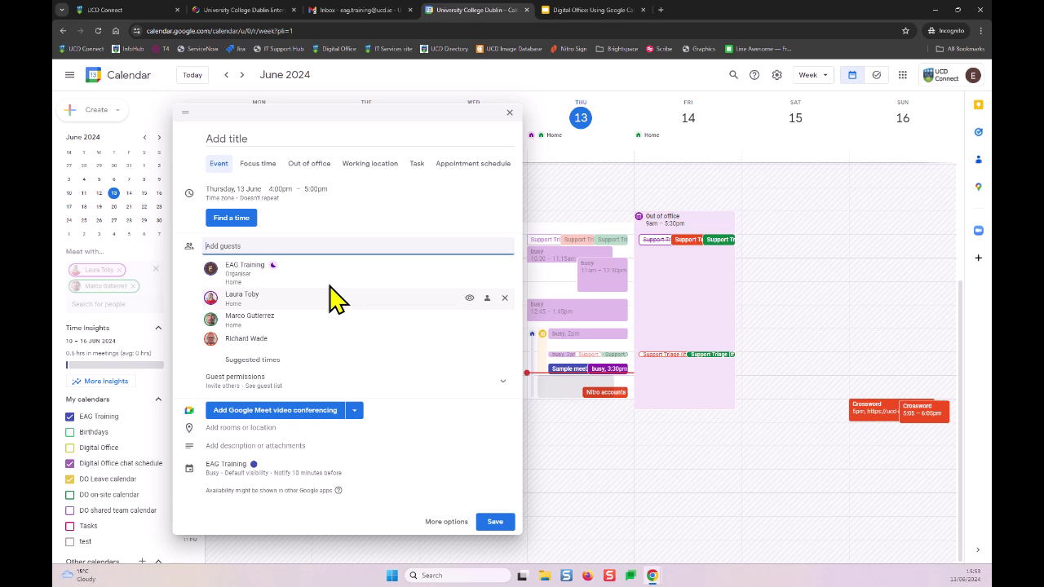
Step: Check the guests' availability for the draft event on Thursday, 13 June, and discard the draft
click(200, 220)
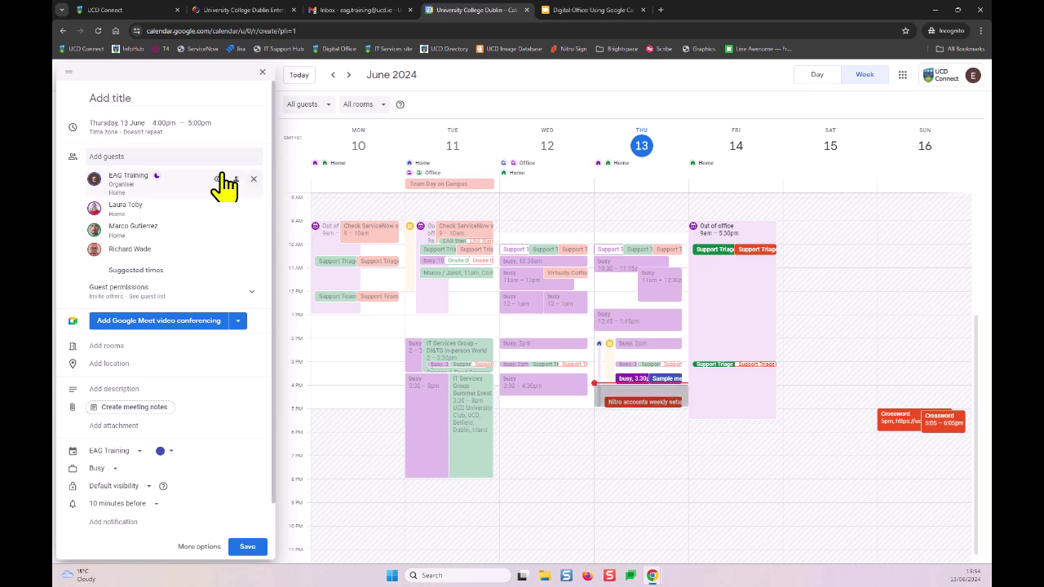
click(237, 73)
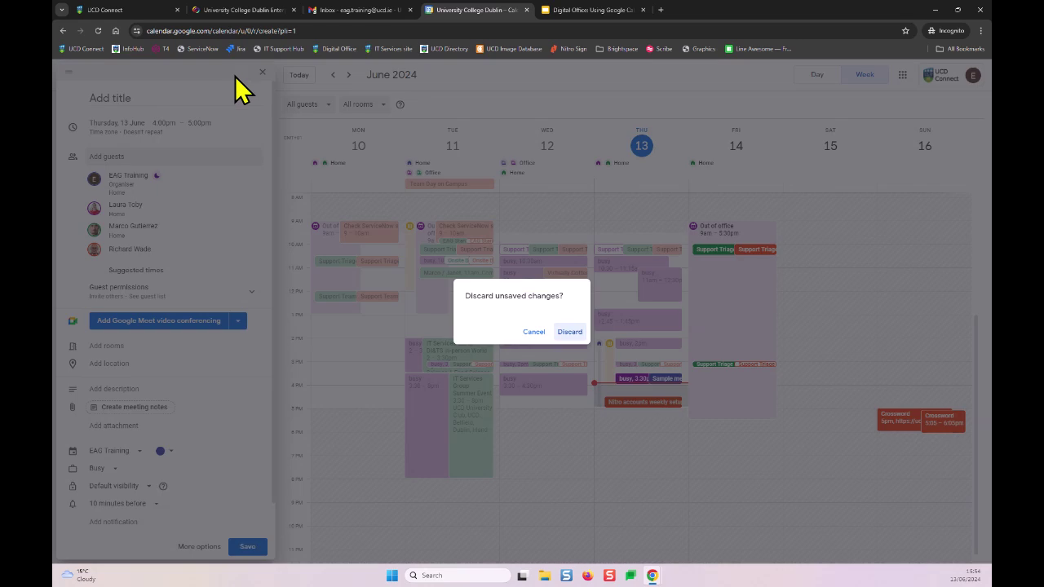
click(569, 332)
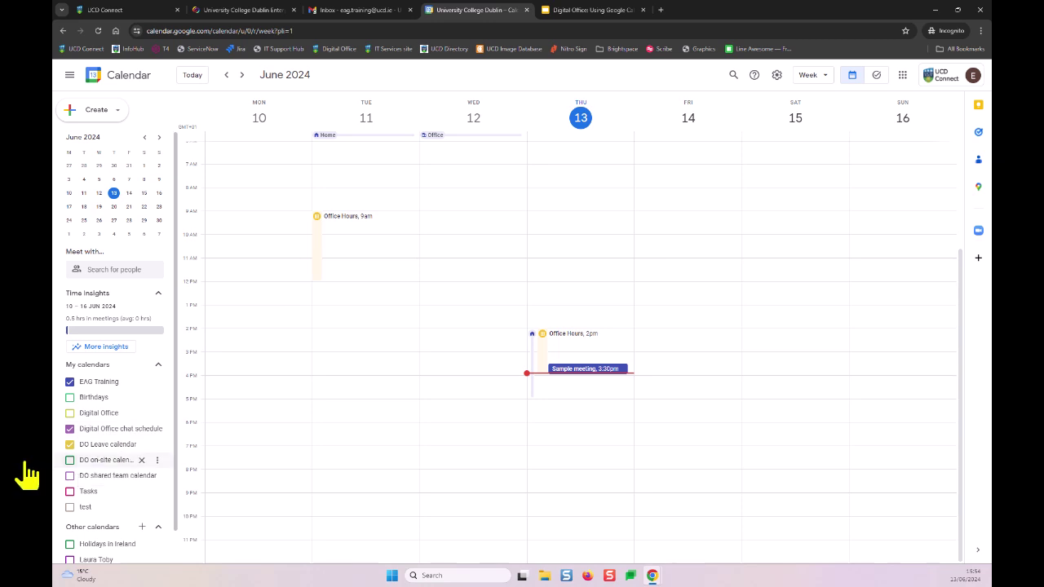
Step: Show the DO on-site calendar and the DO shared team calendar in the week view
click(70, 460)
click(69, 475)
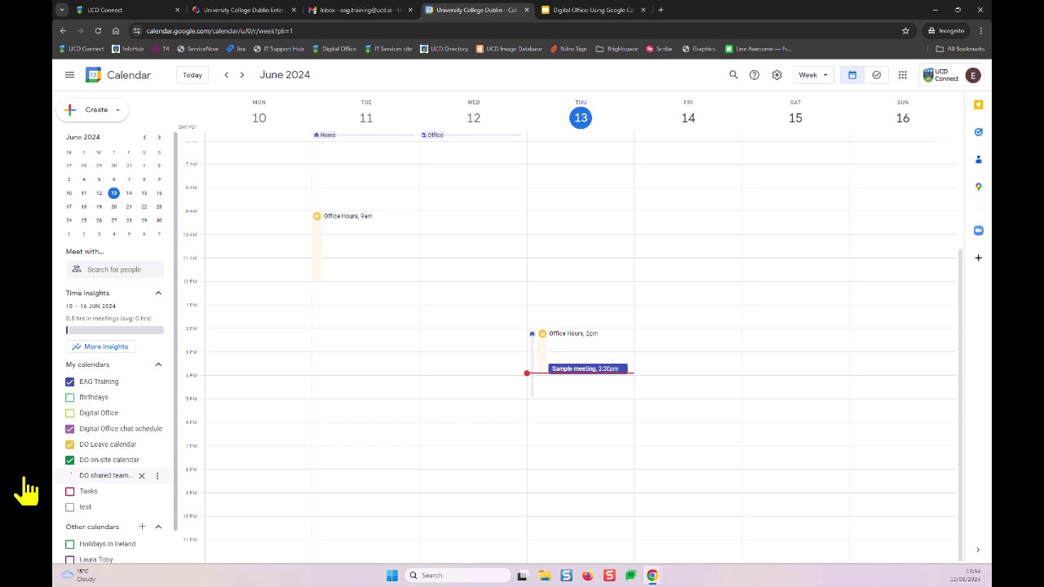
click(71, 474)
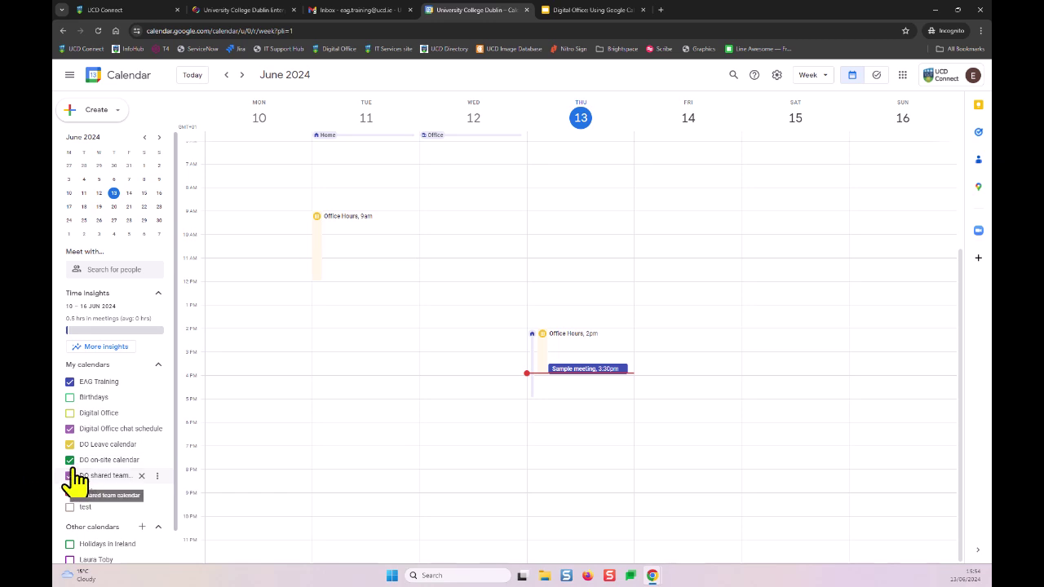
click(68, 430)
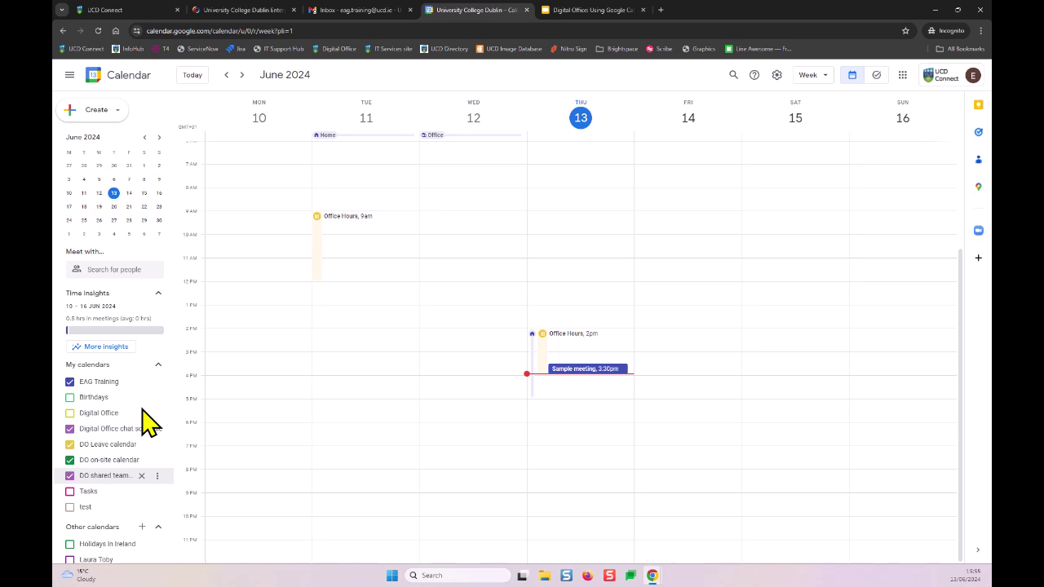
Step: Create a new calendar named "Webinar calendar" with the description "test for webinar (team X calendar)"
scroll(106, 441, down, 1)
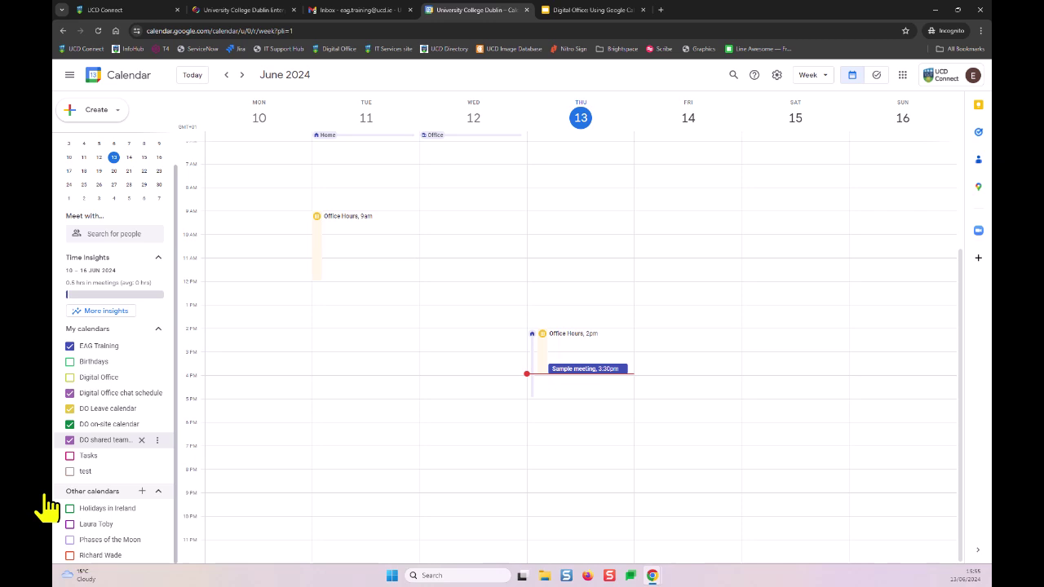
click(140, 491)
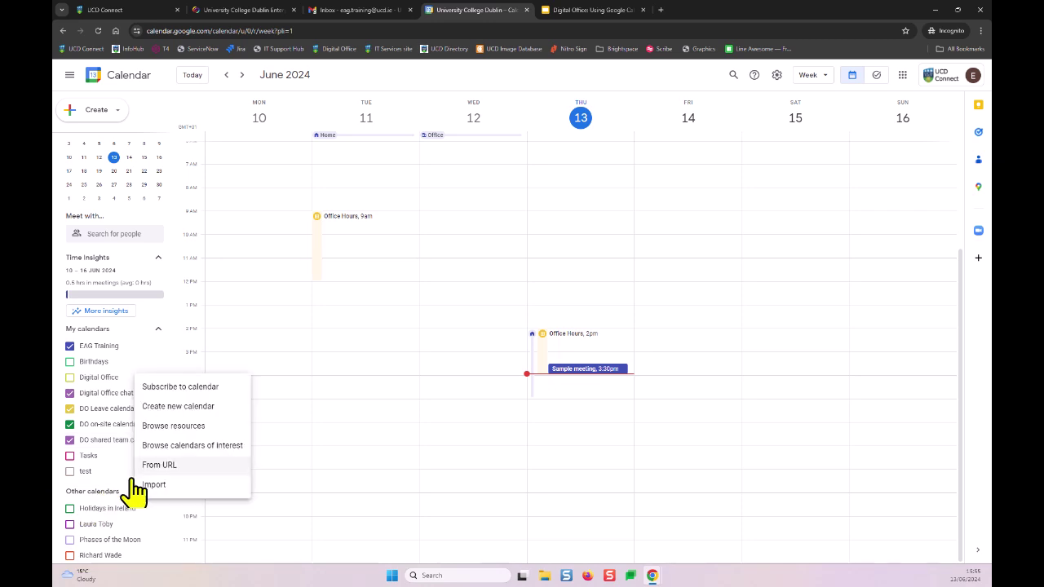
click(143, 407)
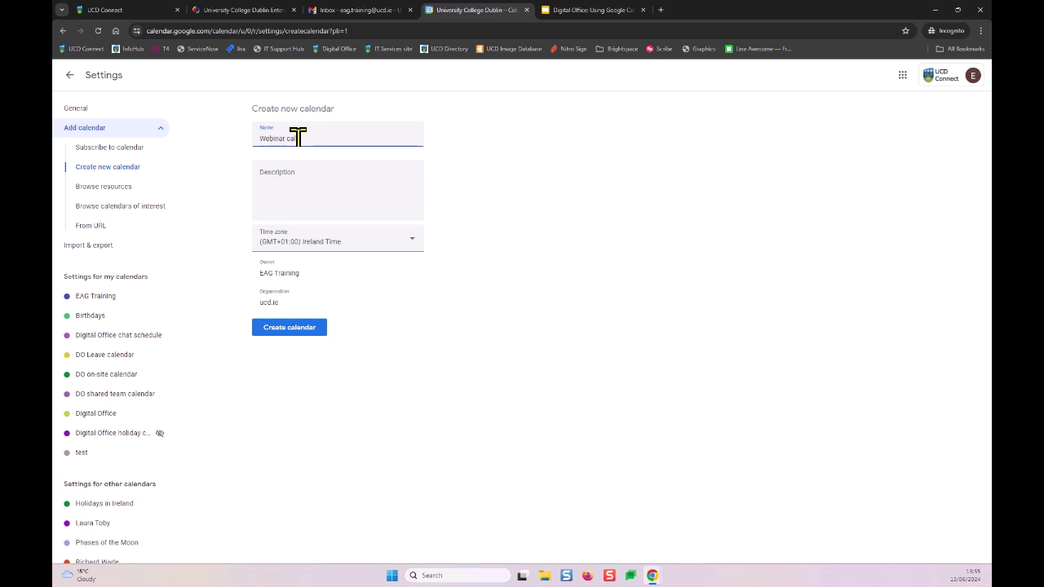
click(297, 189)
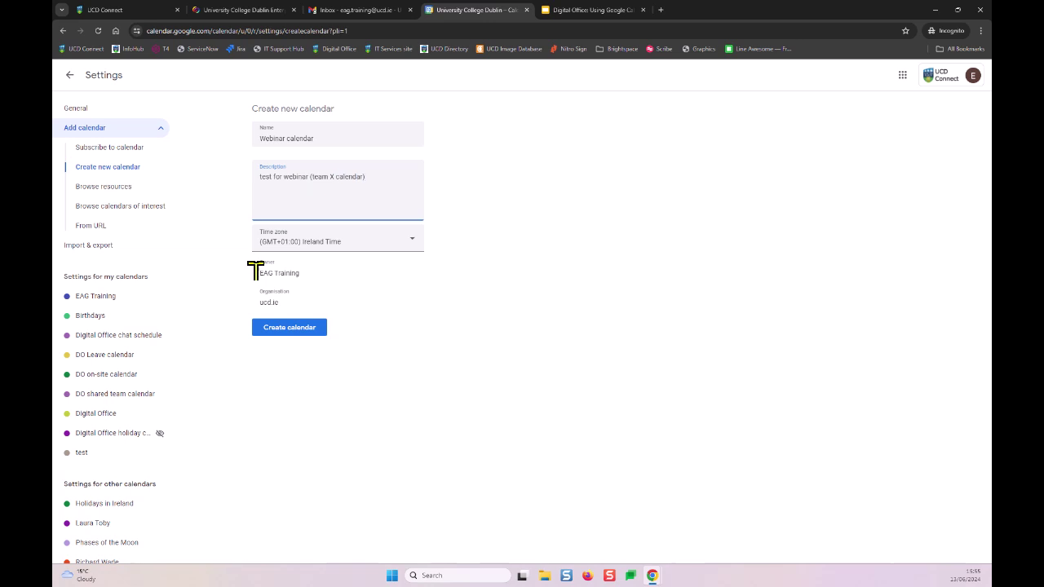
click(255, 330)
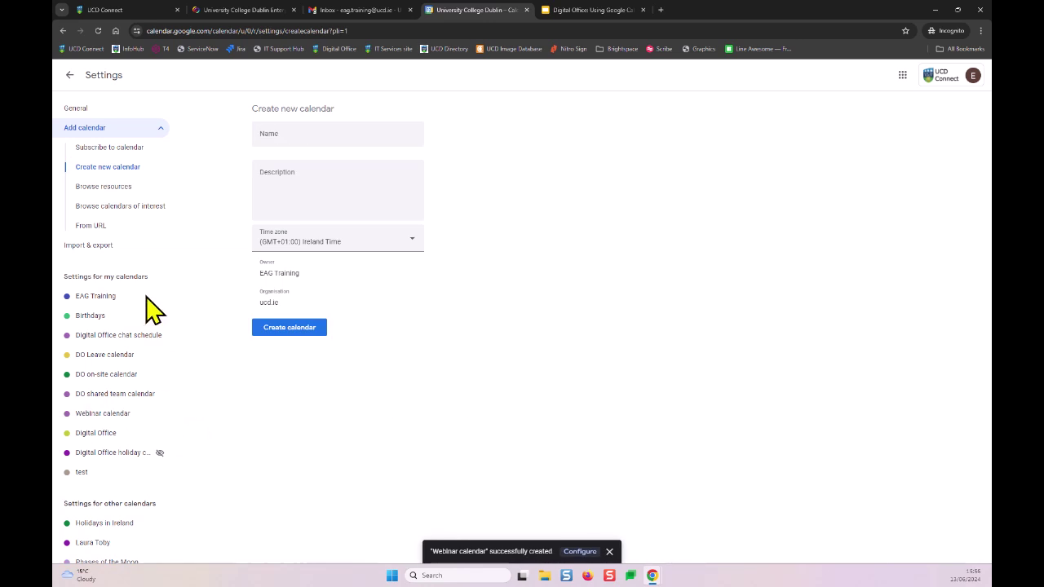
Step: Set the Webinar calendar's access permission for University College Dublin to "See only free/busy (hide details)"
scroll(117, 366, down, 1)
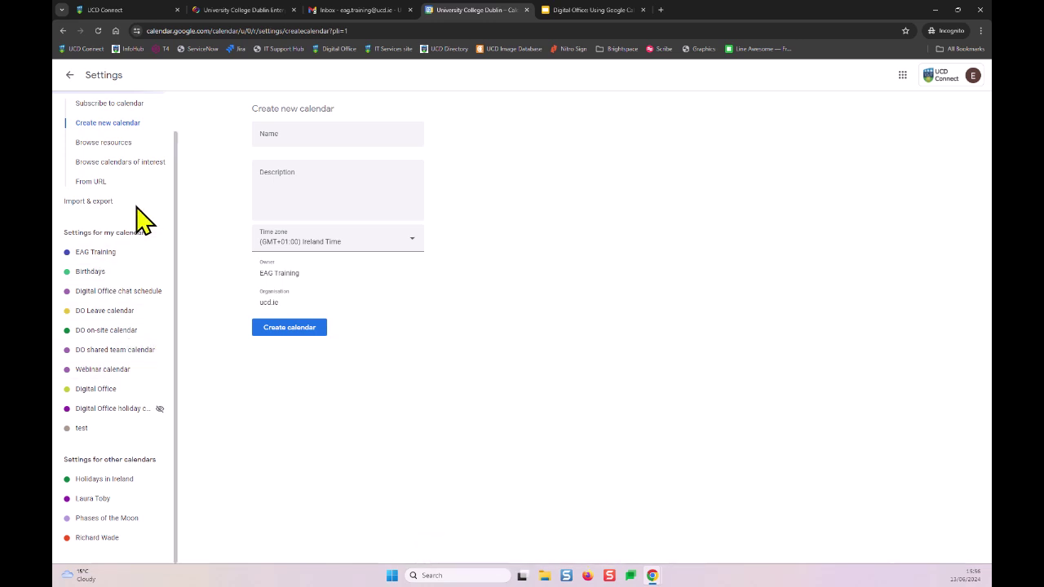
click(54, 371)
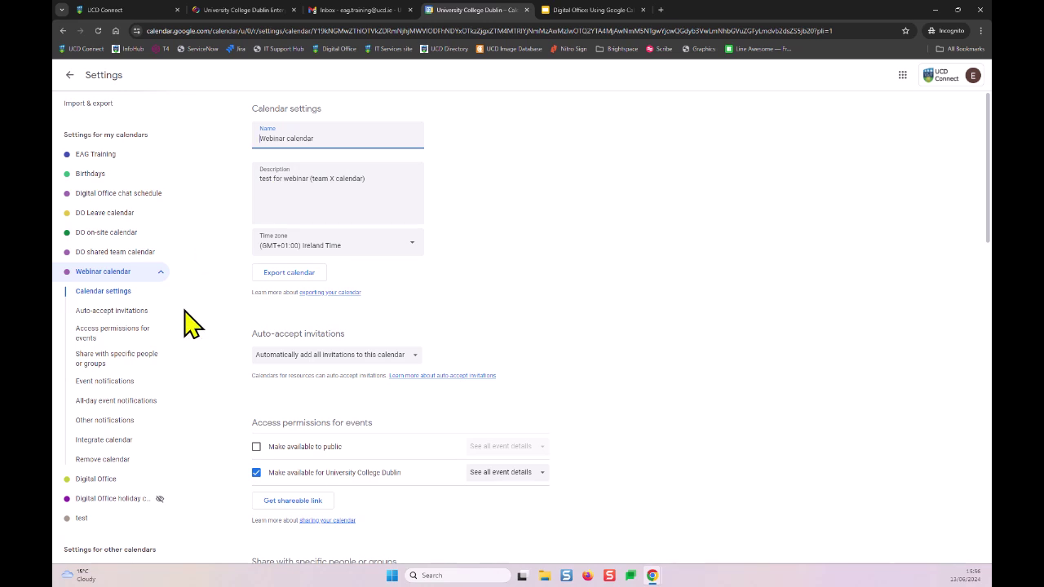
scroll(190, 328, down, 3)
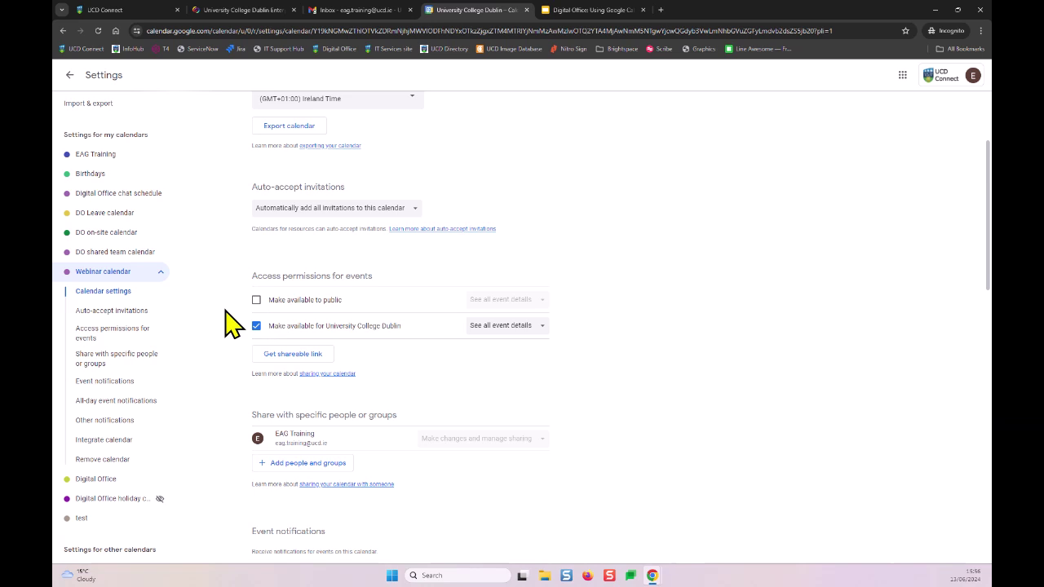
click(256, 326)
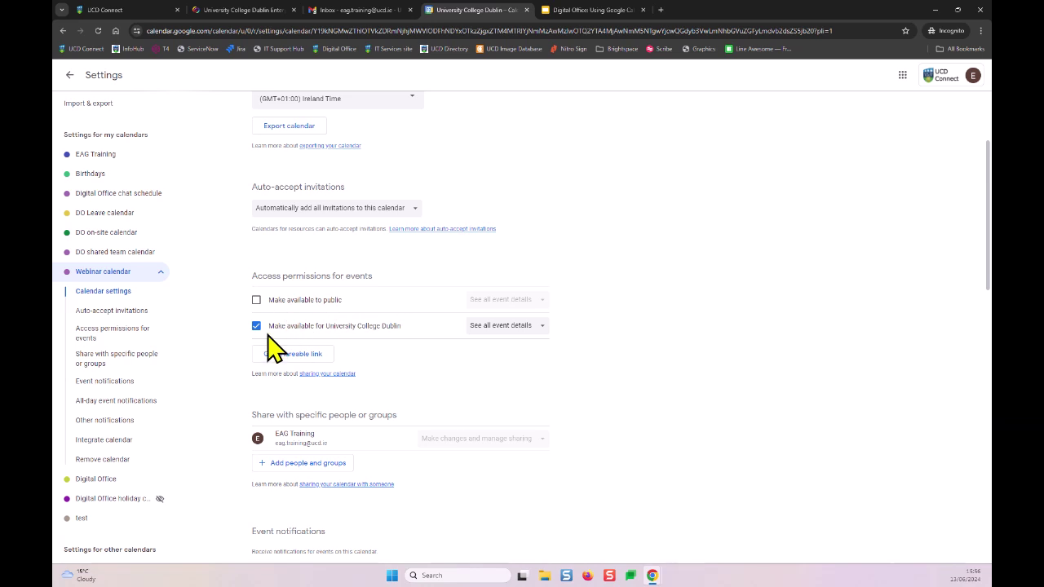
click(544, 329)
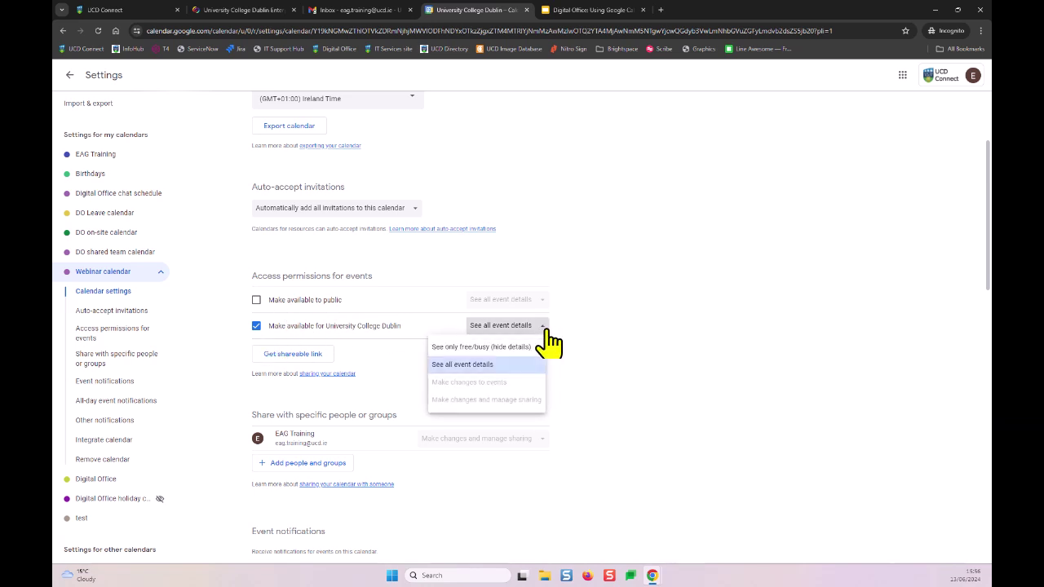
click(503, 349)
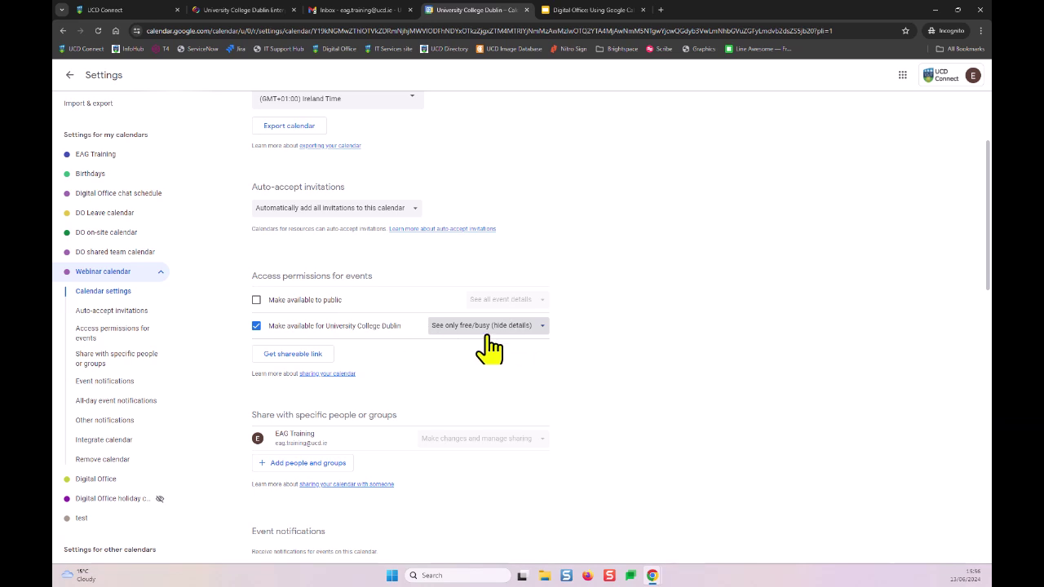
Step: Share the Webinar calendar with a colleague using the "Make changes to events" permission, and return to the week view
scroll(424, 372, down, 1)
scroll(371, 400, down, 1)
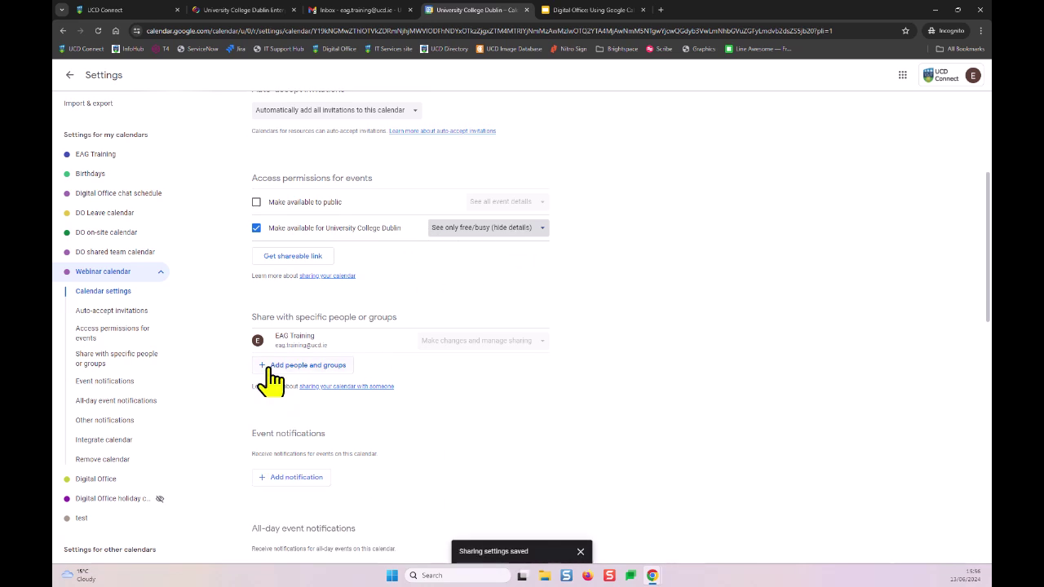
click(267, 366)
click(460, 333)
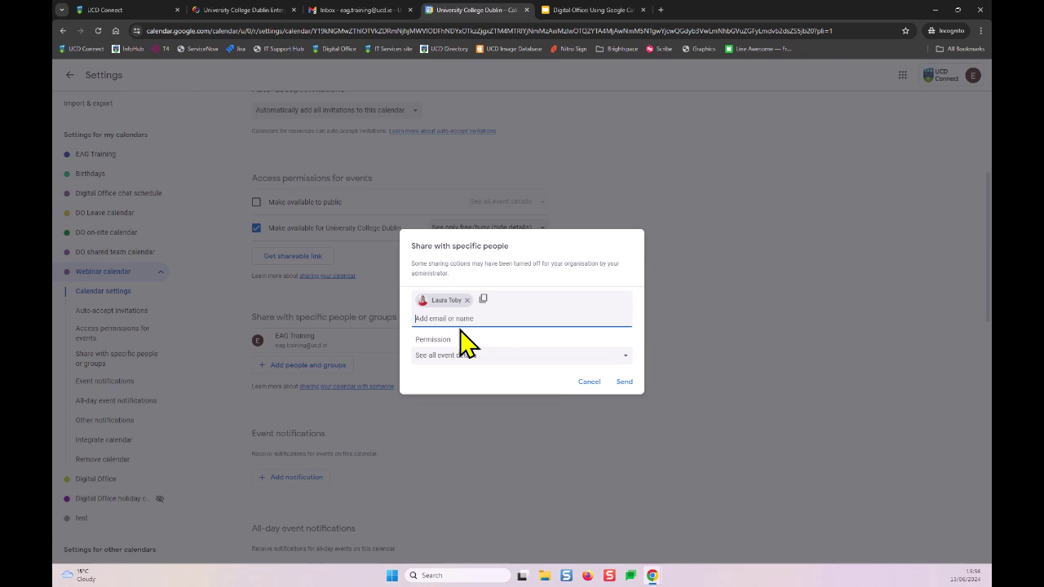
click(518, 357)
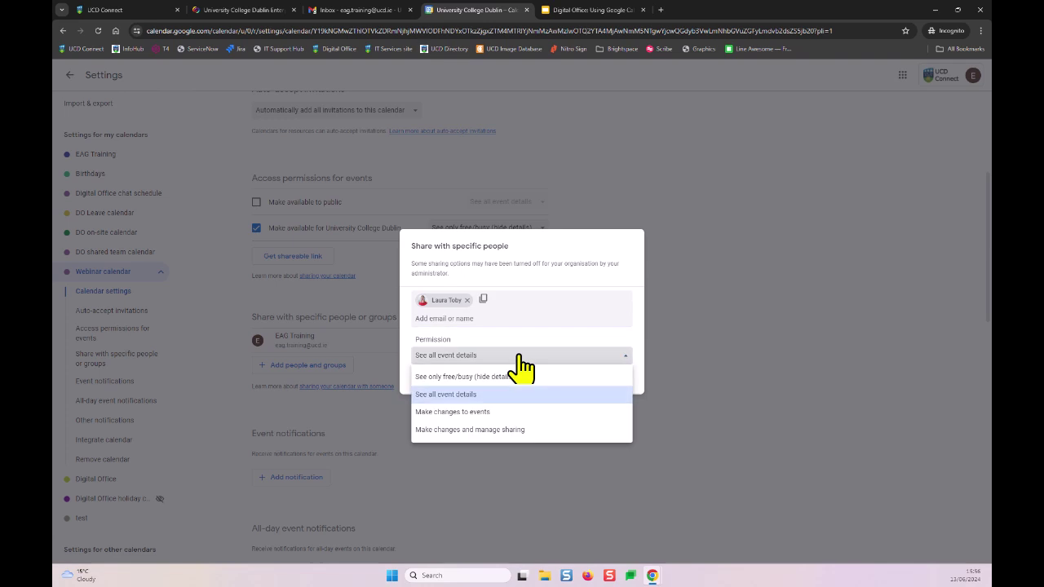
click(479, 412)
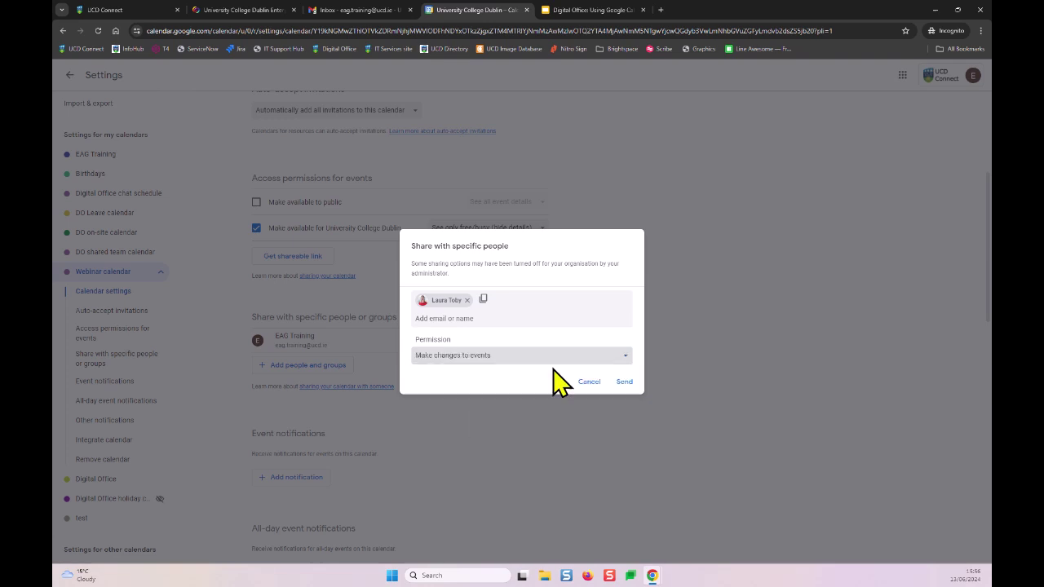
click(628, 382)
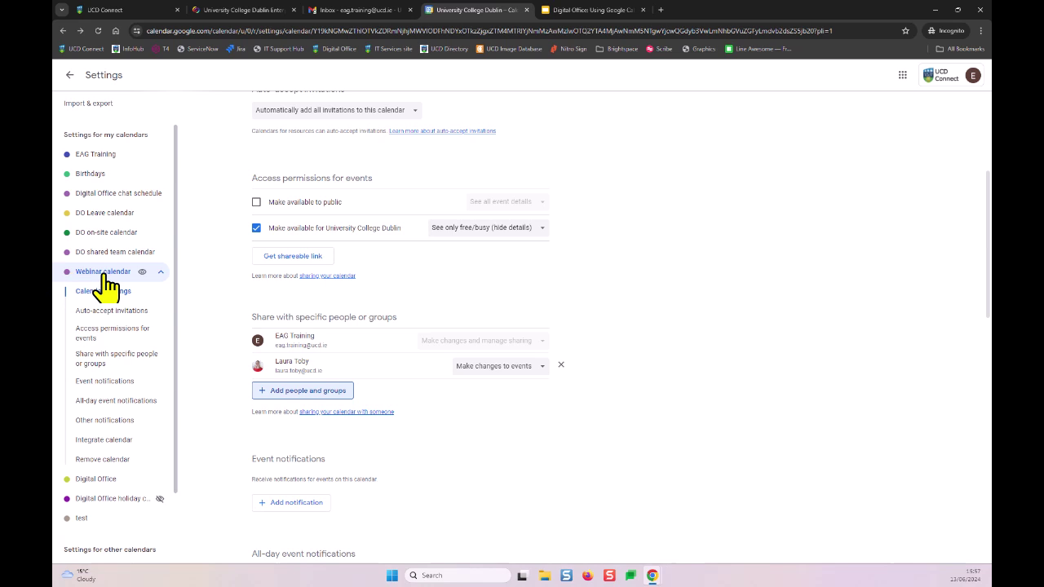
scroll(91, 291, up, 1)
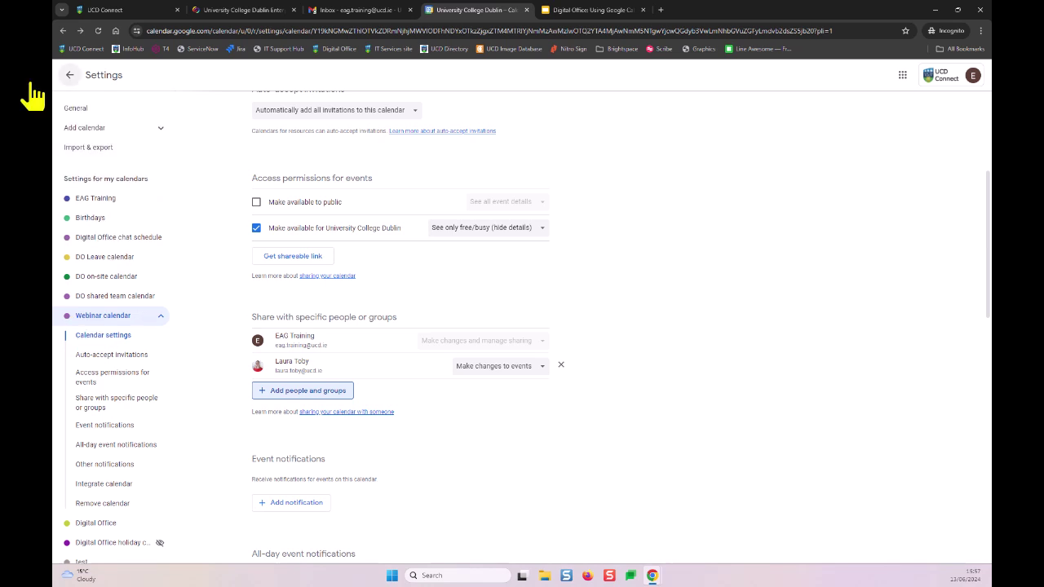
click(69, 74)
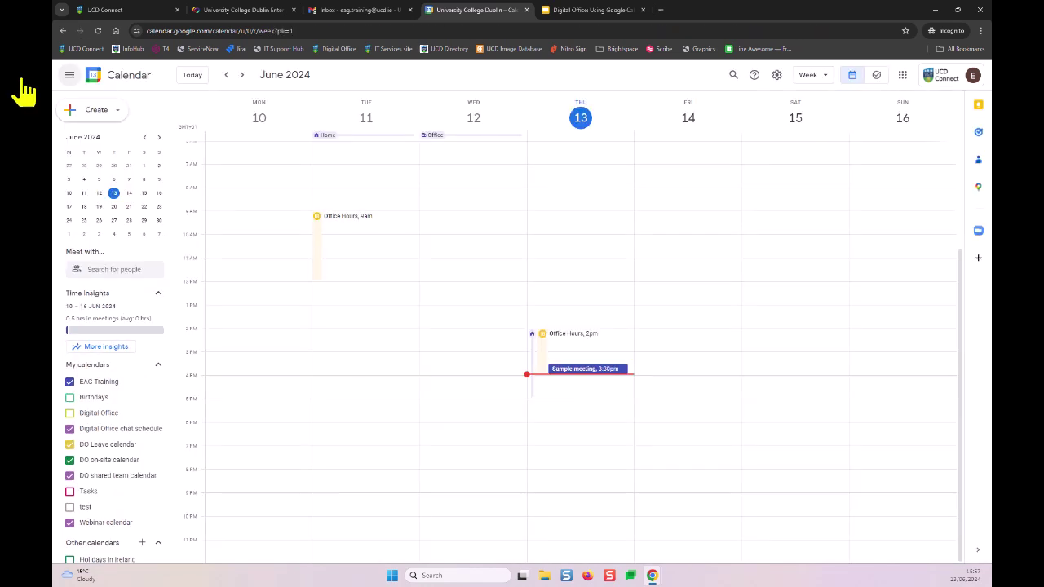
Step: Draft an event on Monday, 10 June, 10:00am–11:00am in the DO Leave calendar, titled with the colleague's first name and "AL"
click(217, 244)
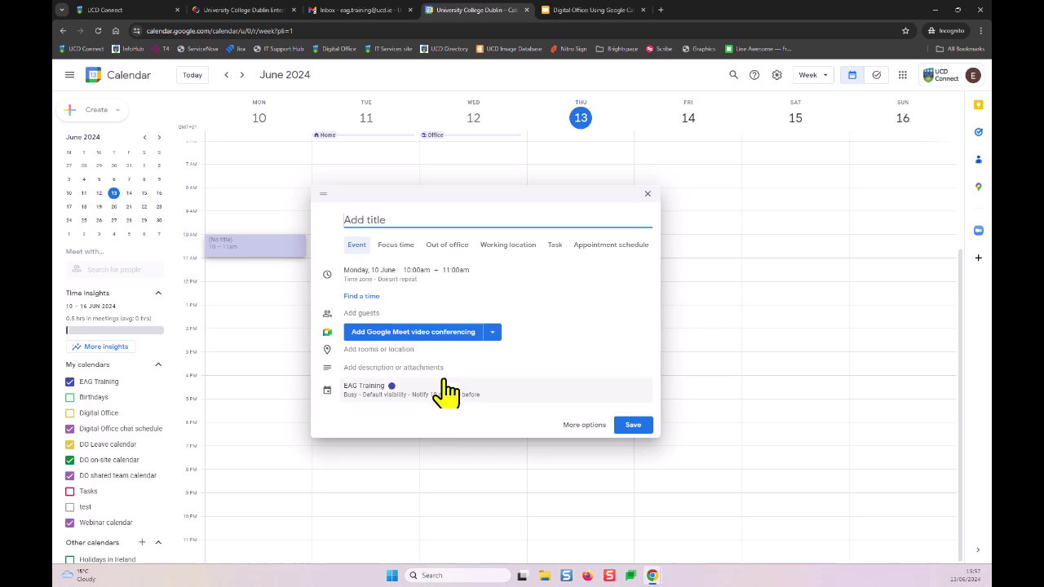
click(388, 395)
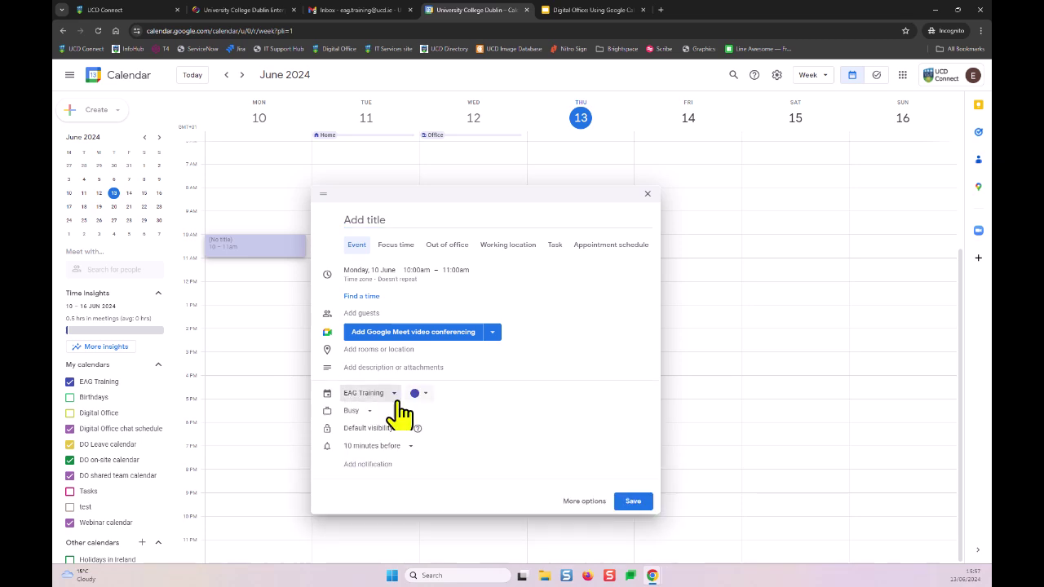
click(391, 399)
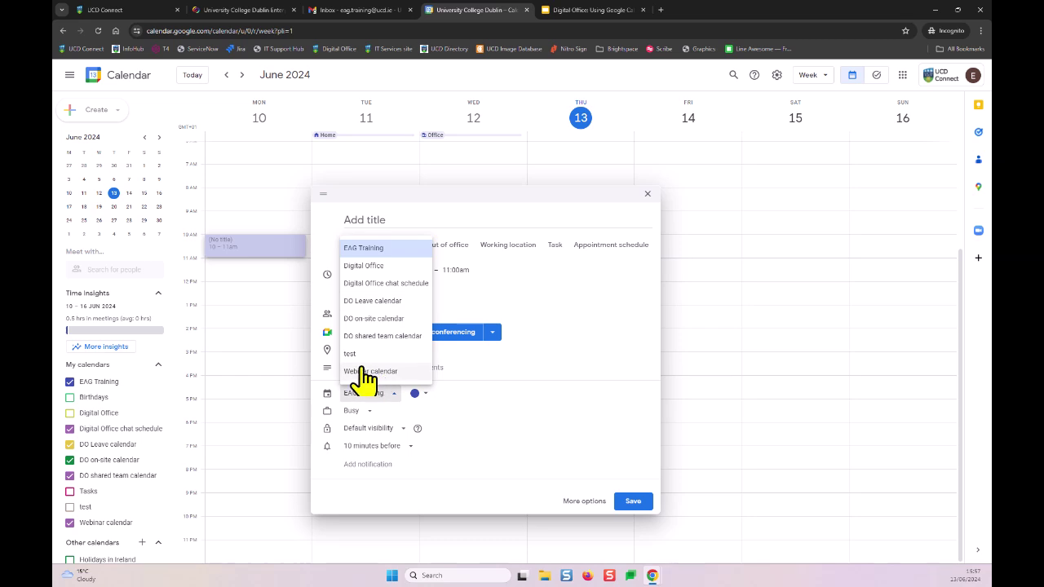
click(351, 301)
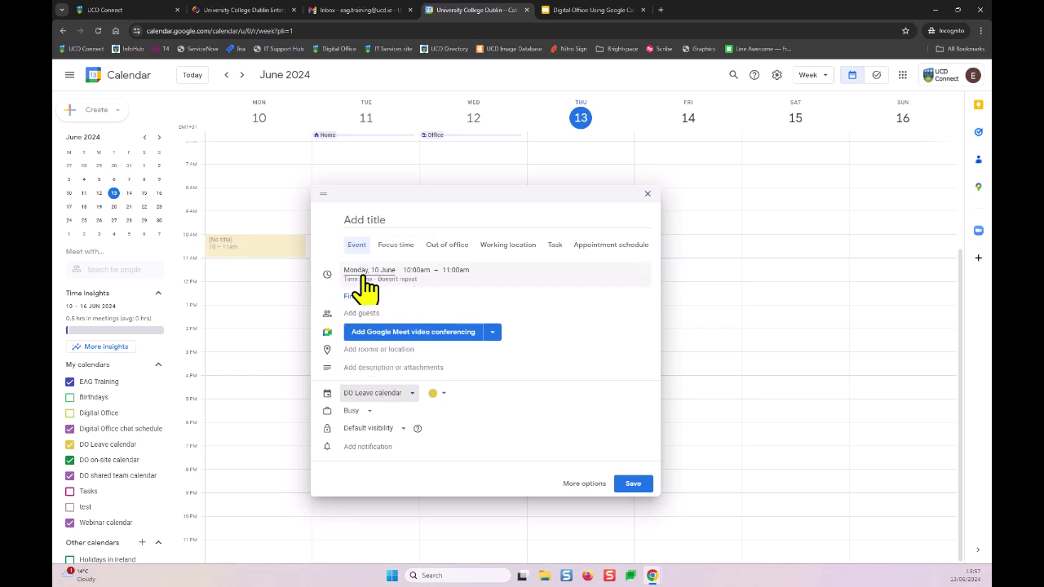
click(377, 219)
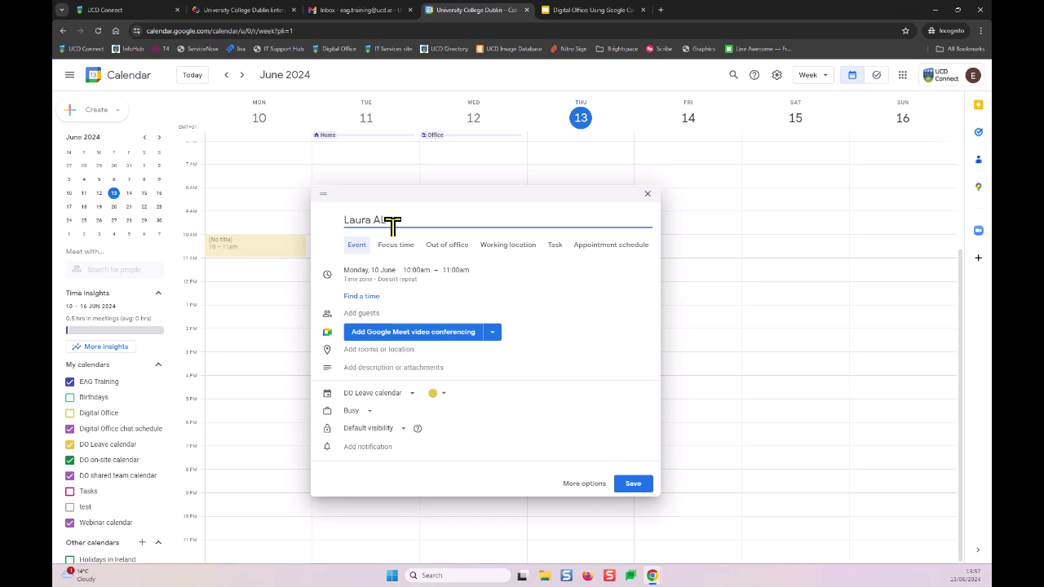
text(Laura AL)
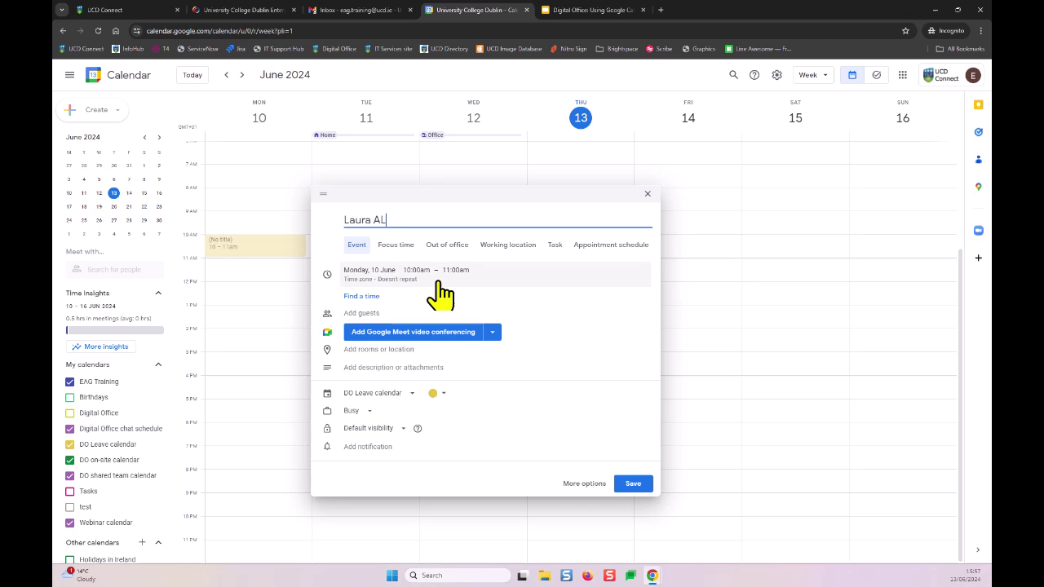
Step: Make the annual leave entry on Monday, 10 June an all-day event and save it
click(356, 299)
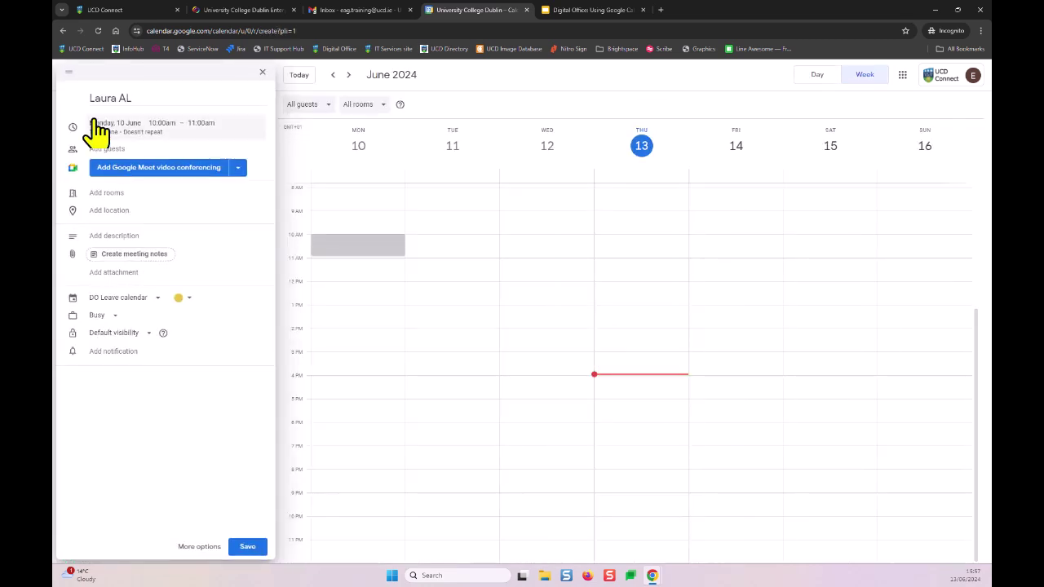
click(189, 128)
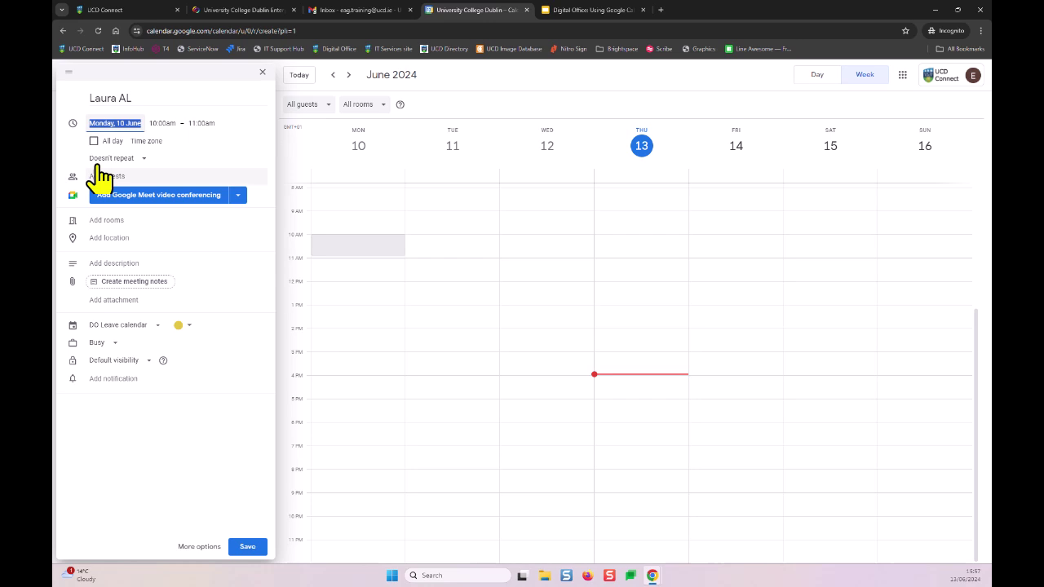
click(57, 147)
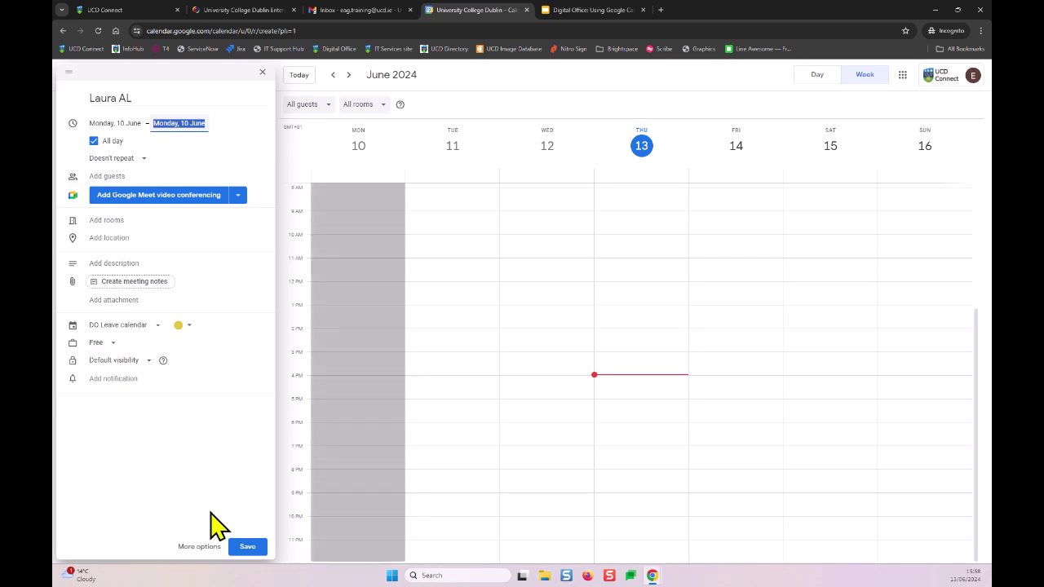
click(247, 546)
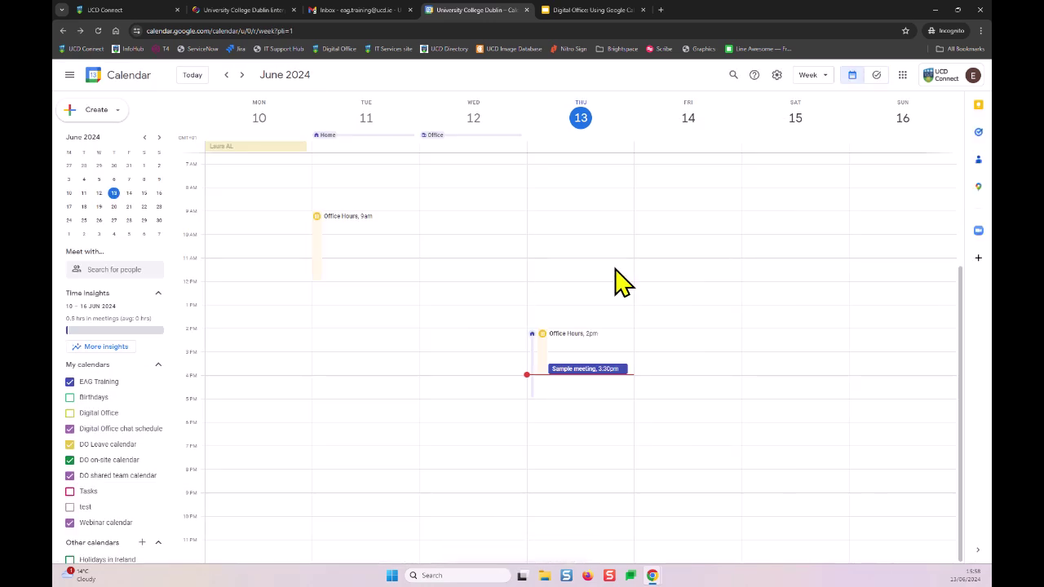
scroll(619, 291, up, 3)
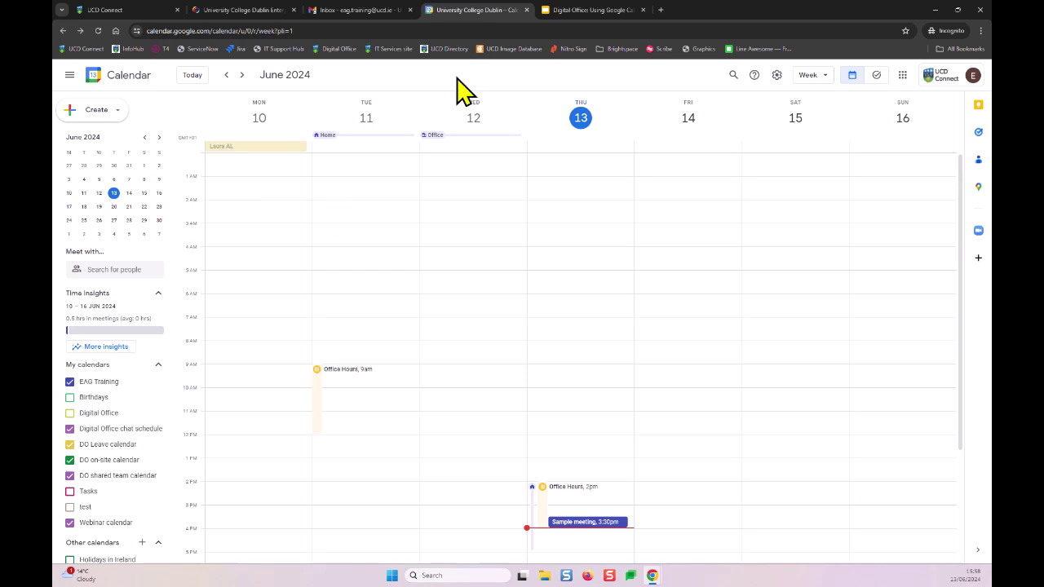
Step: Switch to the Google Slides presentation and start the slideshow from the "Additional helpful features" slide
click(573, 12)
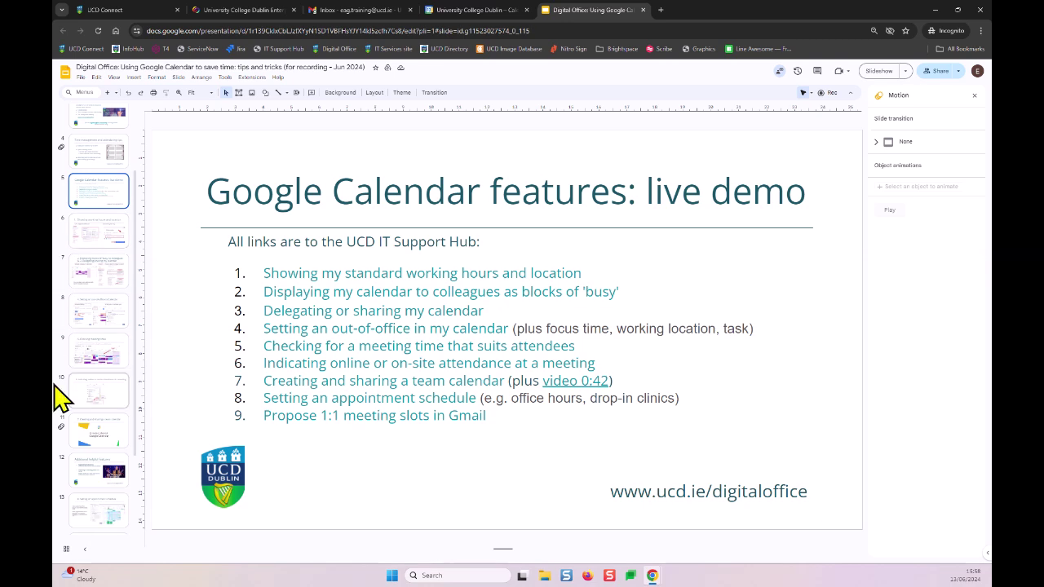
click(46, 470)
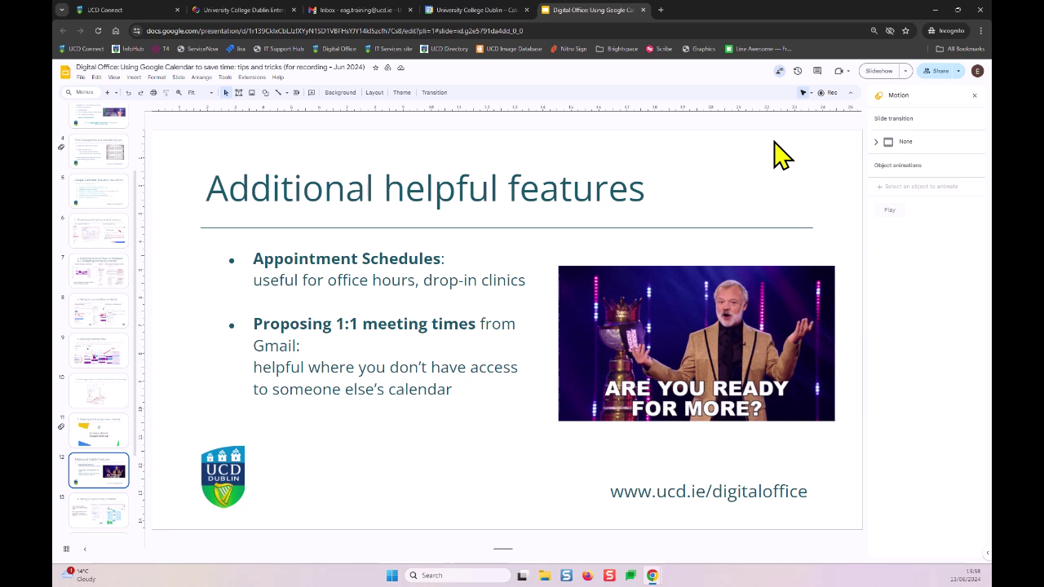
click(879, 70)
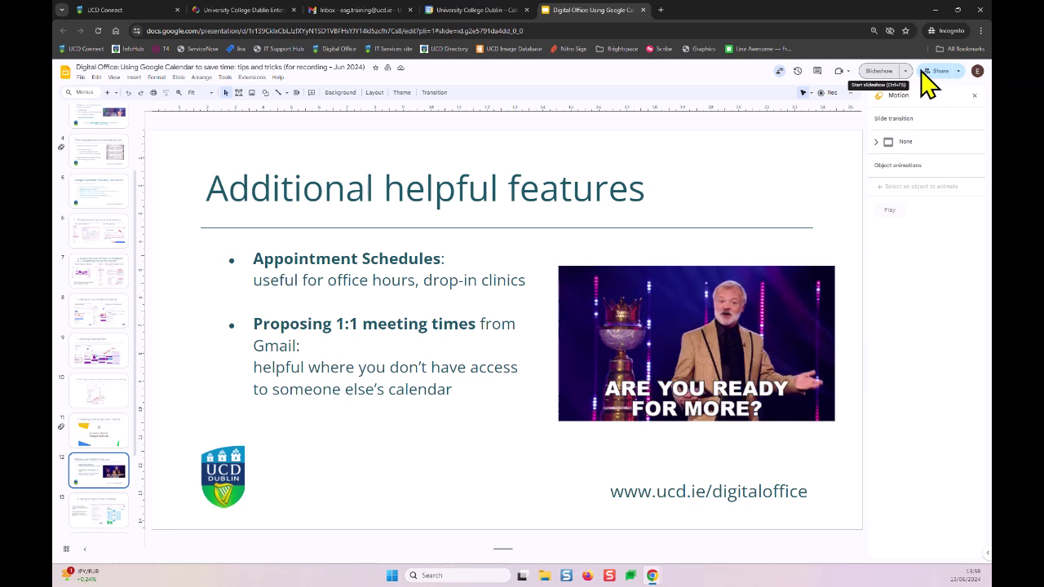
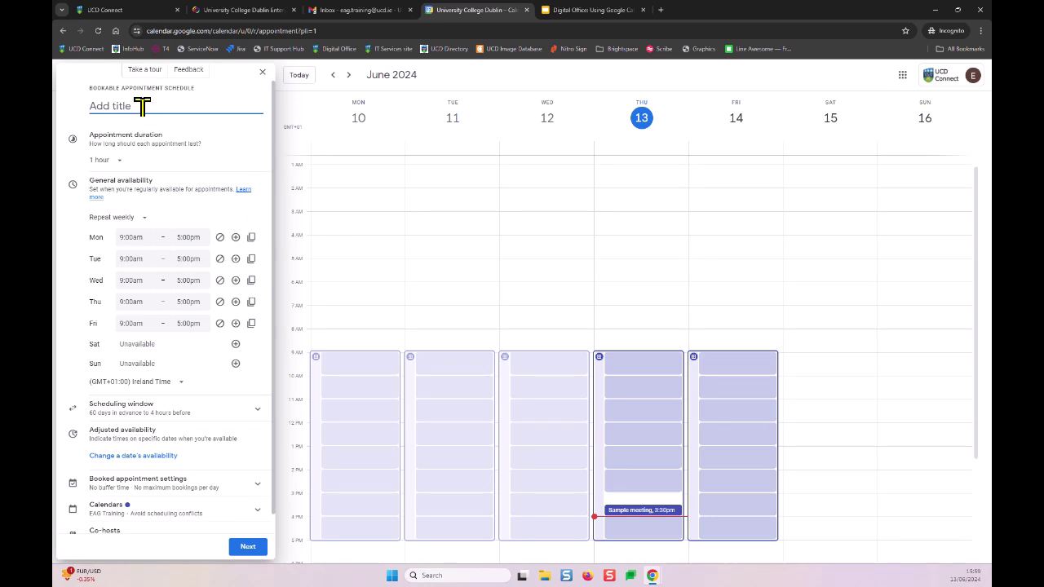
Step: Title the bookable appointment schedule "Test drop-in clinic" and set the appointment duration to 30 minutes
text(Test drop-in clinic)
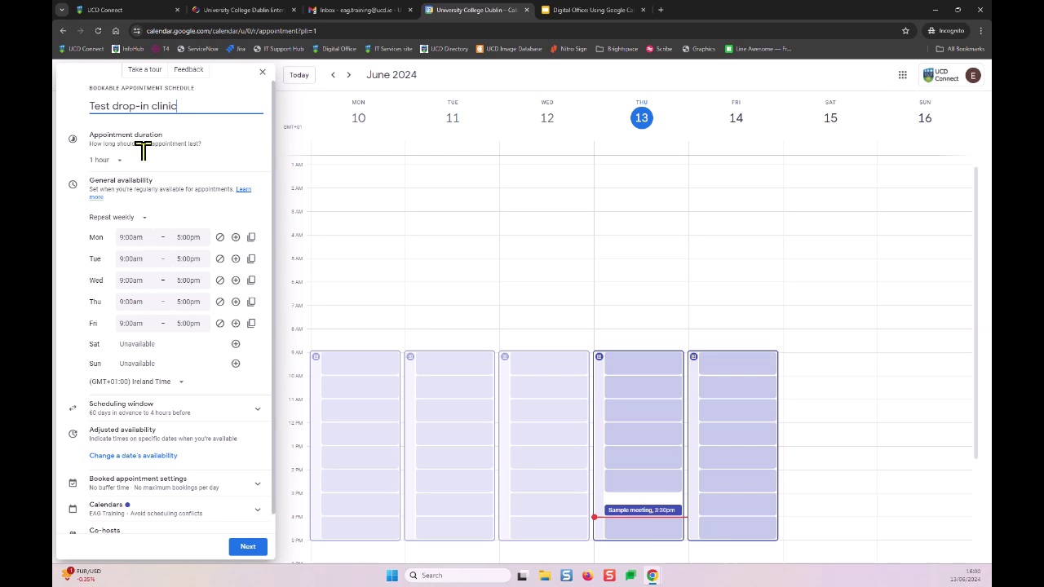
click(91, 160)
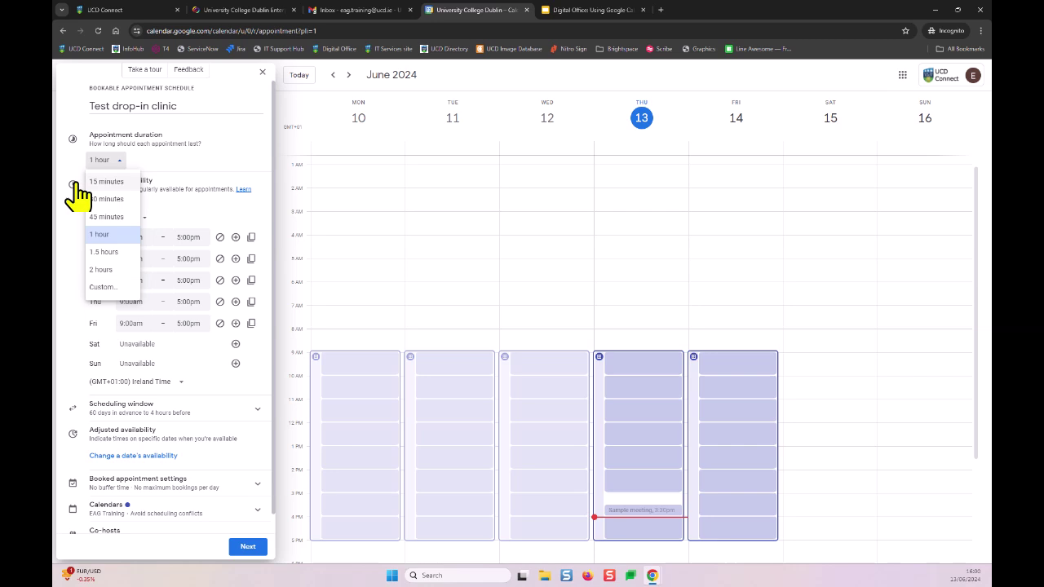
click(83, 199)
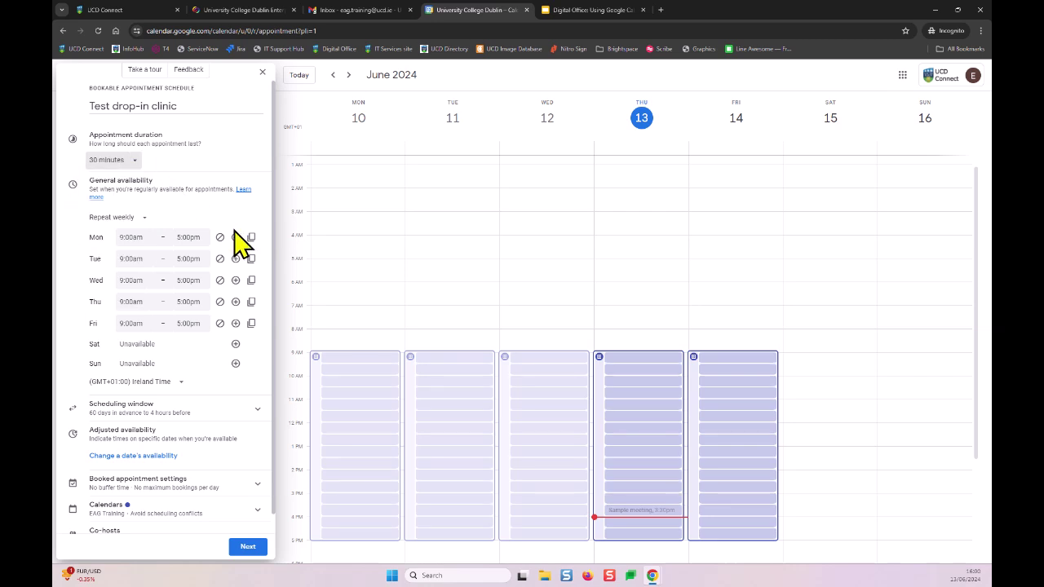
Step: Make the schedule's availability non-repeating and set its date to 17 Jun 2024
click(107, 218)
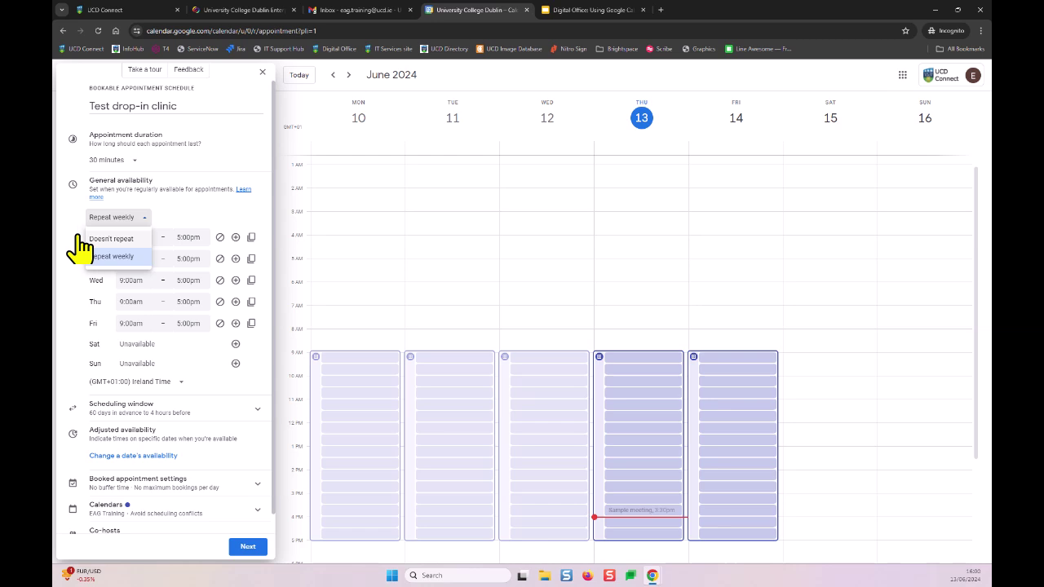
click(80, 239)
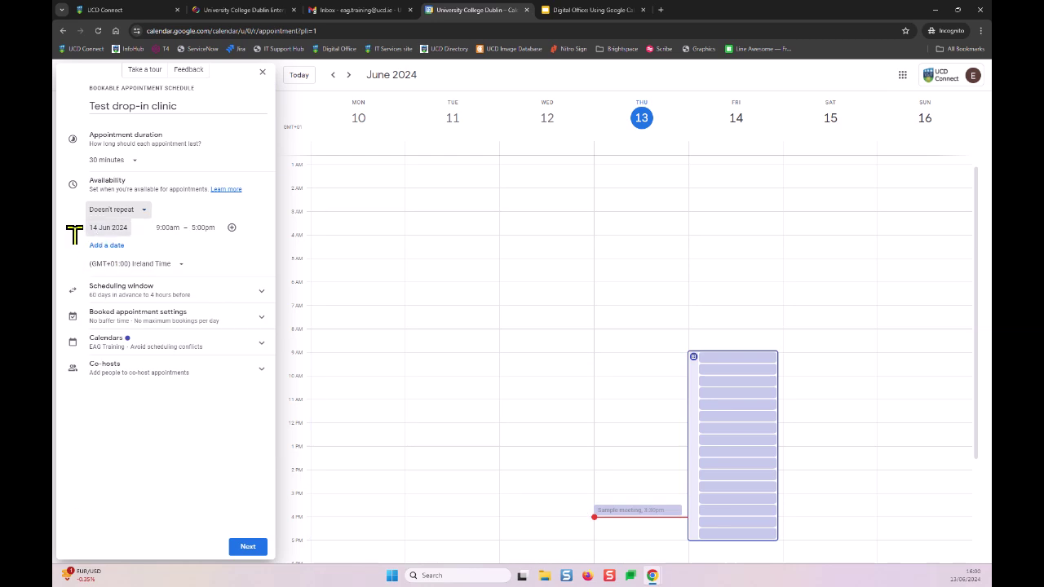
click(74, 235)
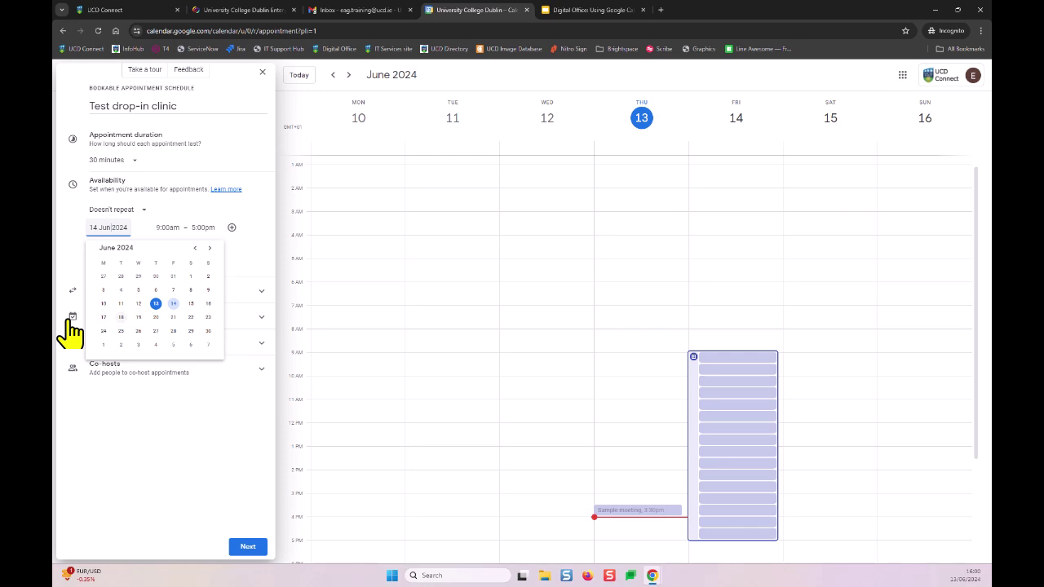
click(103, 317)
Step: Set the availability on 17 Jun 2024 to 10:00am–12:00pm
click(160, 229)
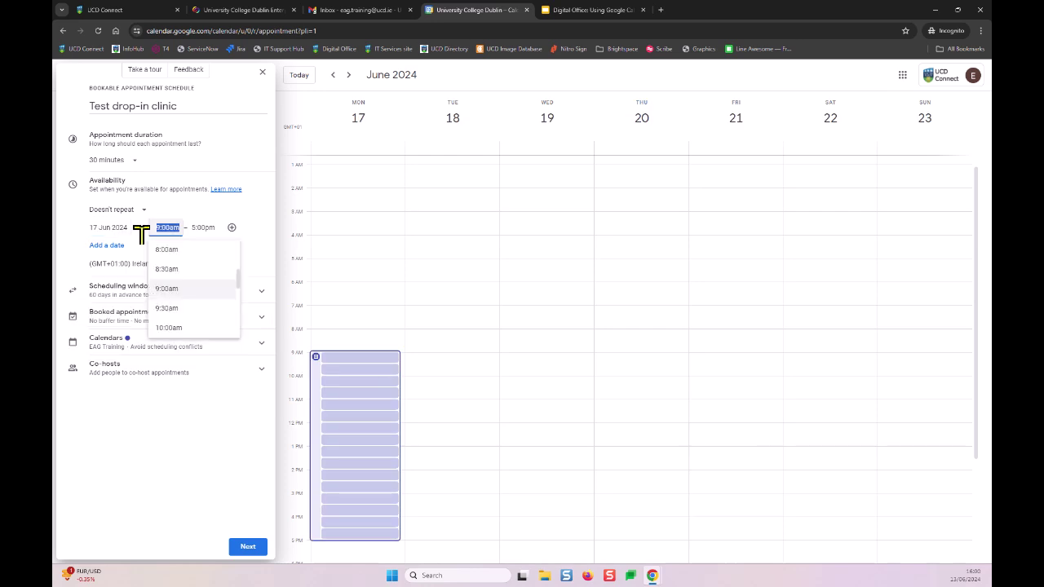
scroll(155, 298, down, 2)
scroll(163, 285, up, 1)
click(164, 281)
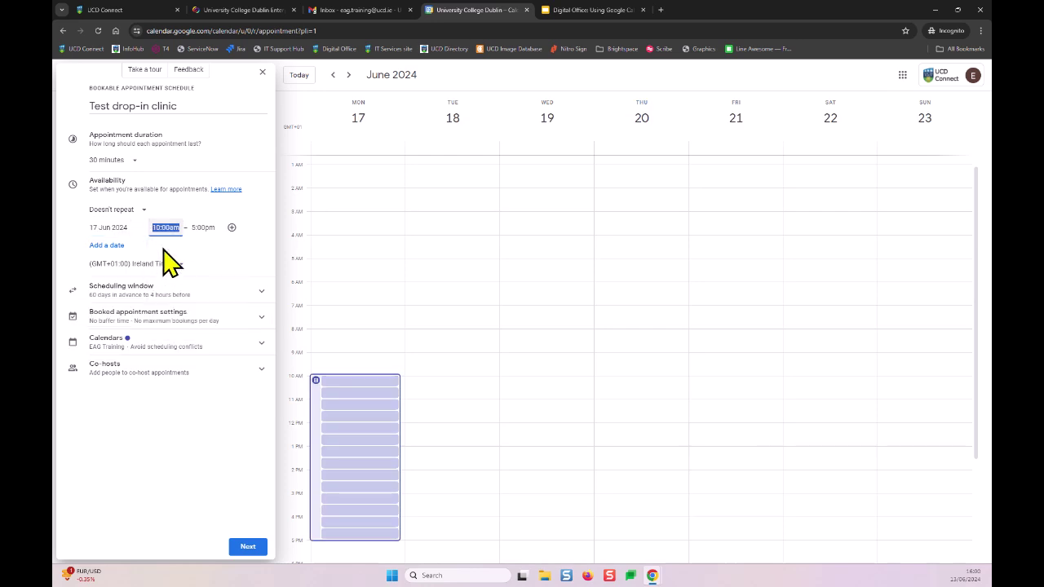
key(Tab)
scroll(186, 272, up, 2)
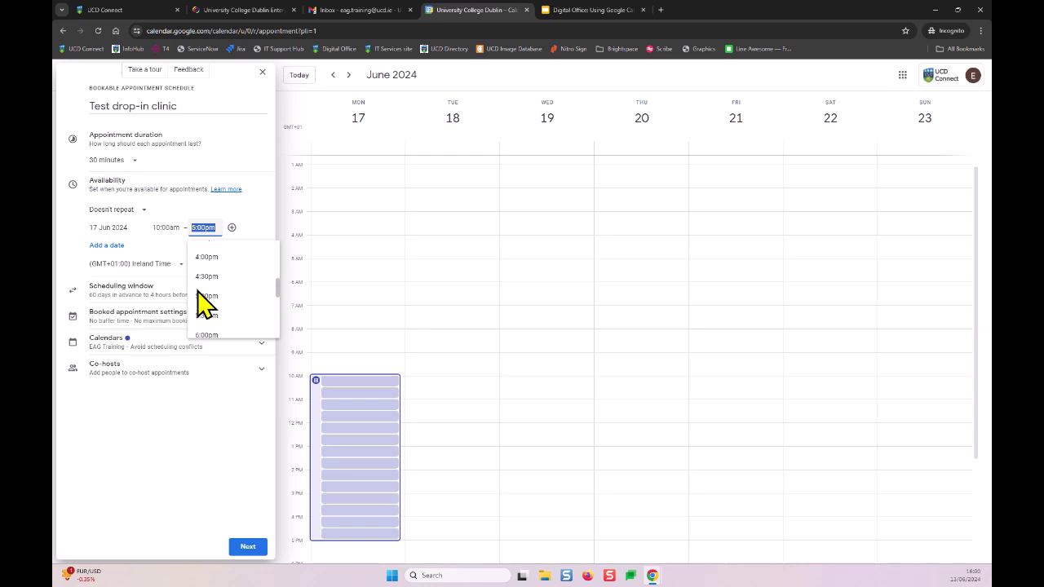
scroll(204, 306, up, 3)
scroll(200, 278, up, 2)
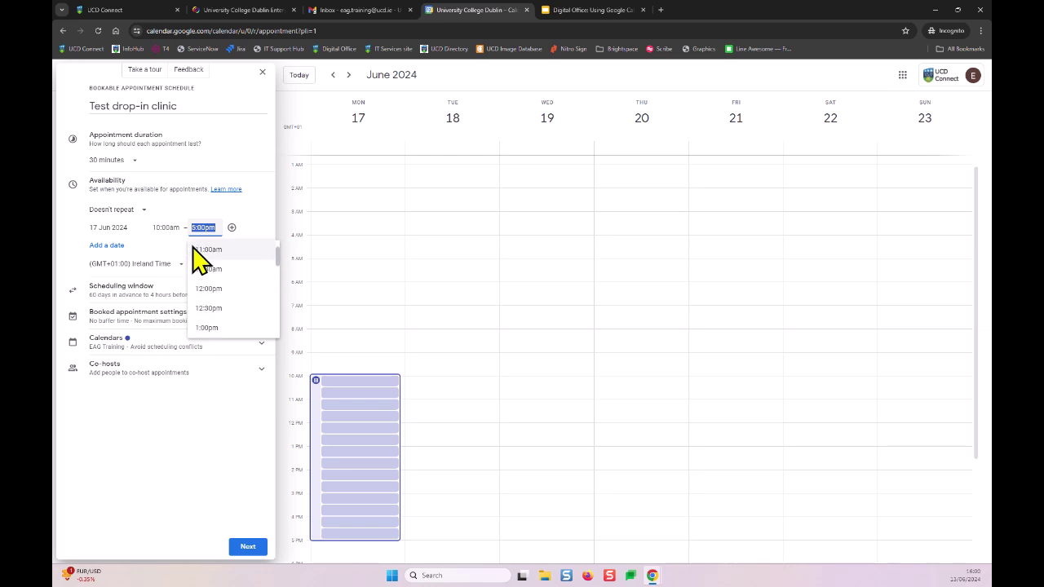
click(197, 288)
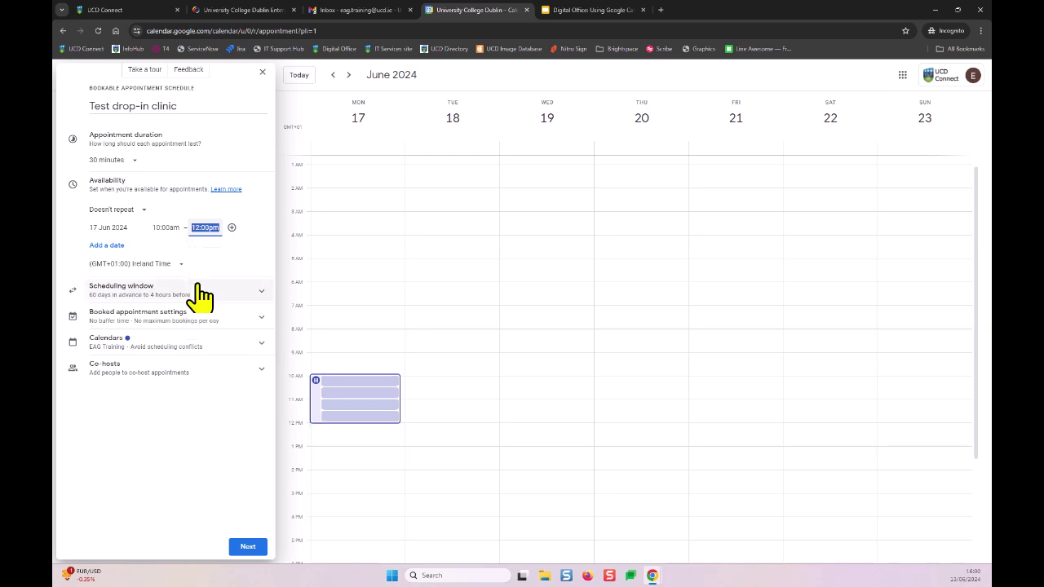
Step: Add a second availability period on 17 Jun 2024 from 2:00pm to 3:30pm
click(231, 227)
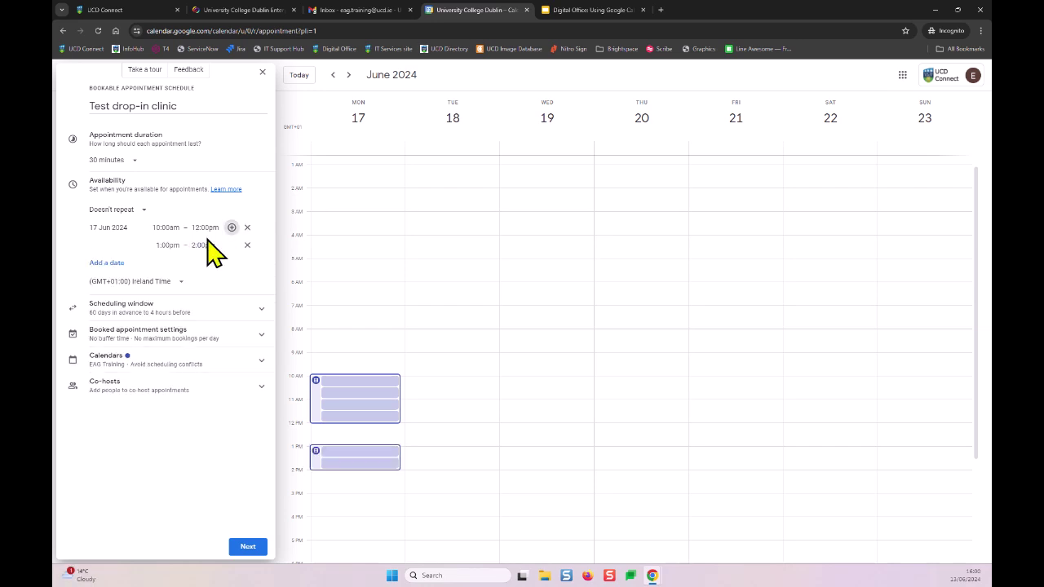
click(170, 246)
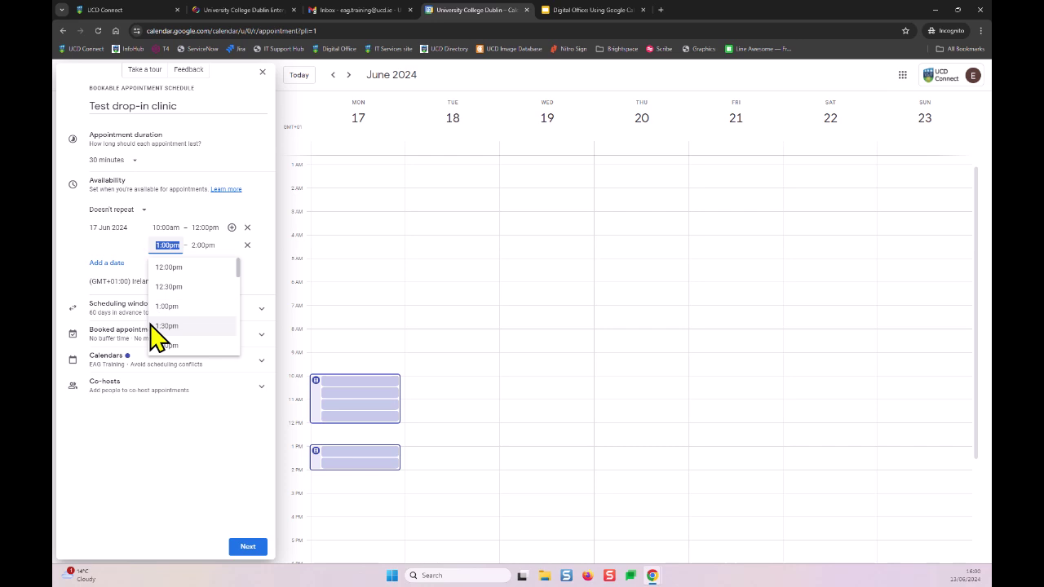
click(166, 345)
click(202, 246)
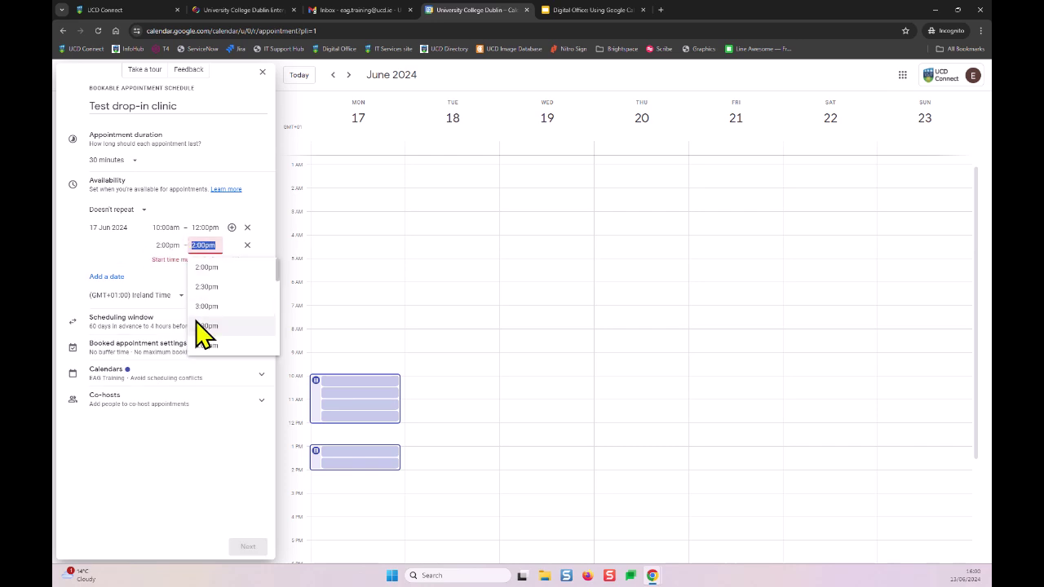
click(196, 326)
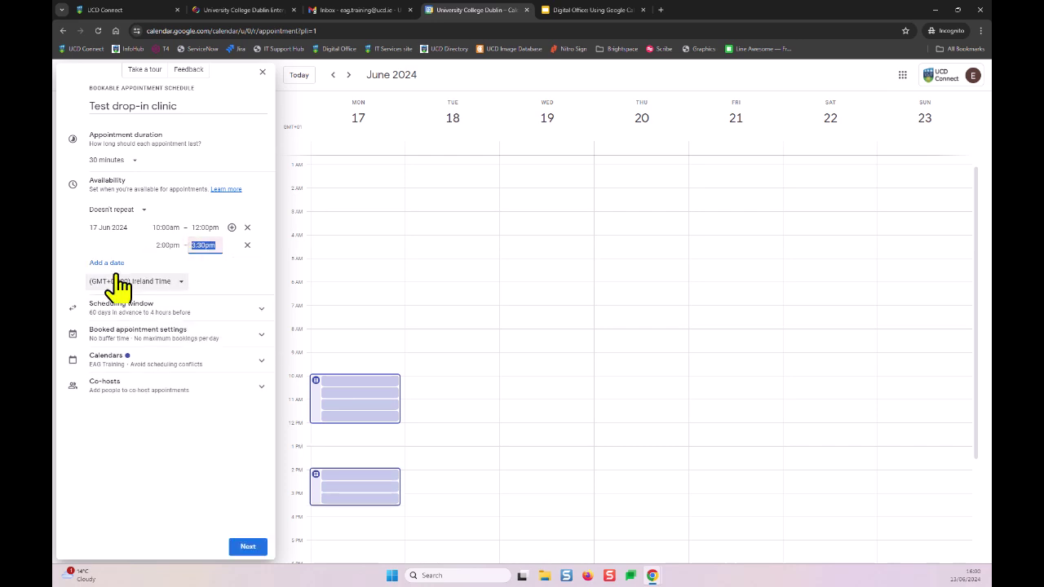
Step: Add 19 Jun 2024 as another available date, with availability ending at 10:00am
click(62, 263)
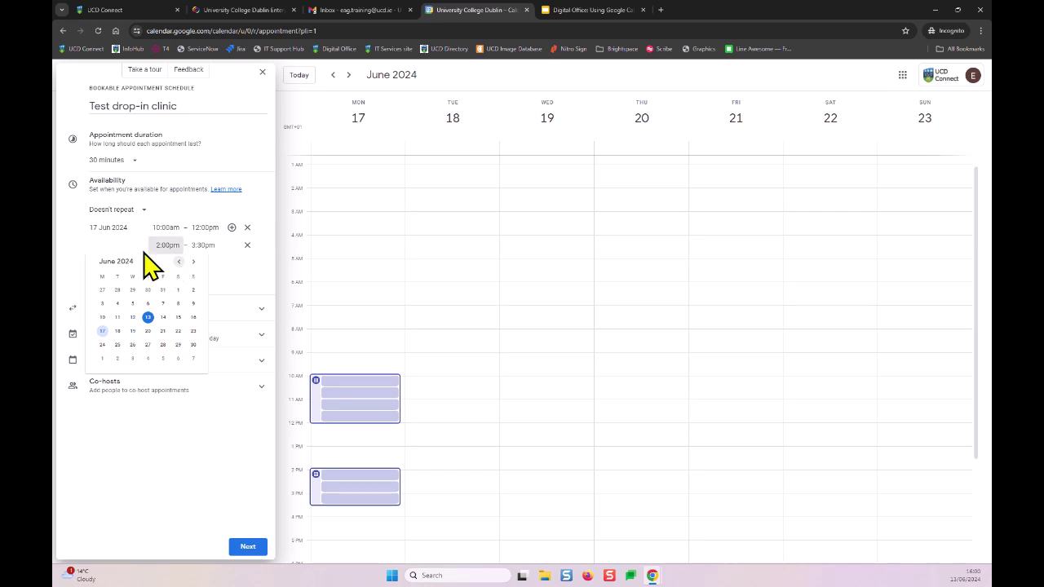
click(132, 330)
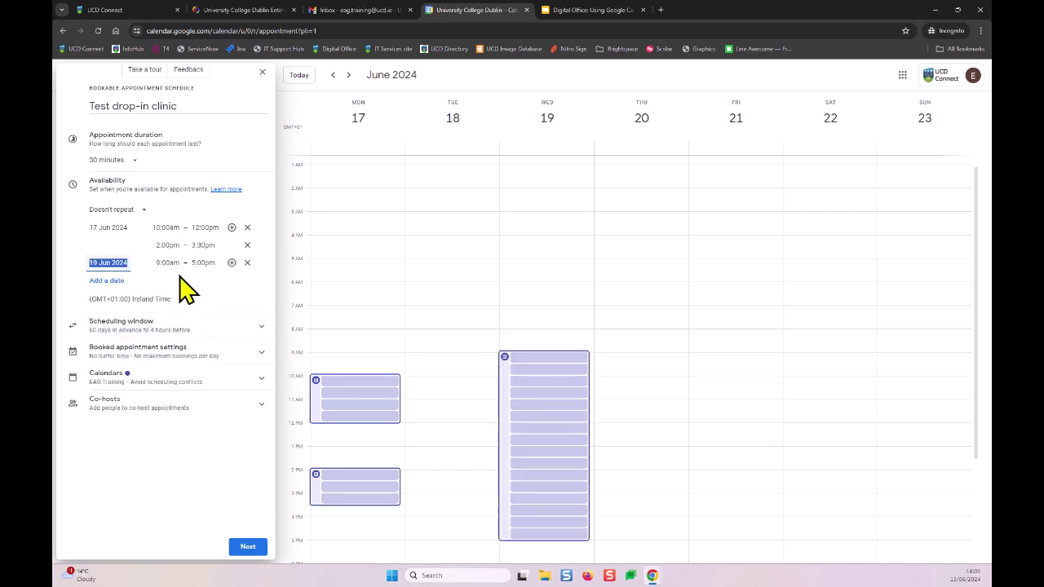
click(202, 262)
scroll(209, 322, up, 3)
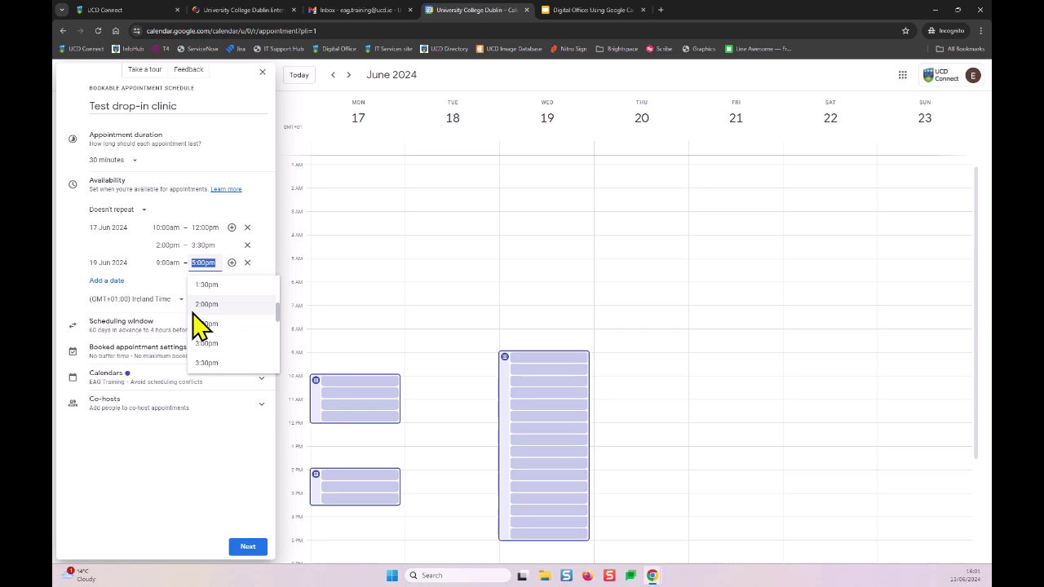
scroll(212, 322, up, 2)
click(211, 322)
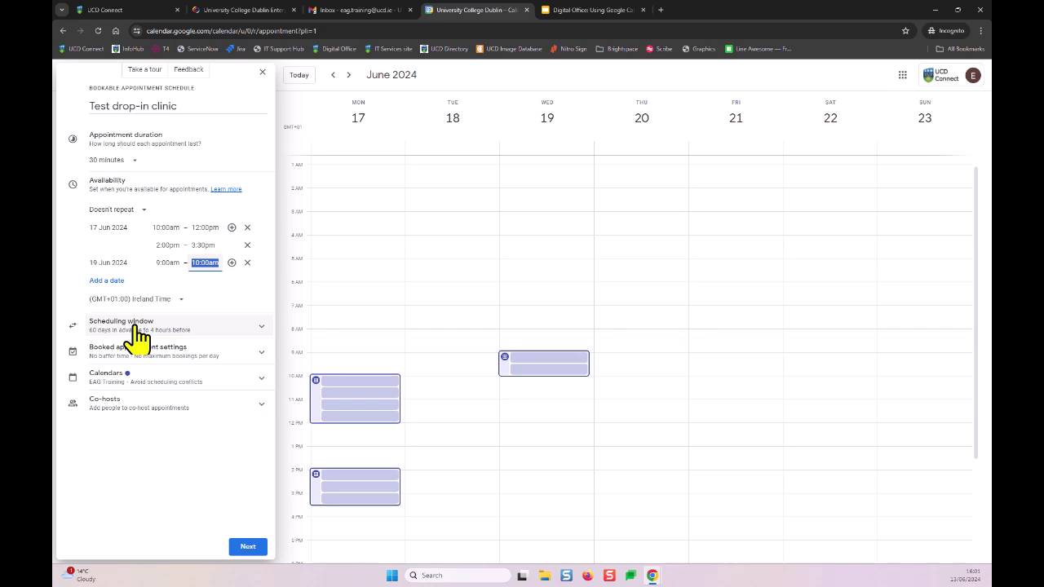
Step: Set the minimum time before an appointment can be booked to 2 hours and enable a 15-minute buffer between appointments
click(231, 342)
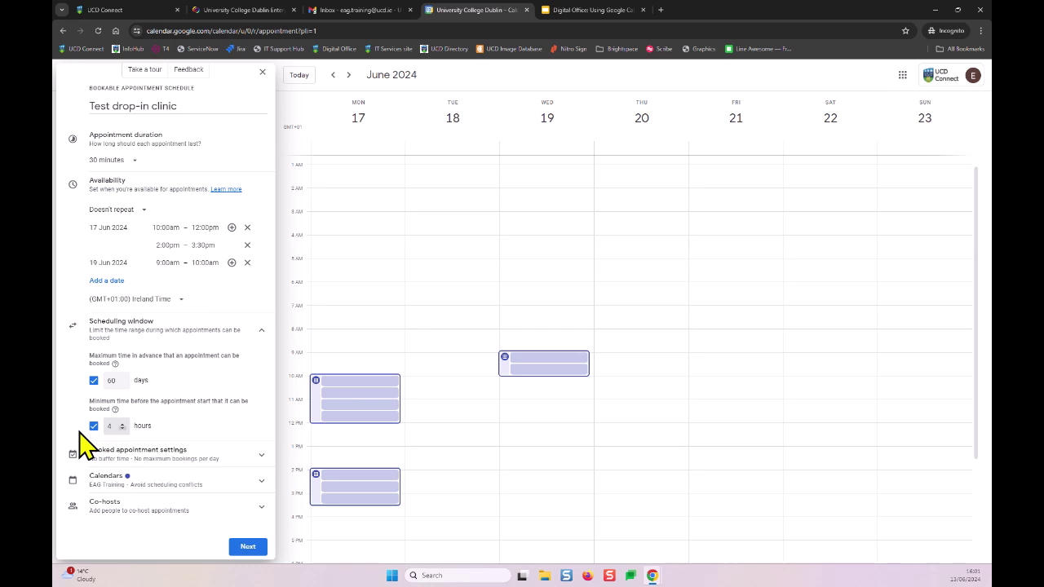
click(228, 460)
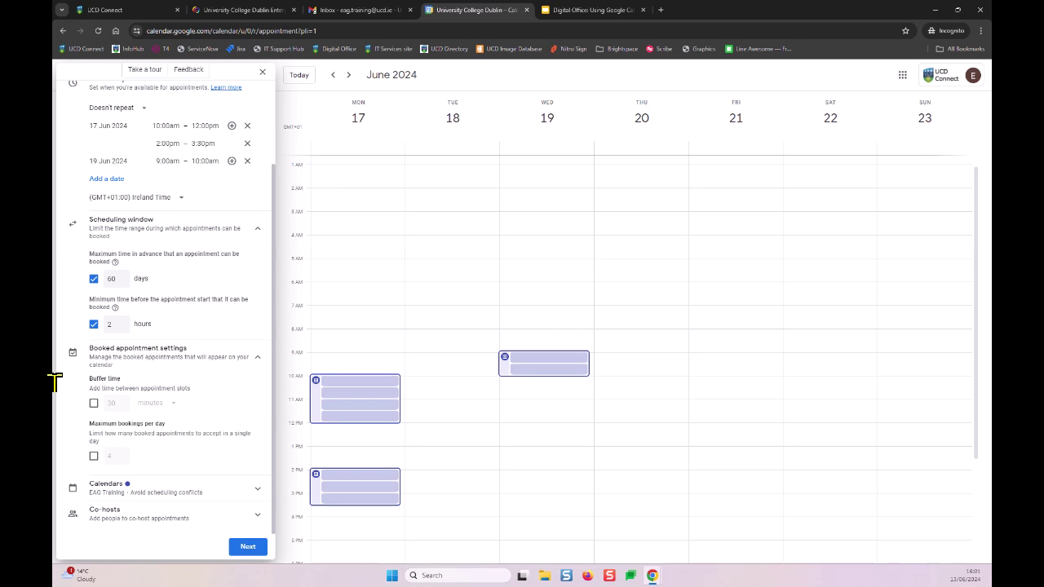
click(93, 403)
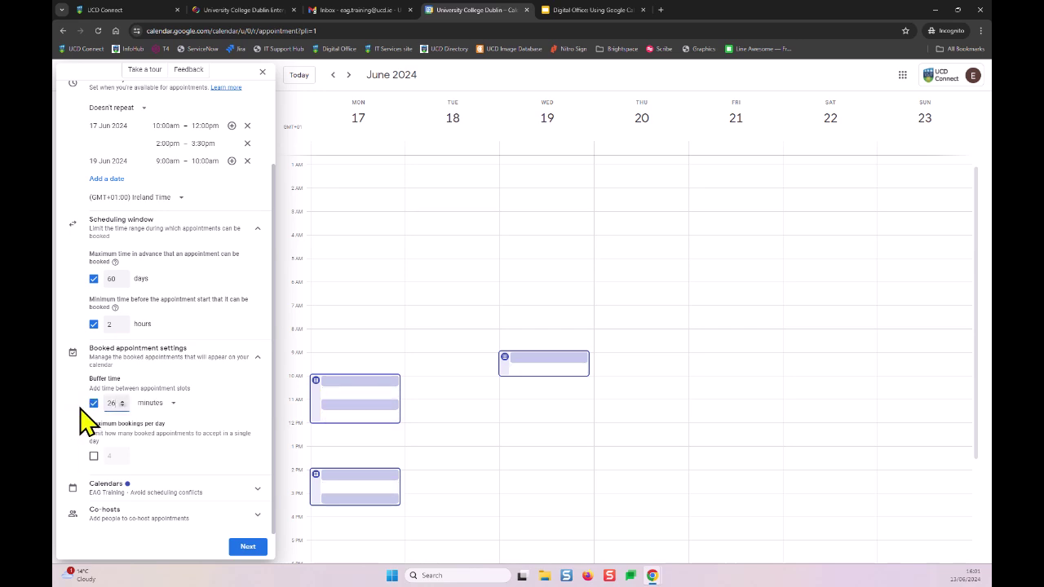
key(Down)
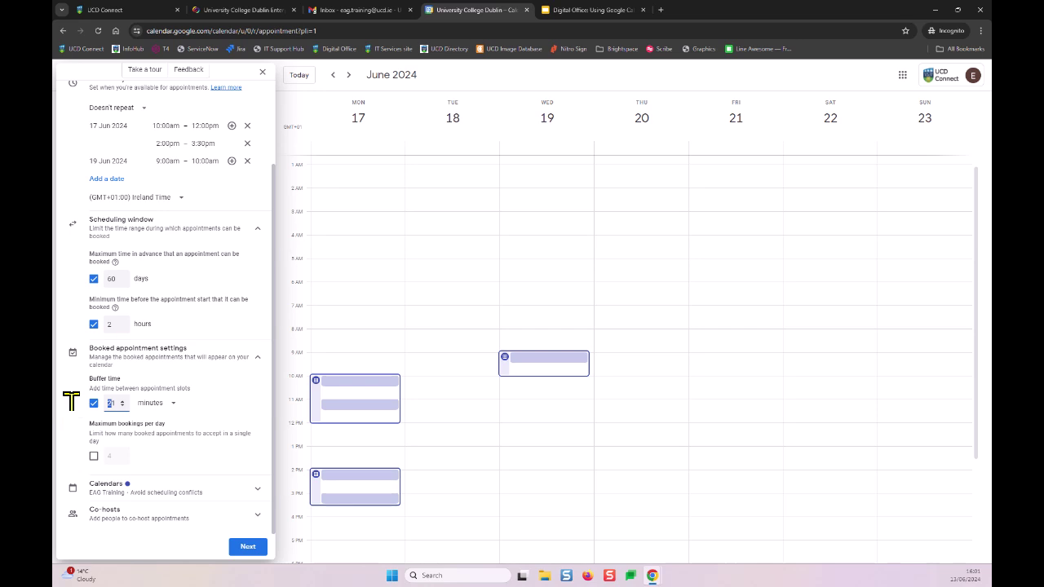
key(BackSpace)
key(BackSpace)
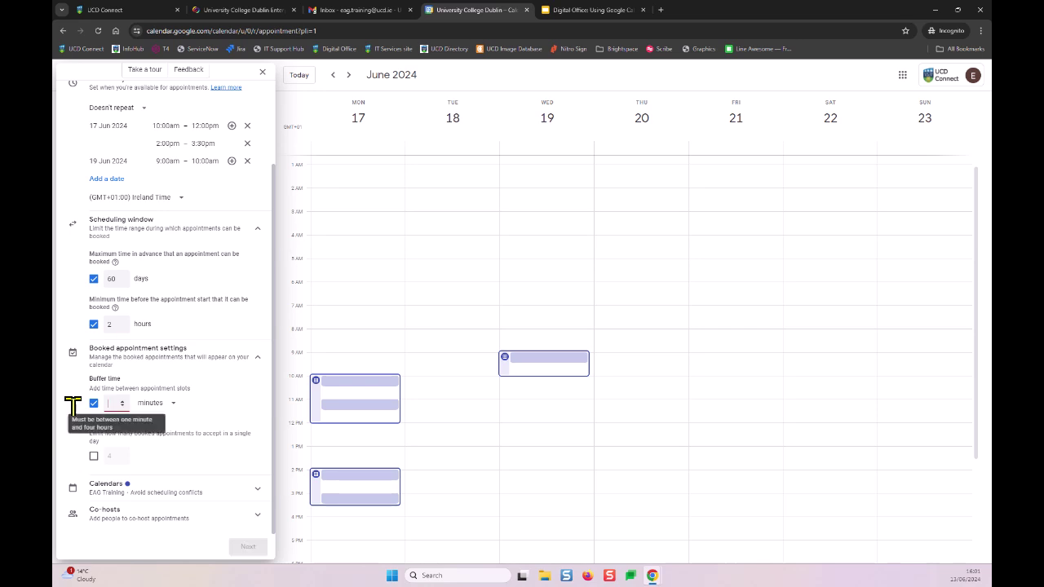
text(15)
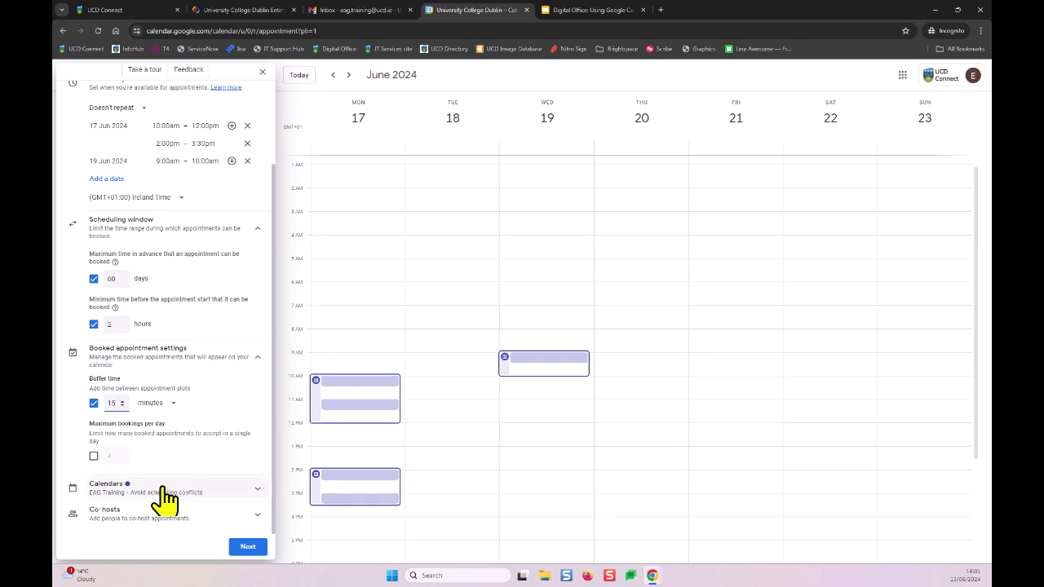
Step: Include the Webinar calendar in the availability check and open the co-host entry for the appointment schedule
click(190, 494)
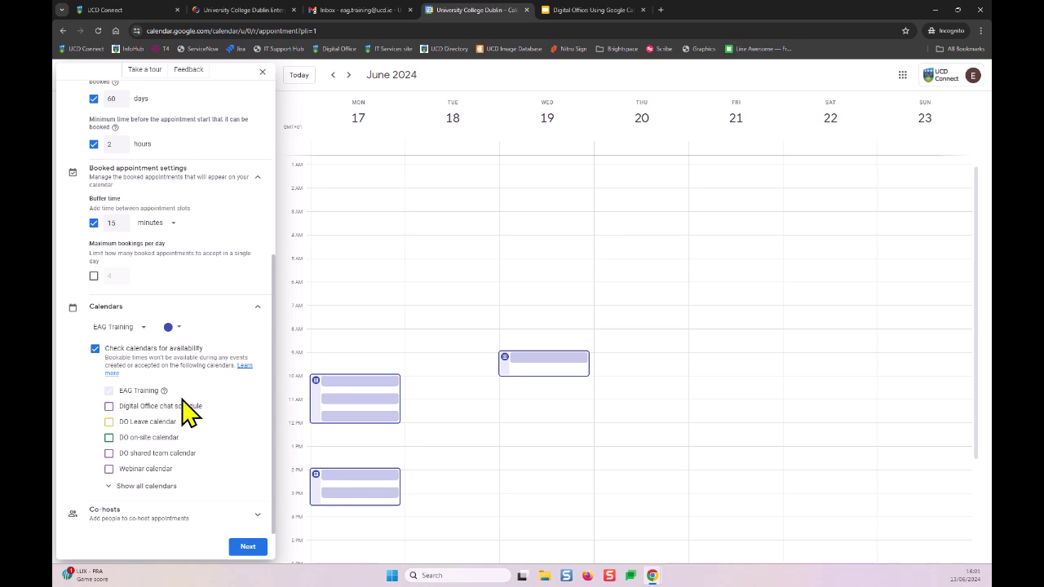
click(108, 469)
click(124, 514)
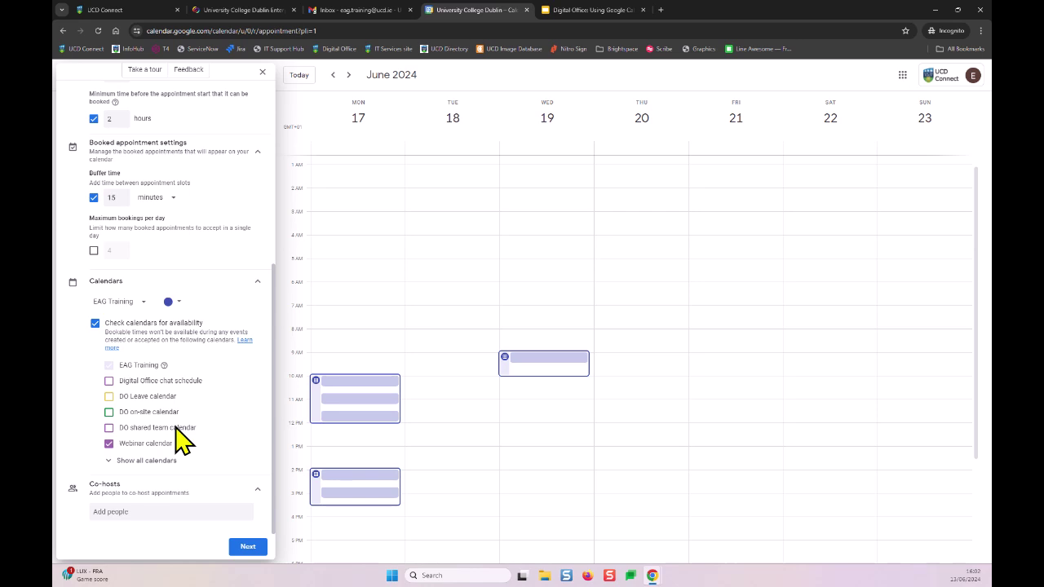
click(80, 511)
click(104, 424)
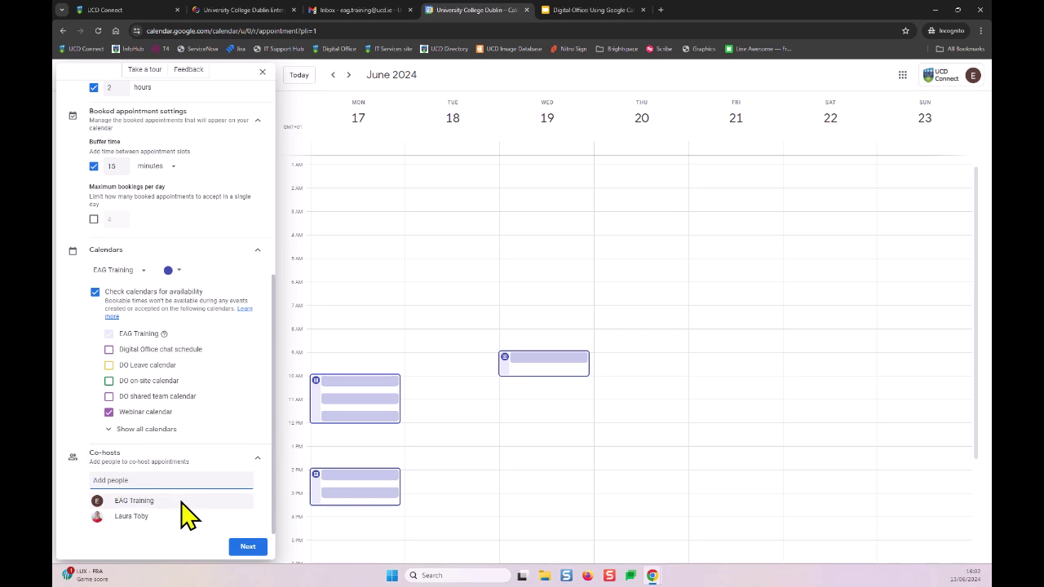
Step: Review the drop-in clinic's availability and booking settings, and continue to the booking page details
scroll(163, 449, up, 2)
scroll(181, 459, up, 4)
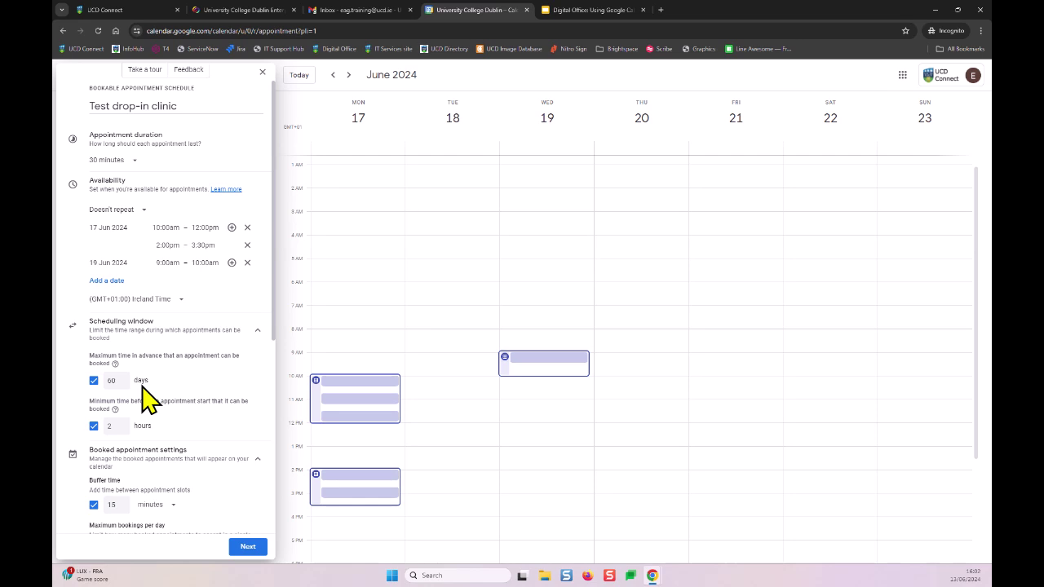
scroll(146, 399, down, 5)
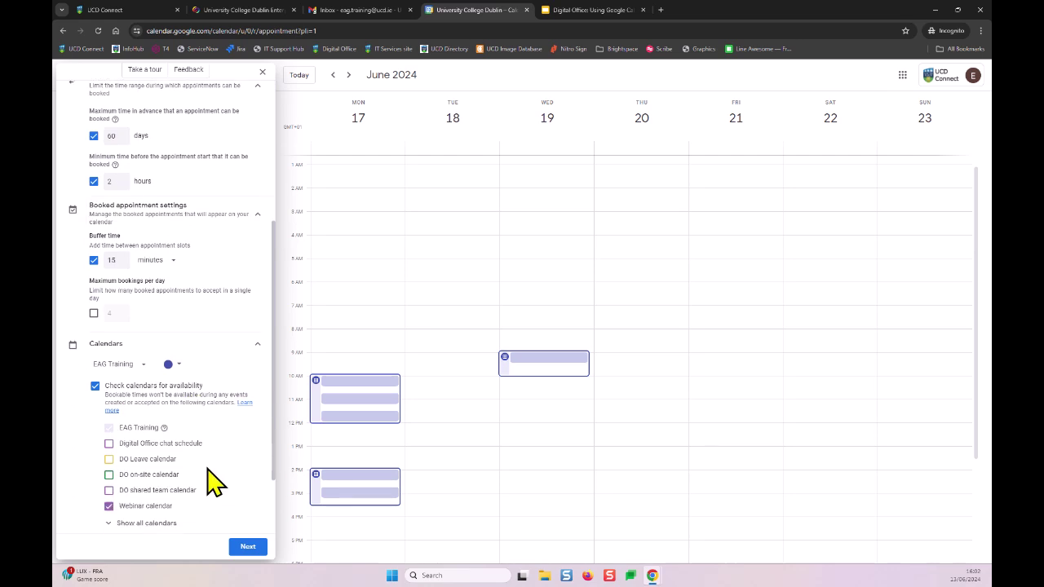
scroll(228, 530, down, 1)
click(232, 547)
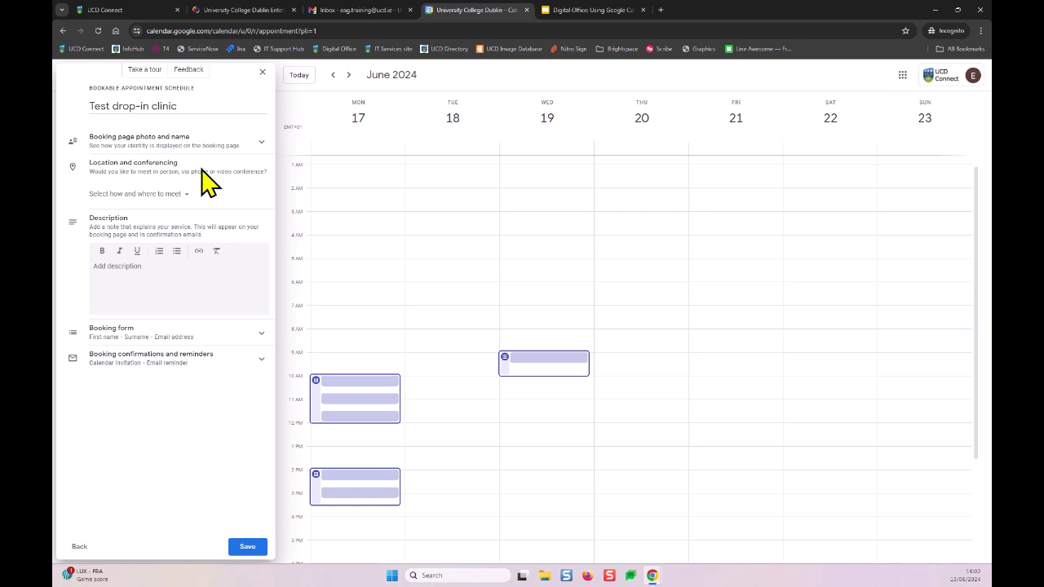
Step: Review the booking page identity and meeting location options, and enter the description "Drop-in clinic: please bring details of your inquiry with you"
click(232, 155)
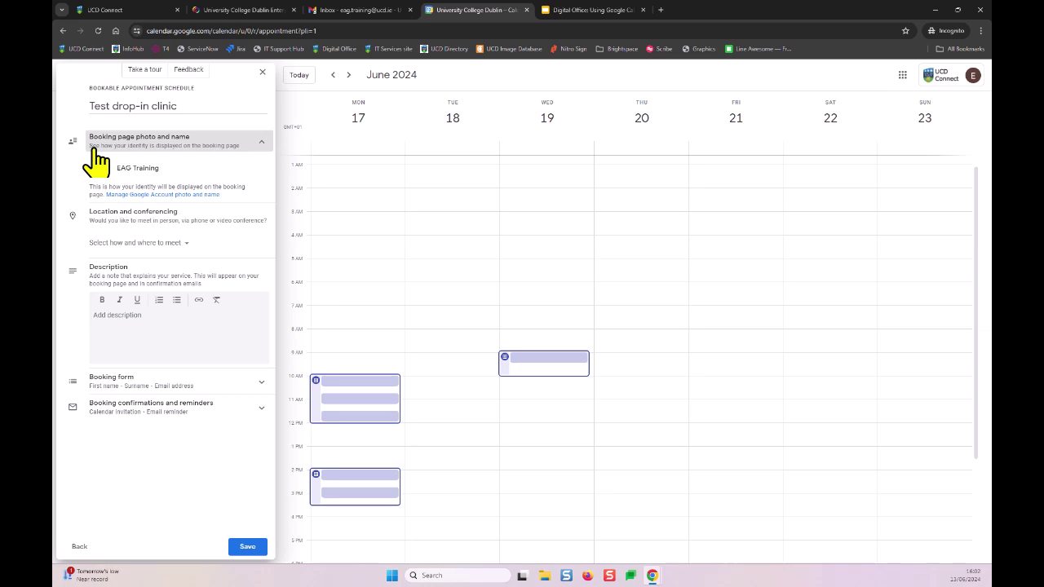
click(155, 254)
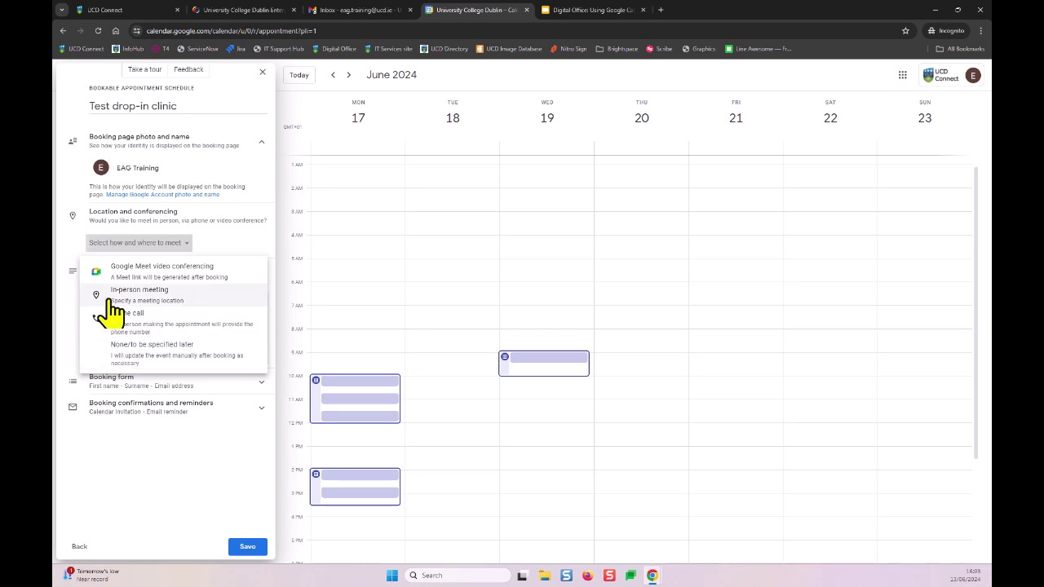
click(118, 356)
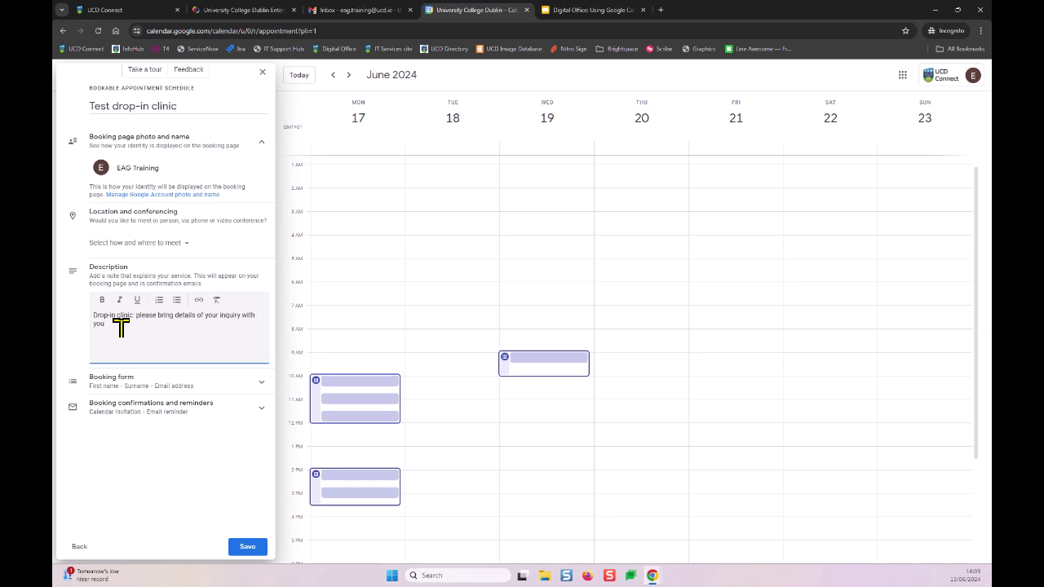
Step: Add an optional custom item named "Student number" to the clinic's booking form
click(259, 385)
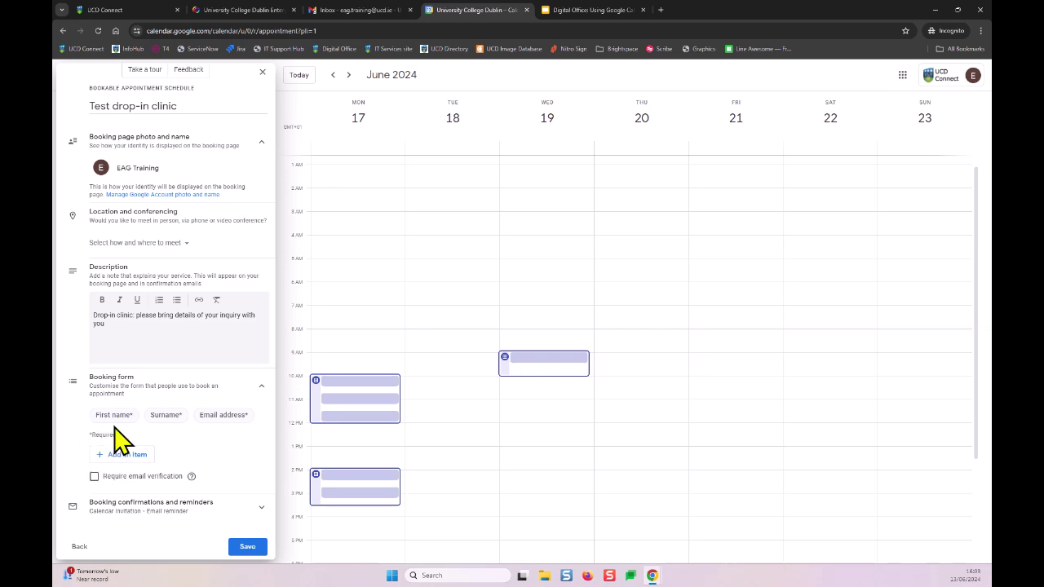
click(89, 454)
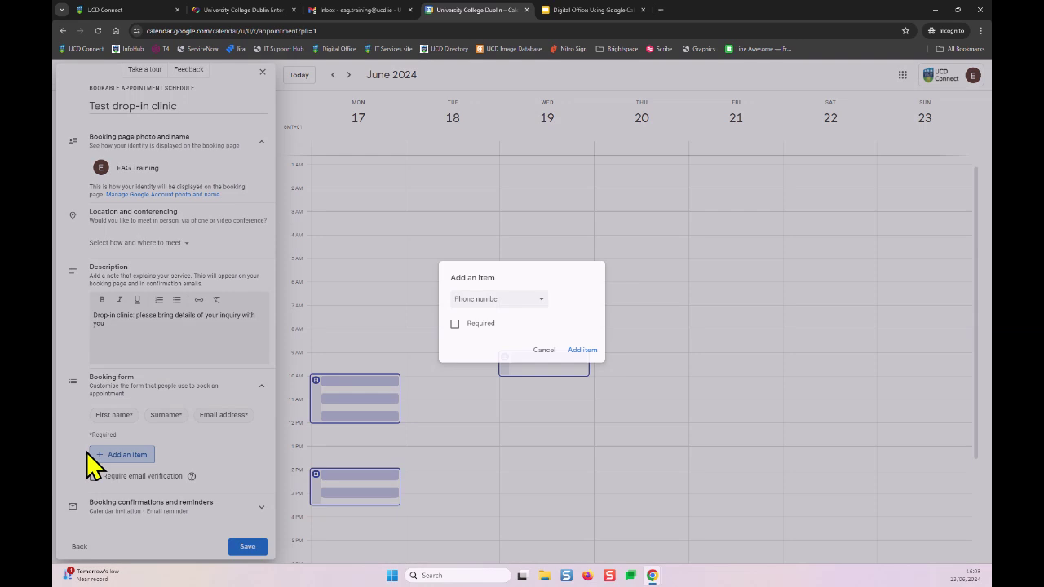
click(534, 302)
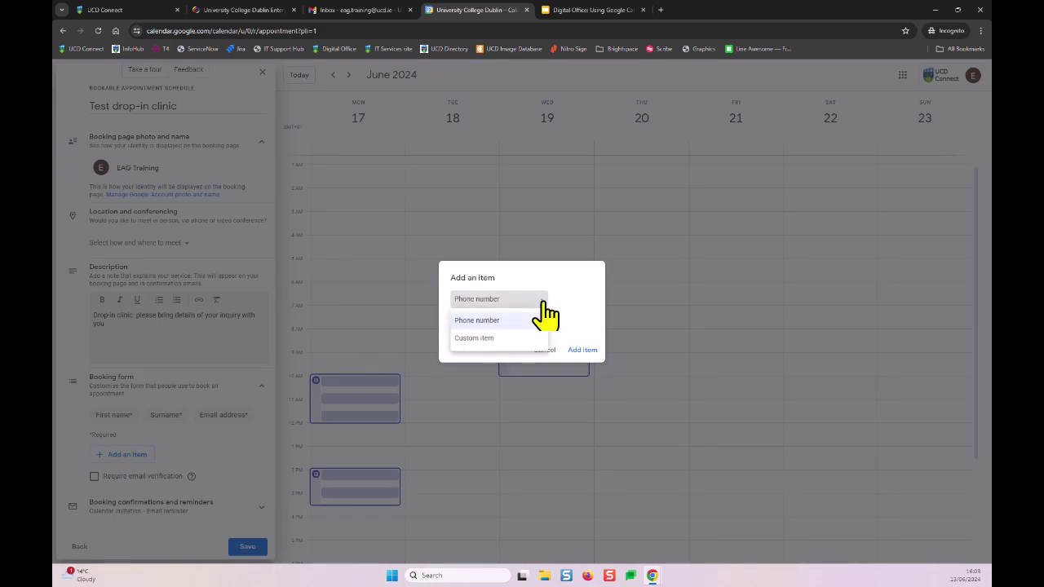
click(501, 339)
click(487, 313)
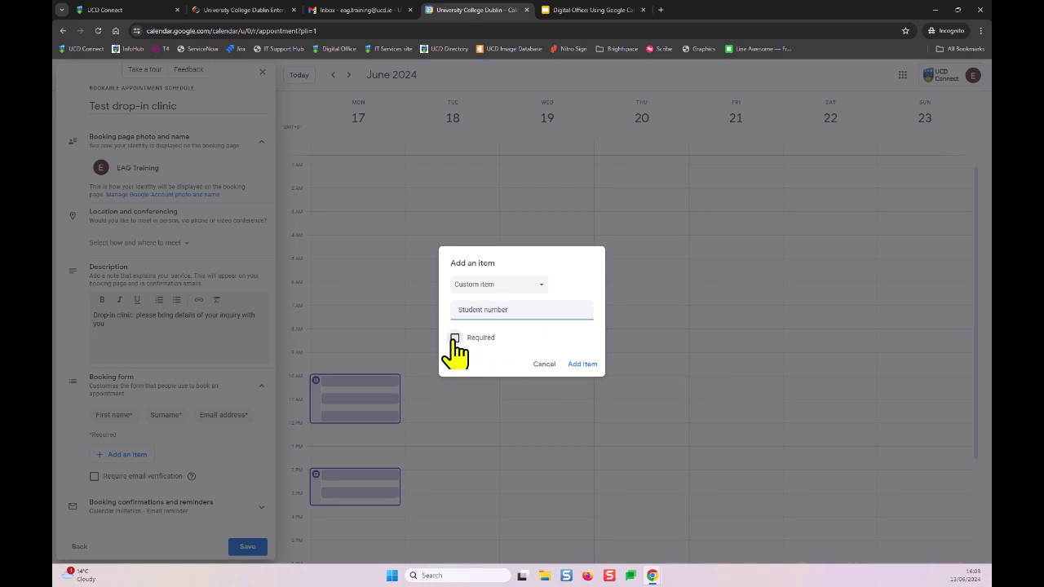
click(582, 364)
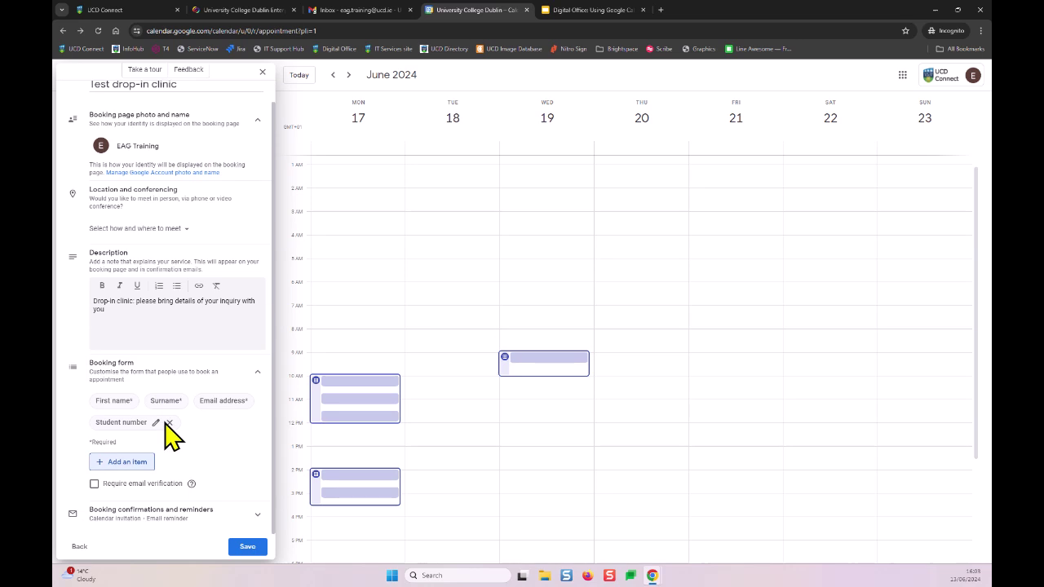
Step: Set the booking email reminder to 1 hour before the appointment and save the drop-in clinic schedule
click(163, 512)
scroll(200, 404, down, 2)
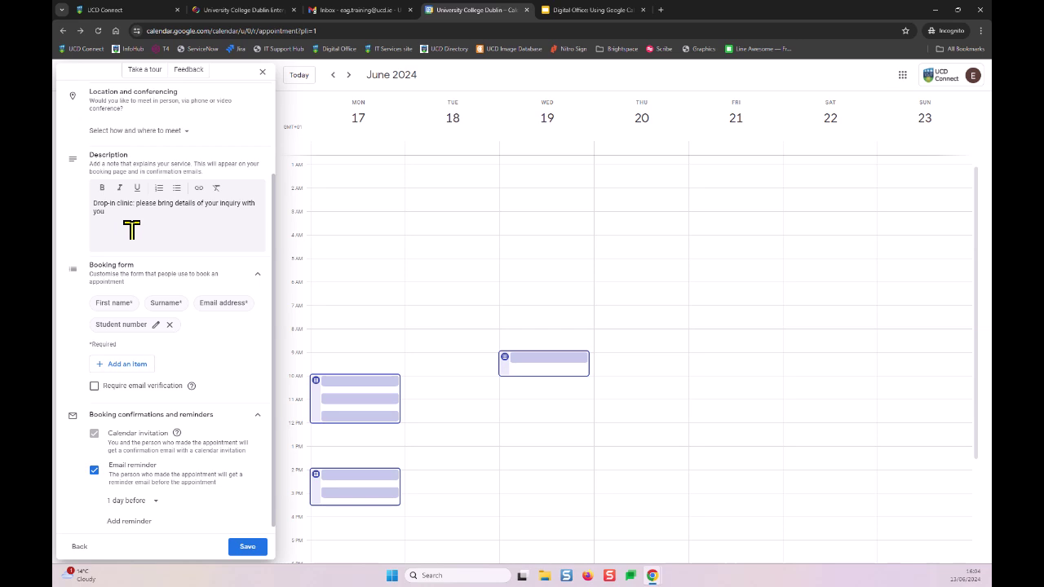
scroll(174, 473, down, 1)
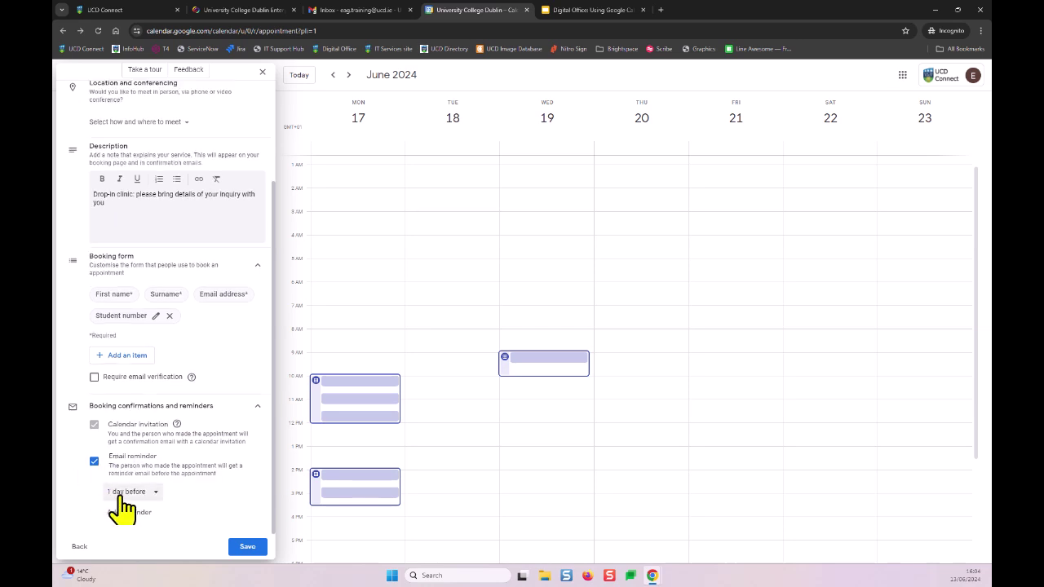
click(122, 493)
click(112, 436)
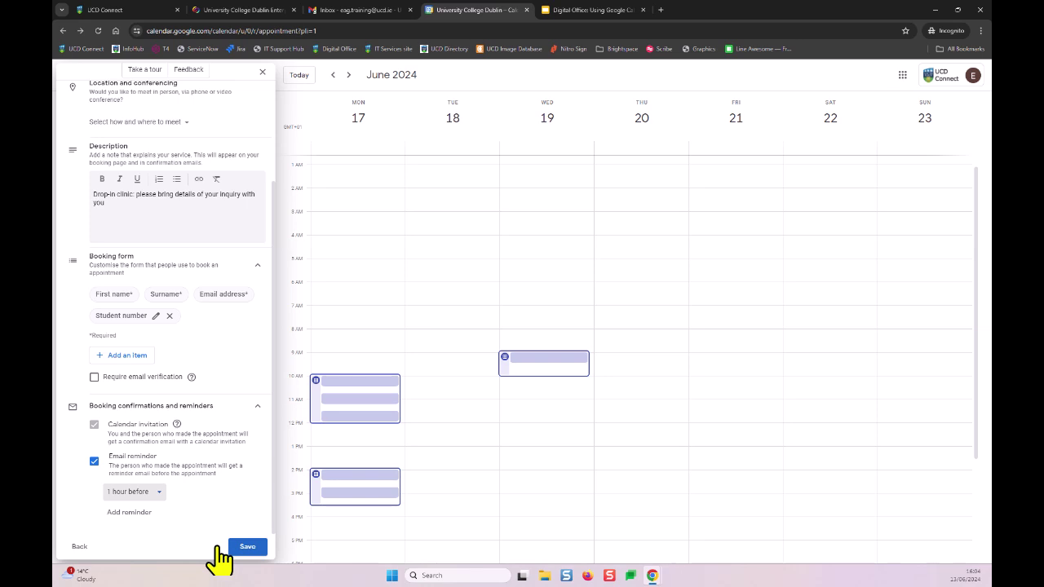
click(228, 547)
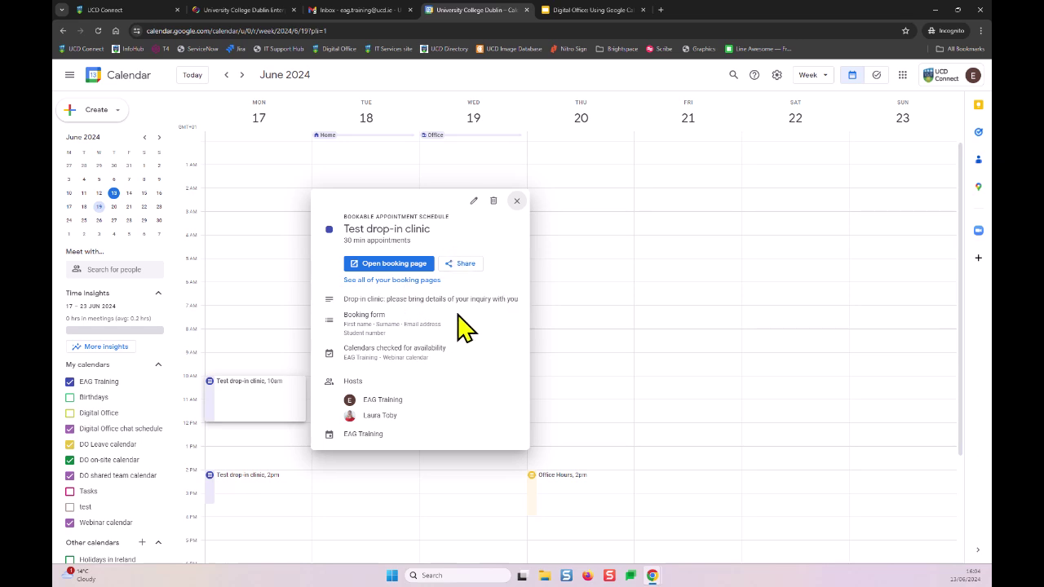
Step: Review the link-sharing options for the Test drop-in clinic booking page, including the choice of single booking page
click(459, 269)
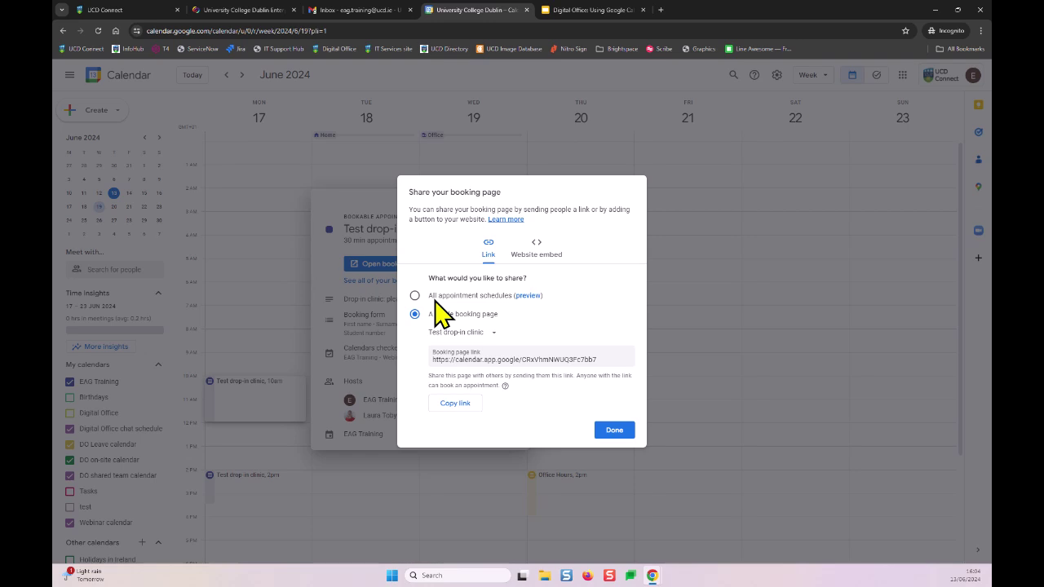
click(497, 333)
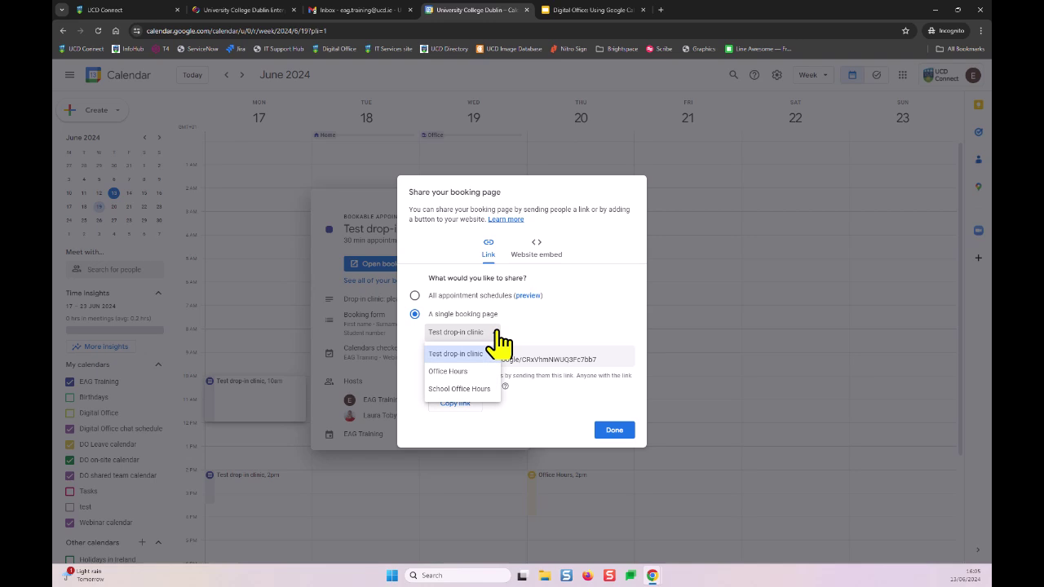
click(579, 308)
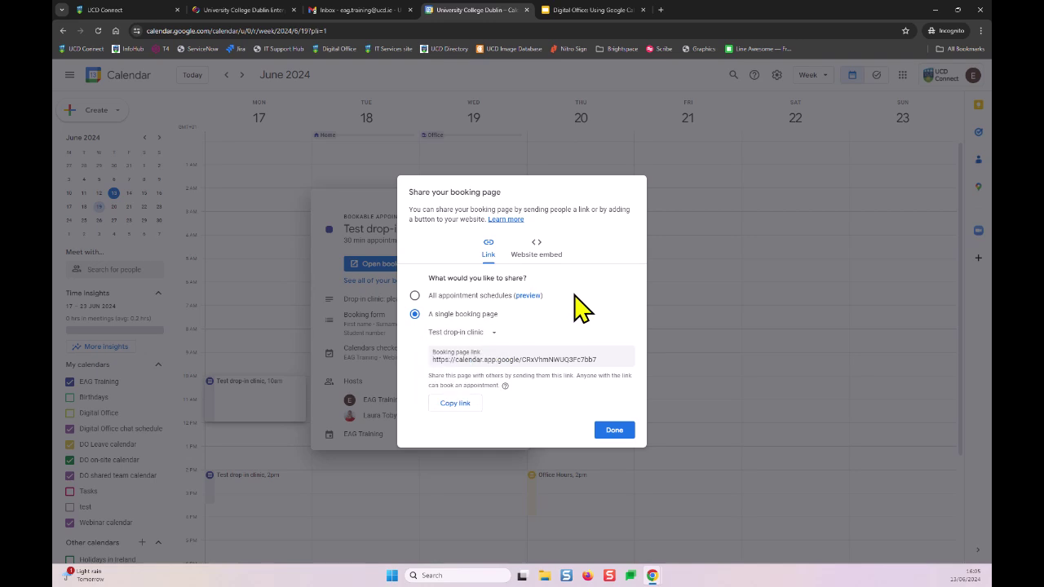
click(494, 332)
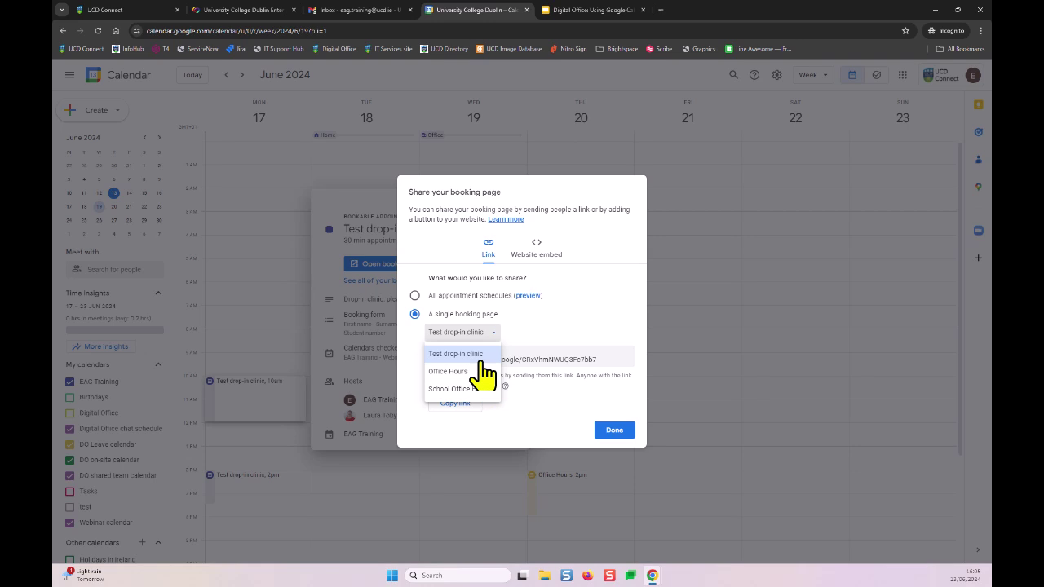
click(580, 304)
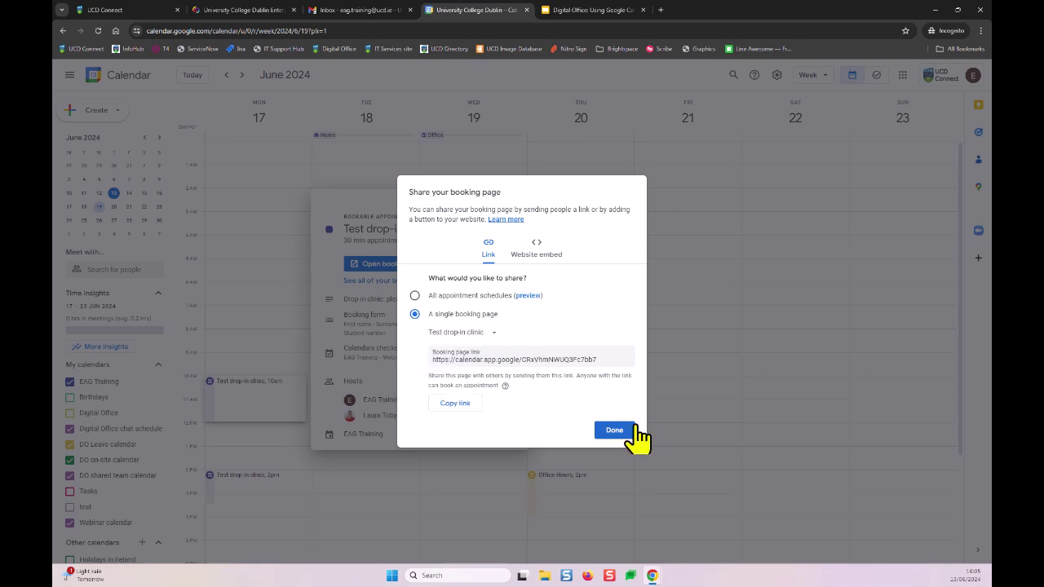
click(615, 430)
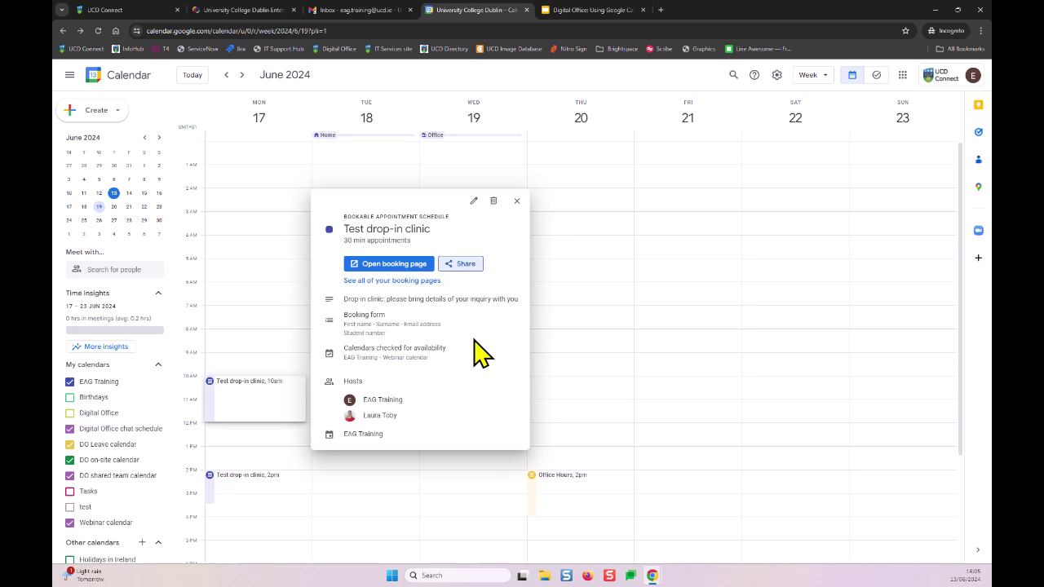
Step: Open the clinic's booking page, examine its details and the booking form for Monday 17 June at 10:00am, and close it without booking
click(366, 269)
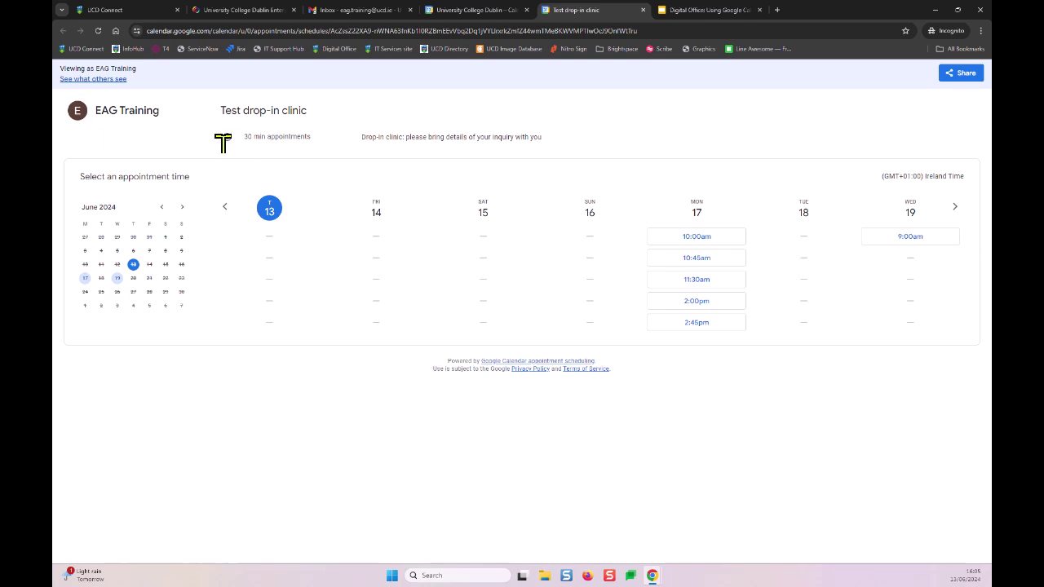
drag(222, 142, 288, 140)
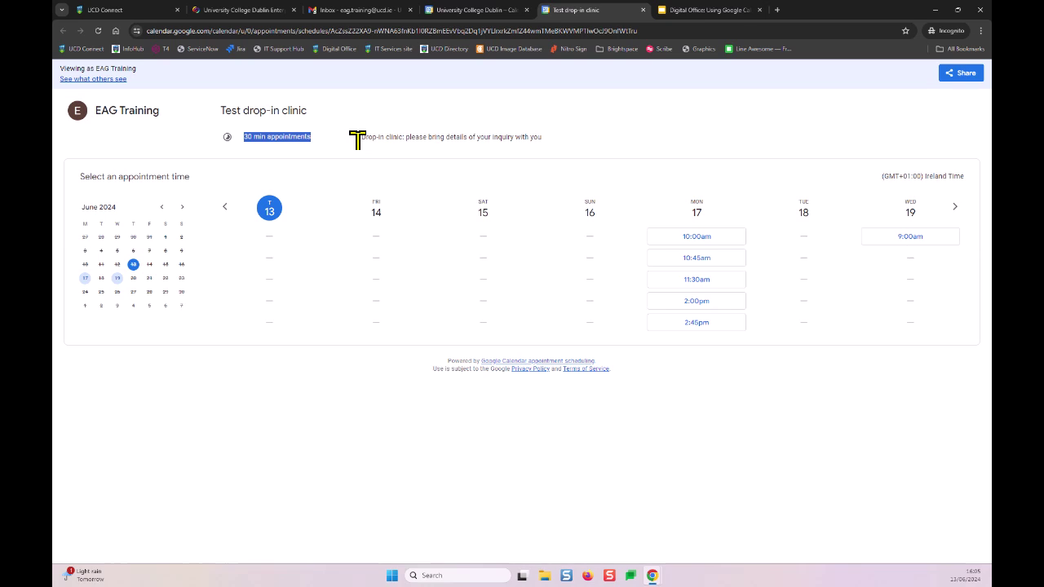
drag(357, 139, 575, 147)
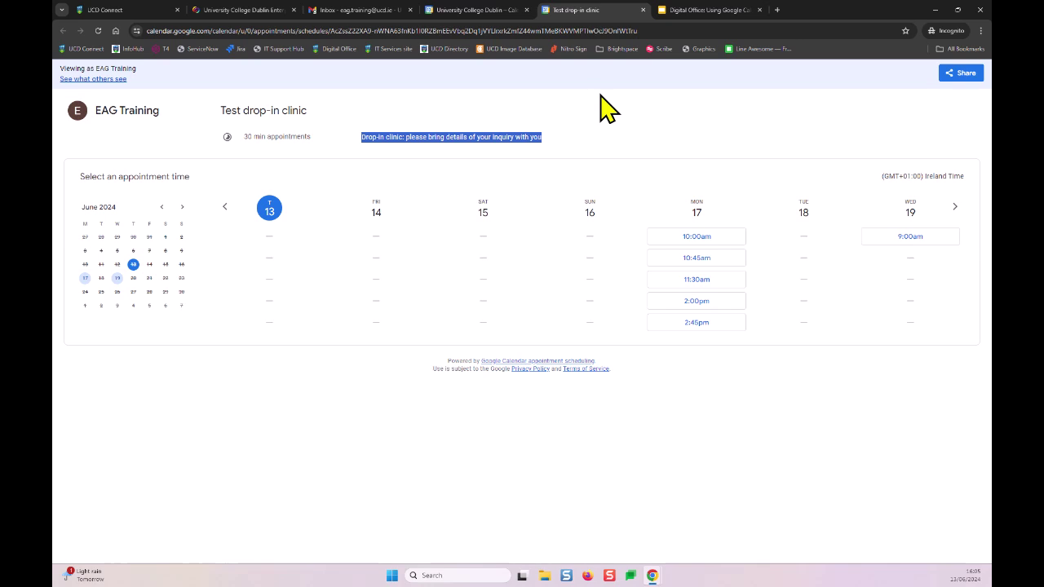
click(735, 236)
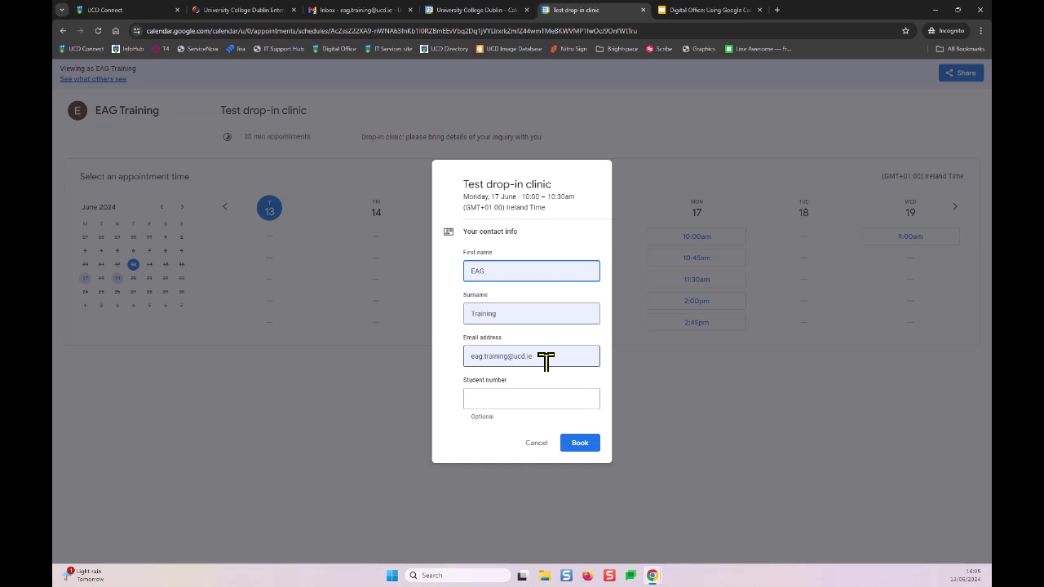
click(540, 400)
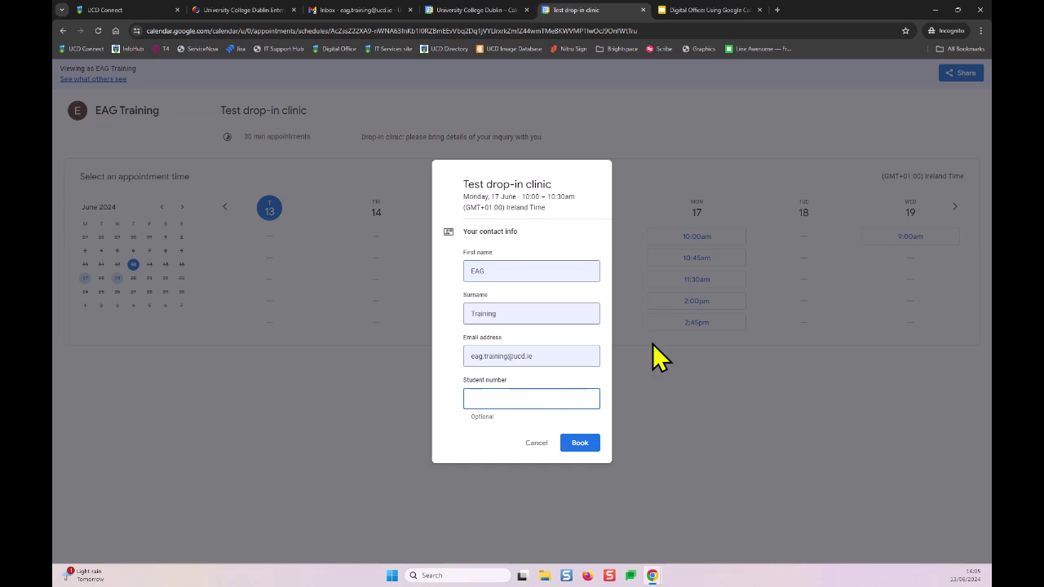
click(540, 444)
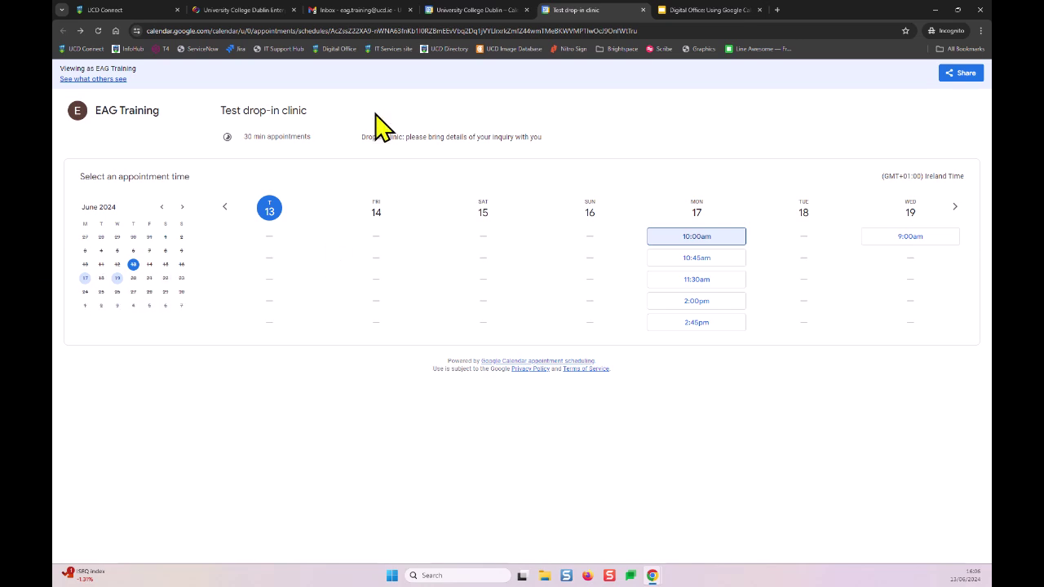
click(642, 9)
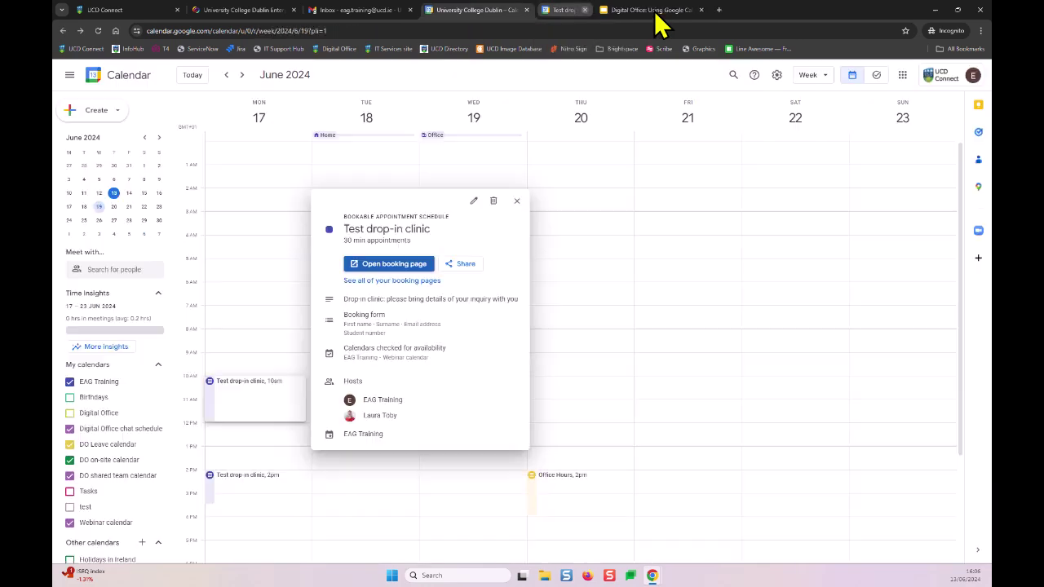
Step: Close the drop-in clinic's details and view where a new appointment schedule can be created
click(516, 202)
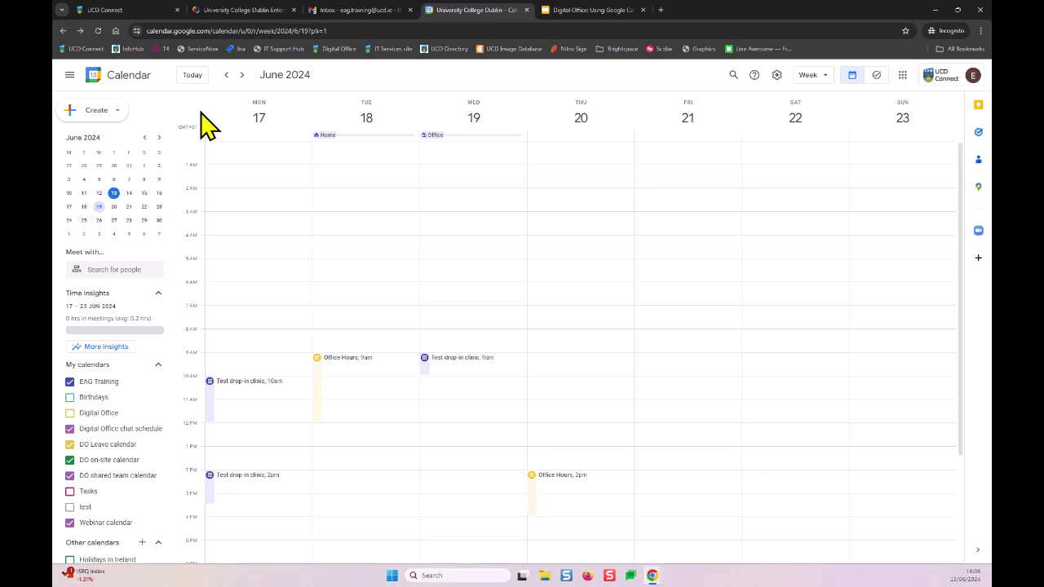
click(81, 114)
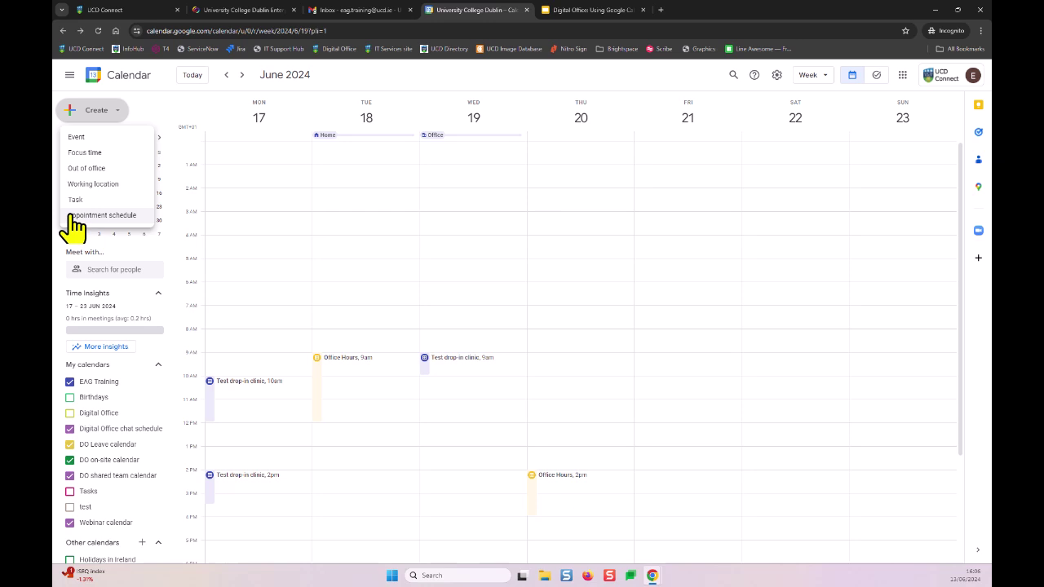
click(134, 110)
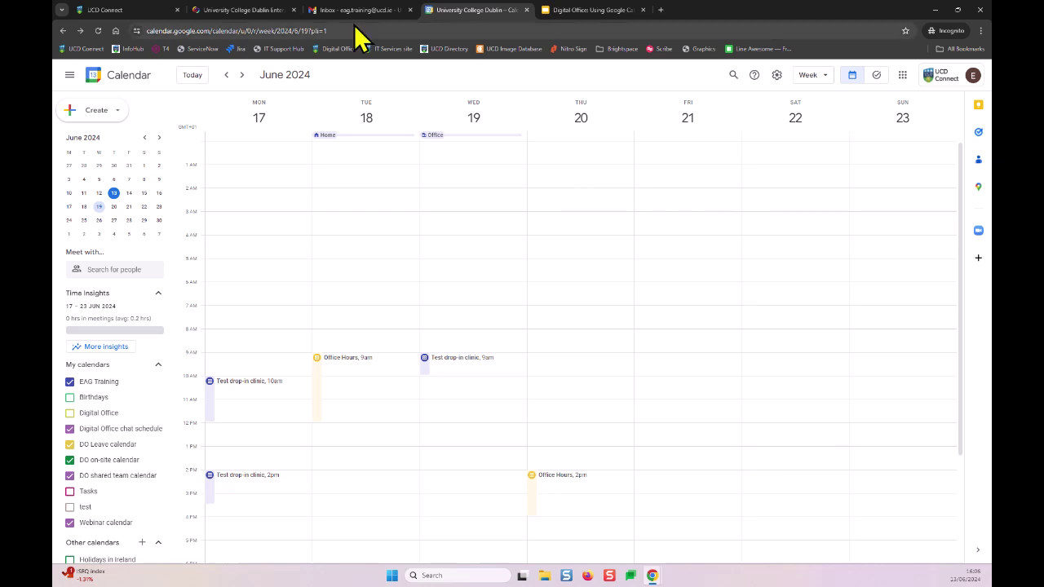
Step: Switch to Gmail, start a new message that offers times you're free, and set the meeting duration to 30 minutes
mouse_move(341, 15)
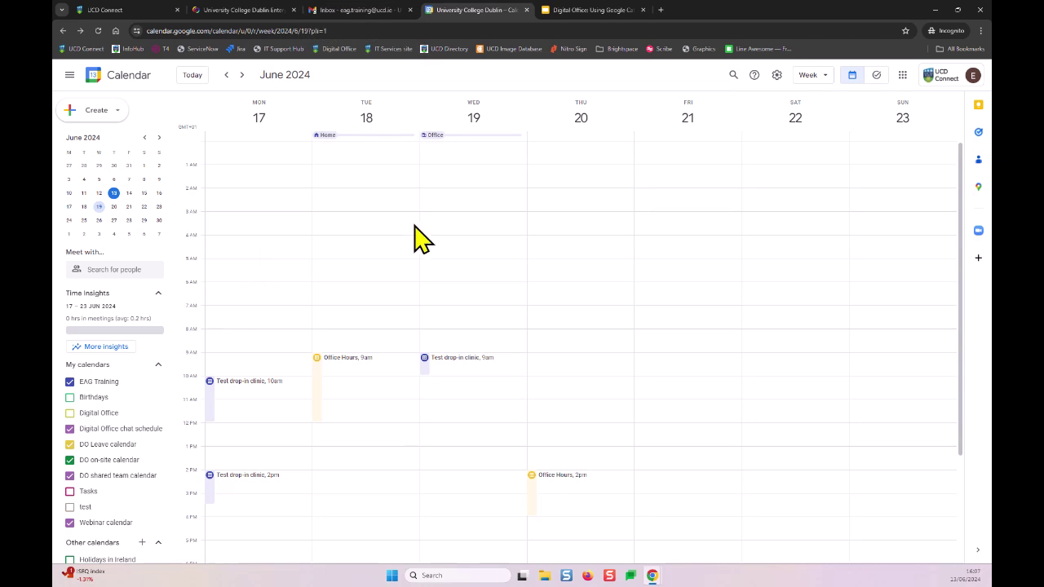
click(331, 20)
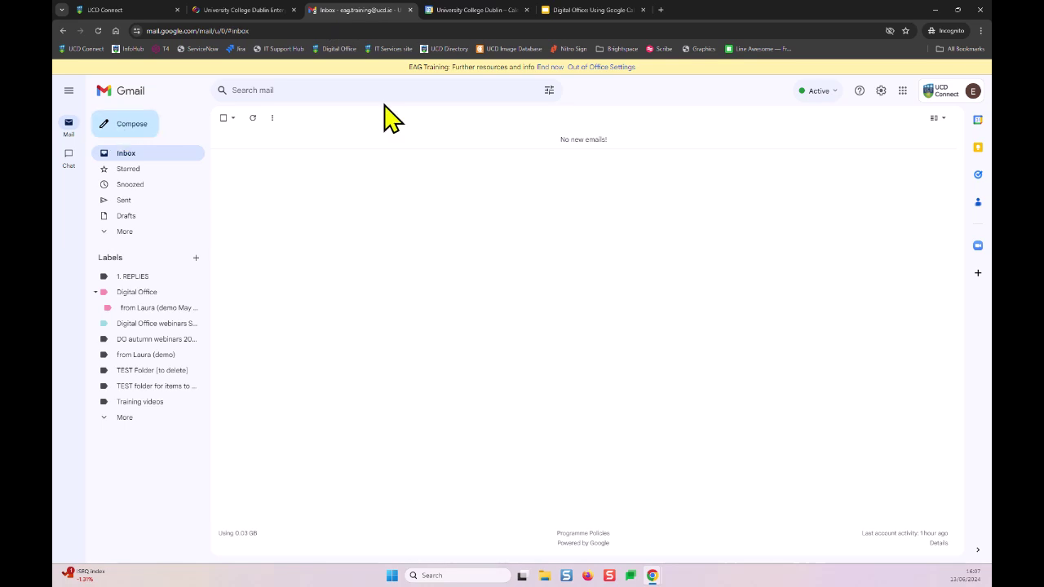
click(94, 132)
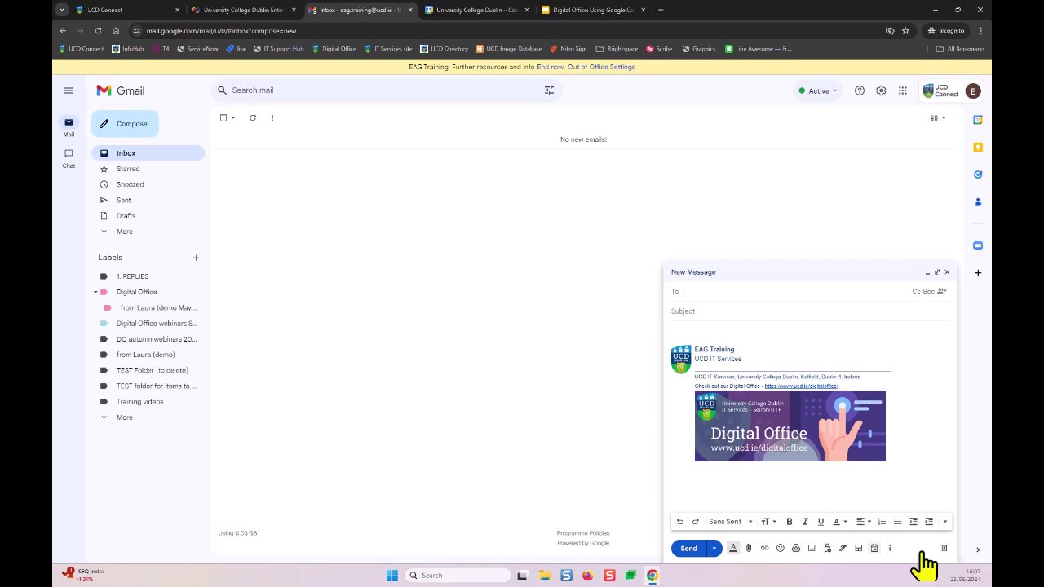
click(873, 548)
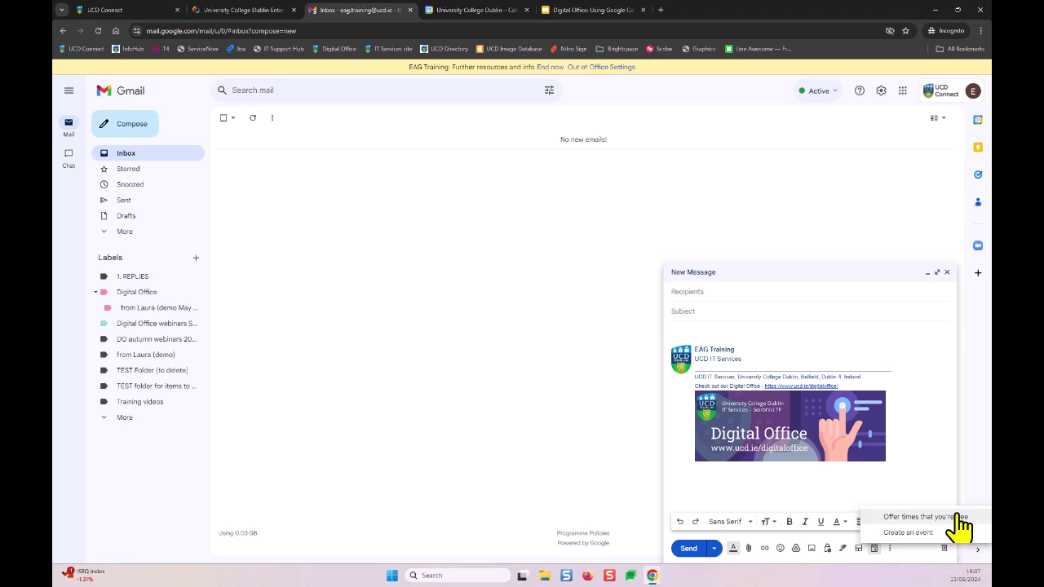
click(922, 517)
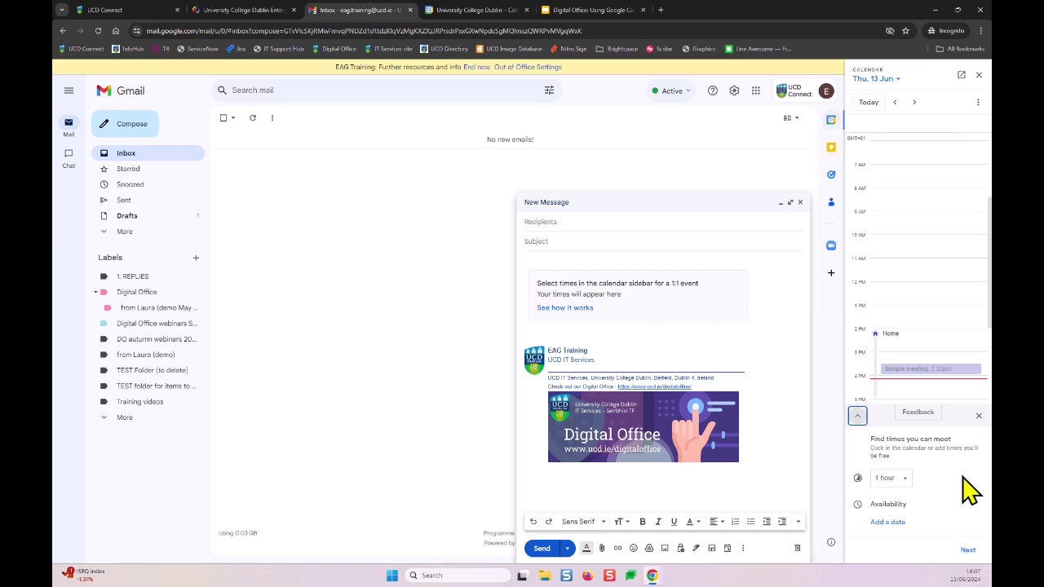
click(891, 478)
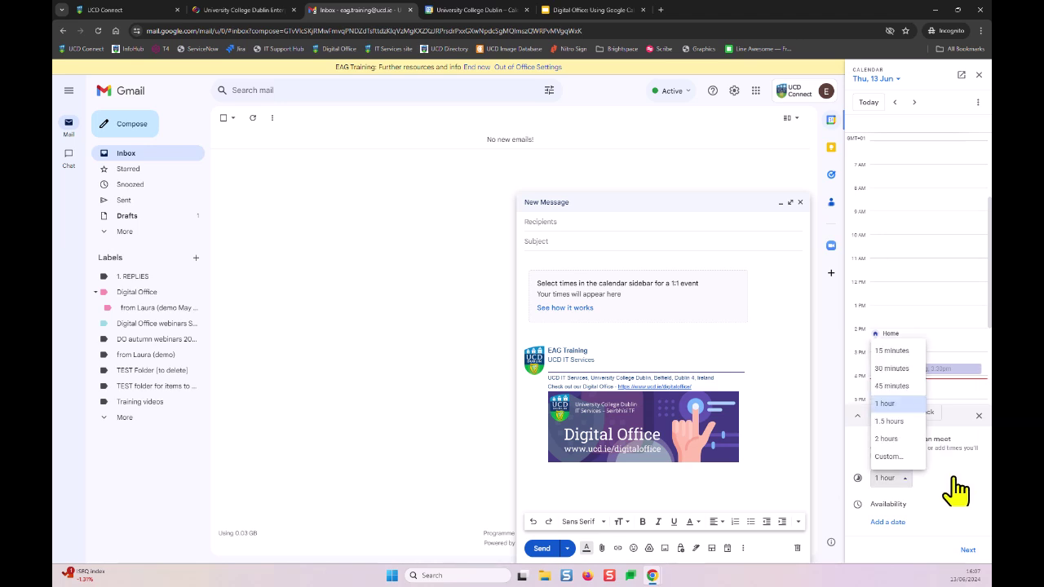
click(937, 367)
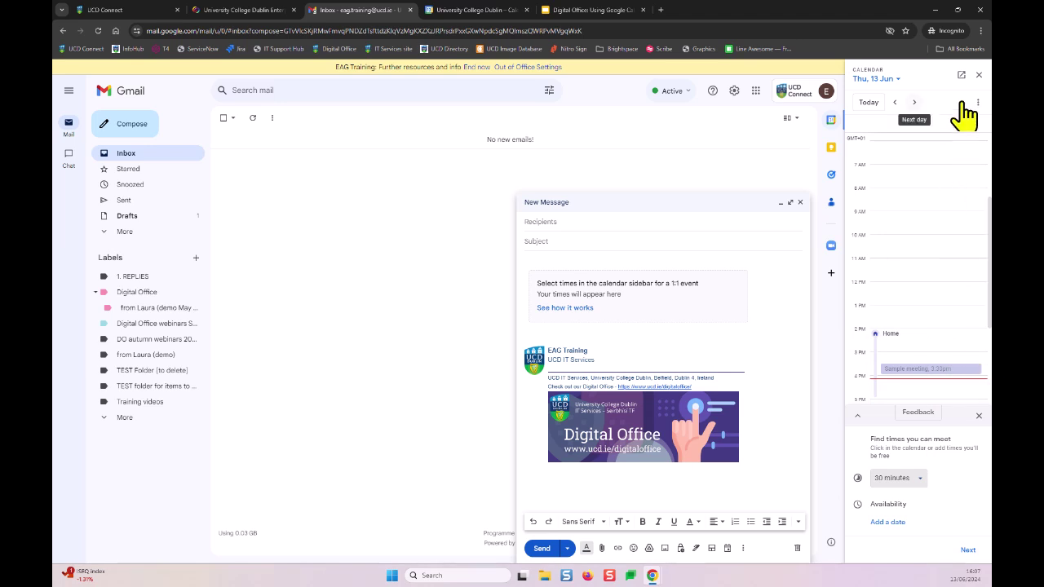
Step: Offer availability on Monday 17 June from 9:00am to 12:00pm
click(913, 102)
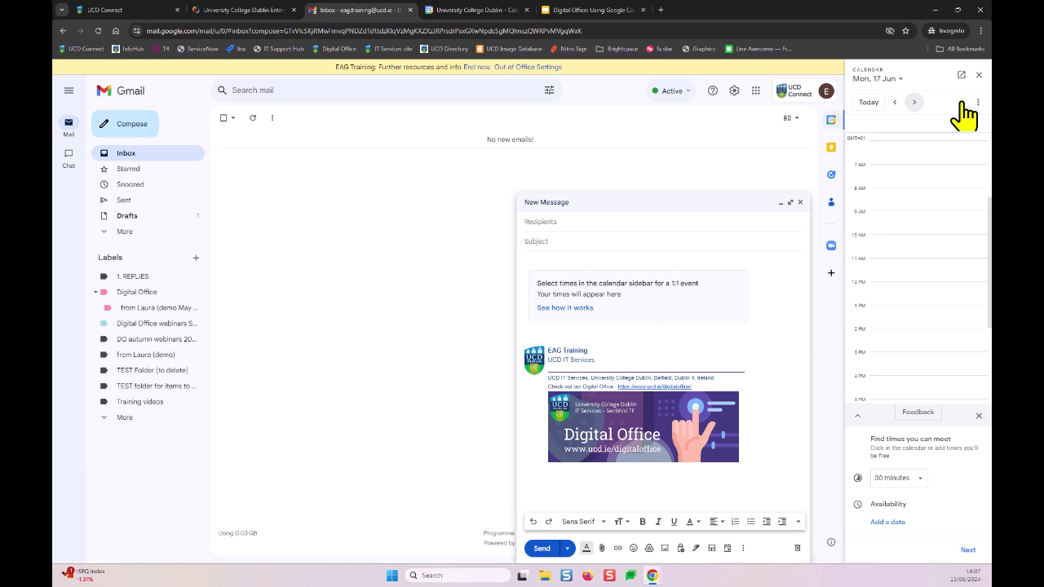
click(940, 229)
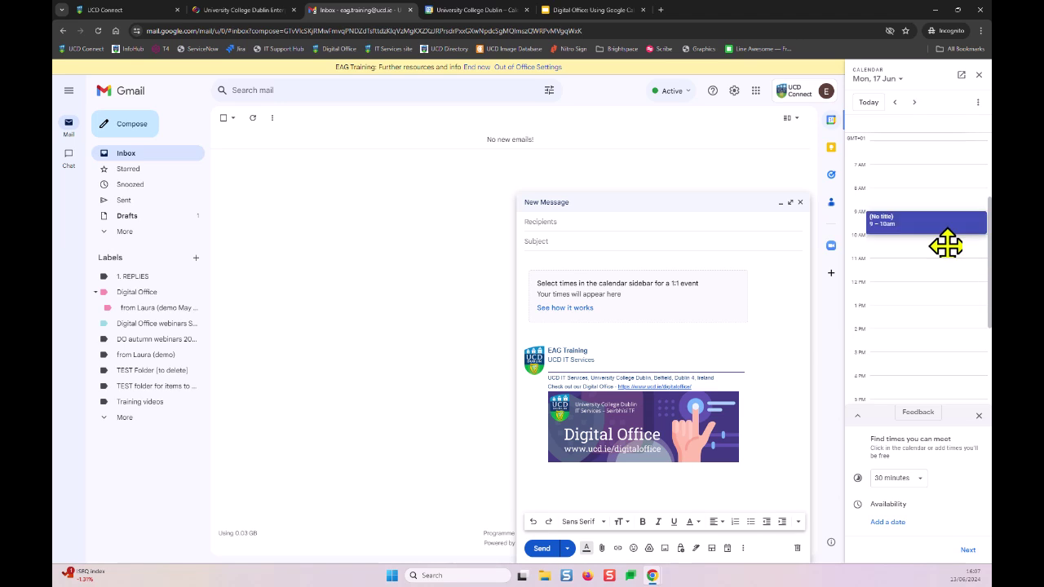
drag(946, 245, 966, 281)
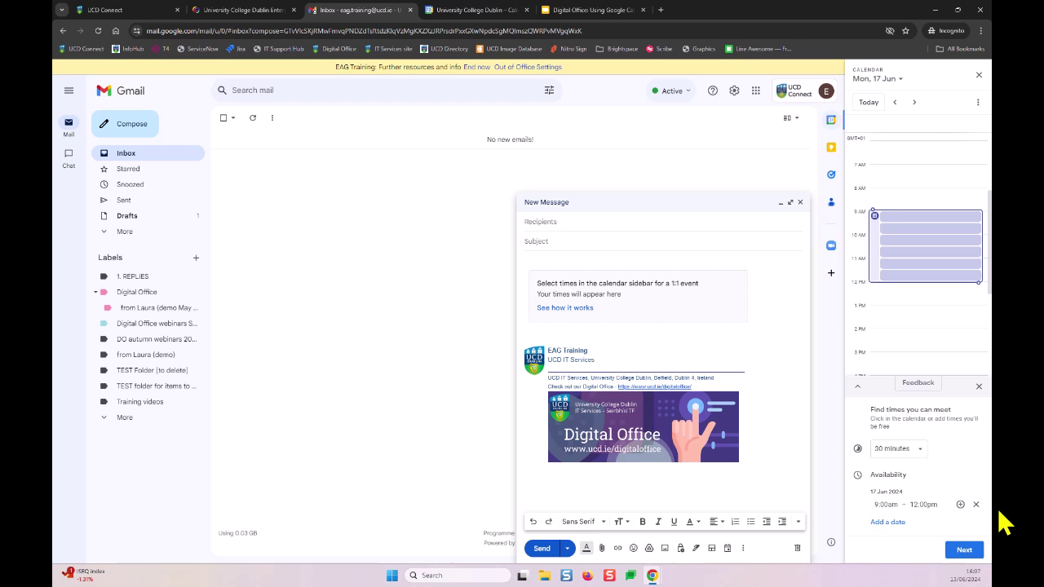
Step: Add a second availability period on 17 June from 2:00pm to 3:00pm
click(959, 503)
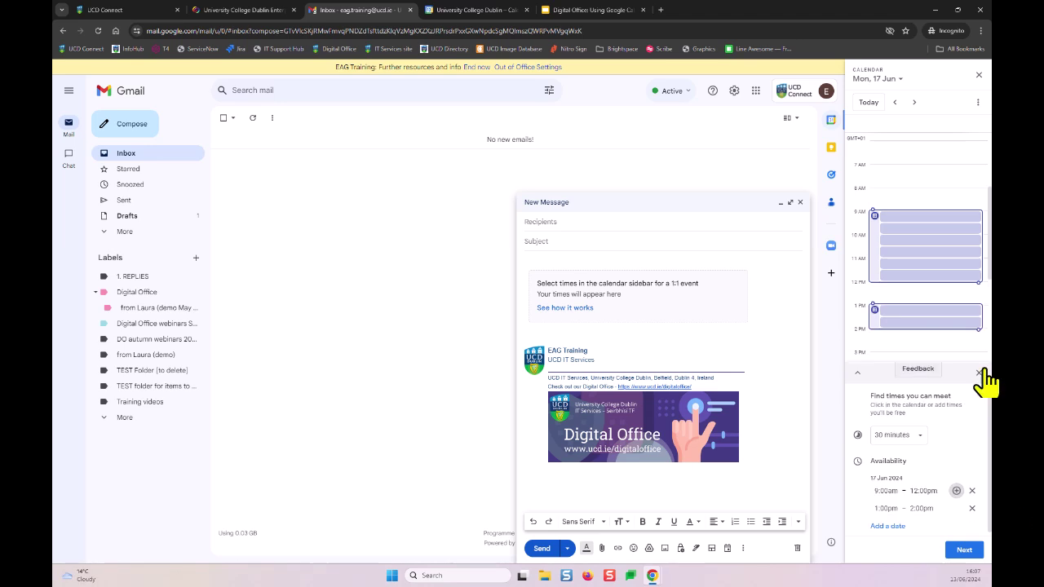
click(940, 511)
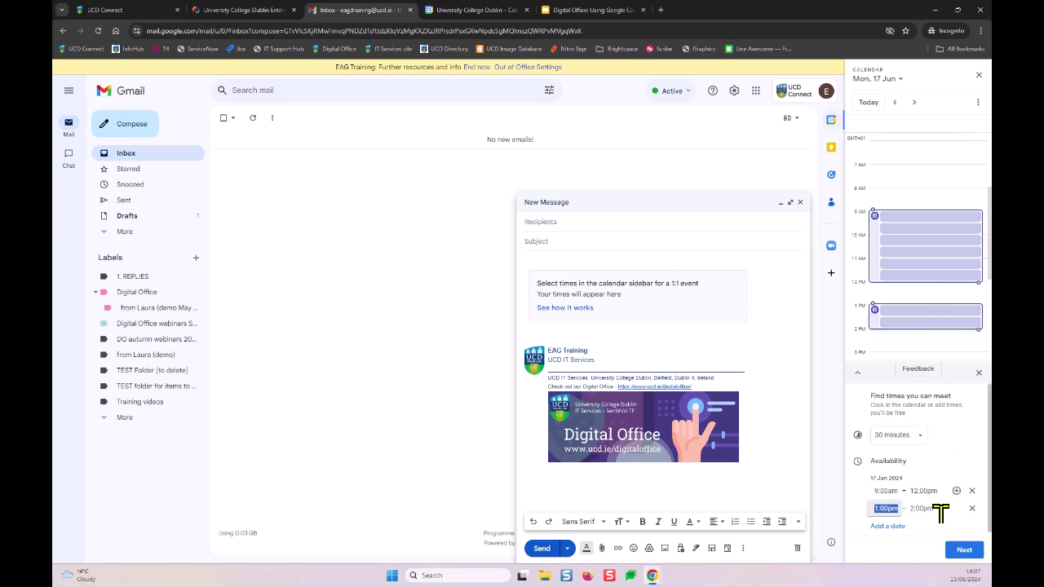
click(955, 489)
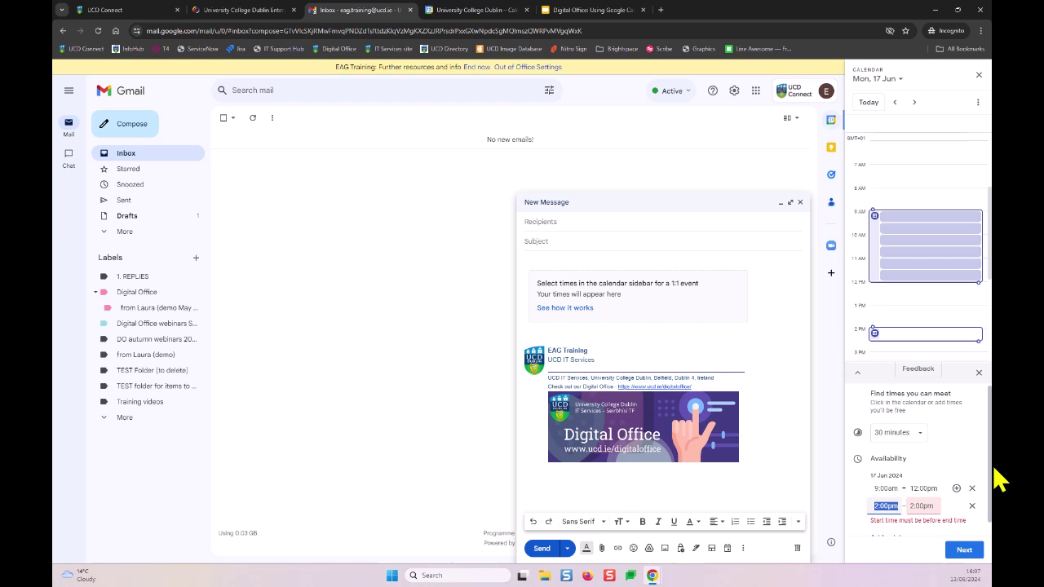
key(Tab)
click(985, 450)
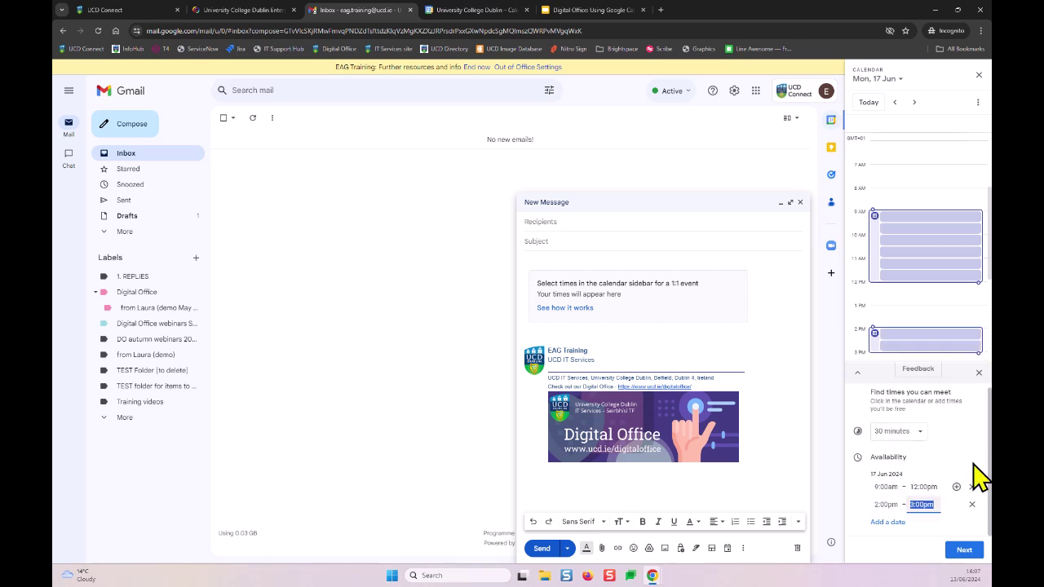
Step: Add 18 June from 9:00am to 10:00am to the offered availability and continue to the event details
click(901, 522)
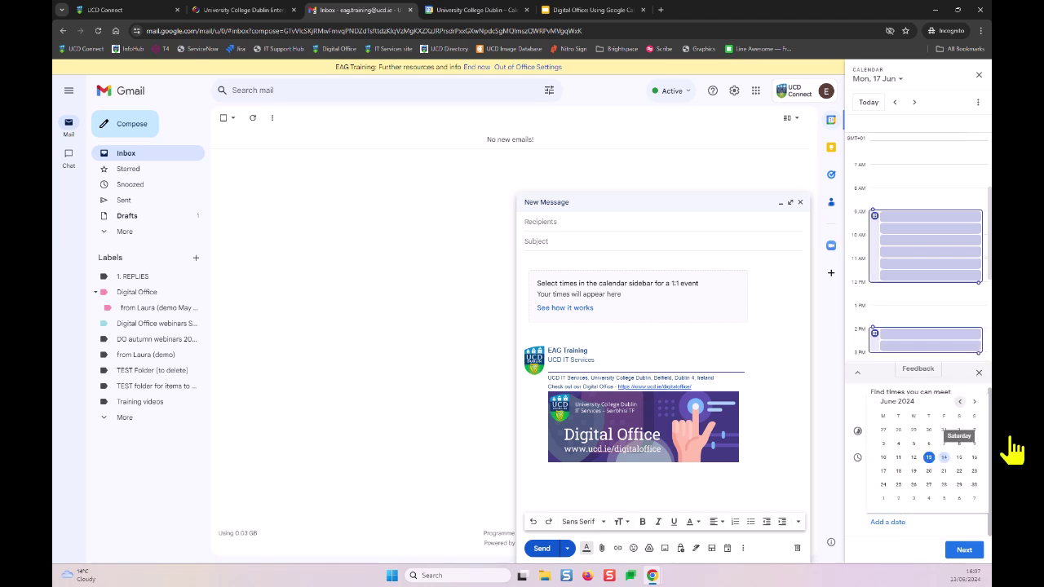
click(946, 477)
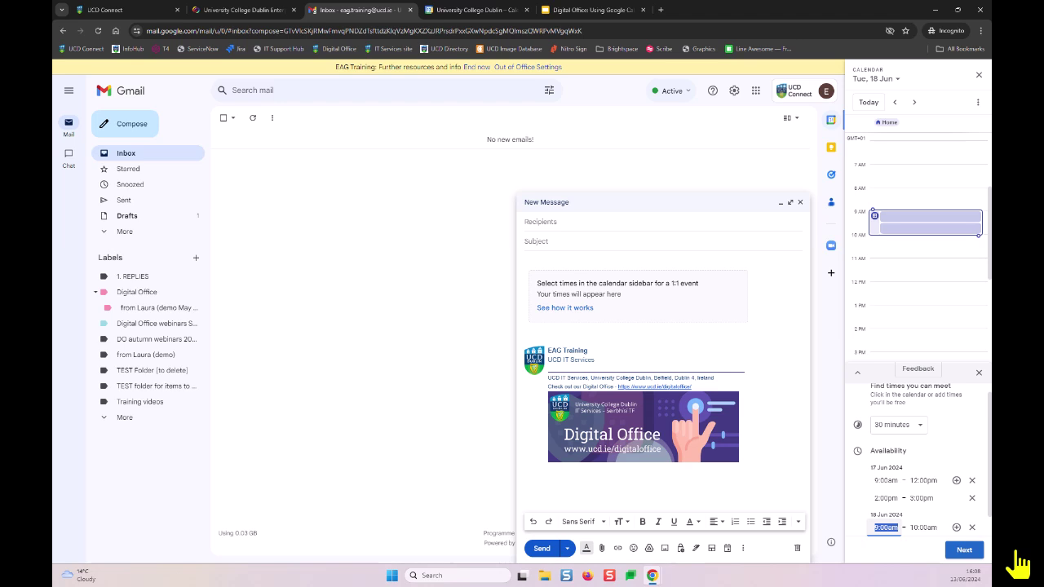
key(Return)
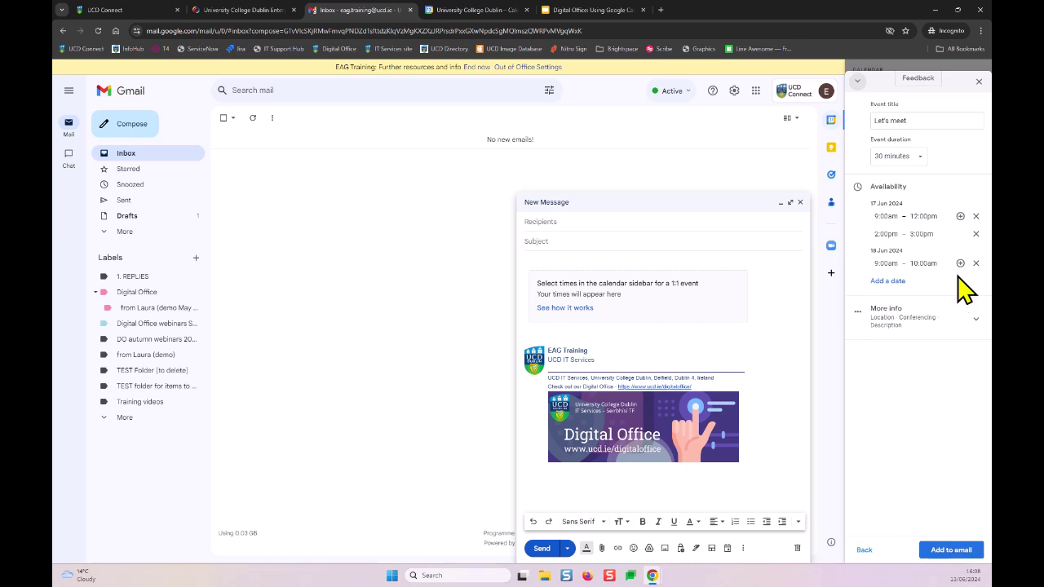
Step: Title the event "Sample meeting re project X" and review its location and conferencing options without choosing one
click(965, 124)
triple_click(965, 124)
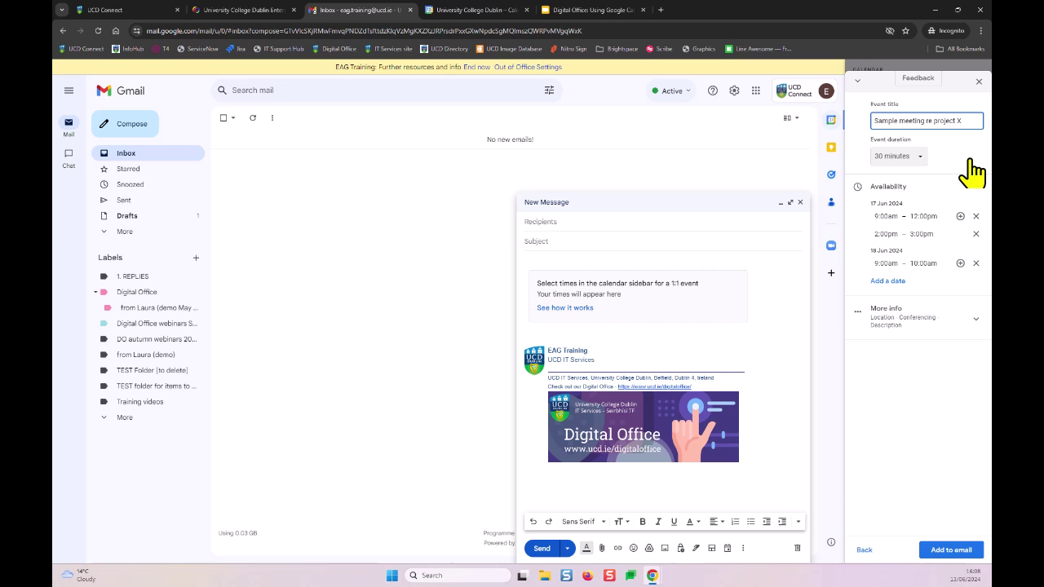
click(971, 163)
click(973, 173)
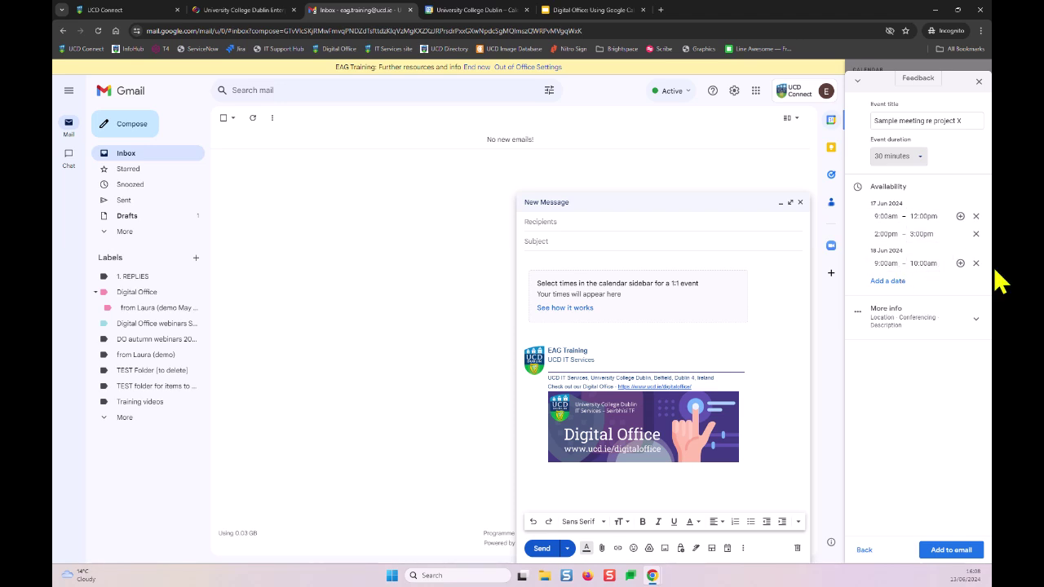
click(1030, 327)
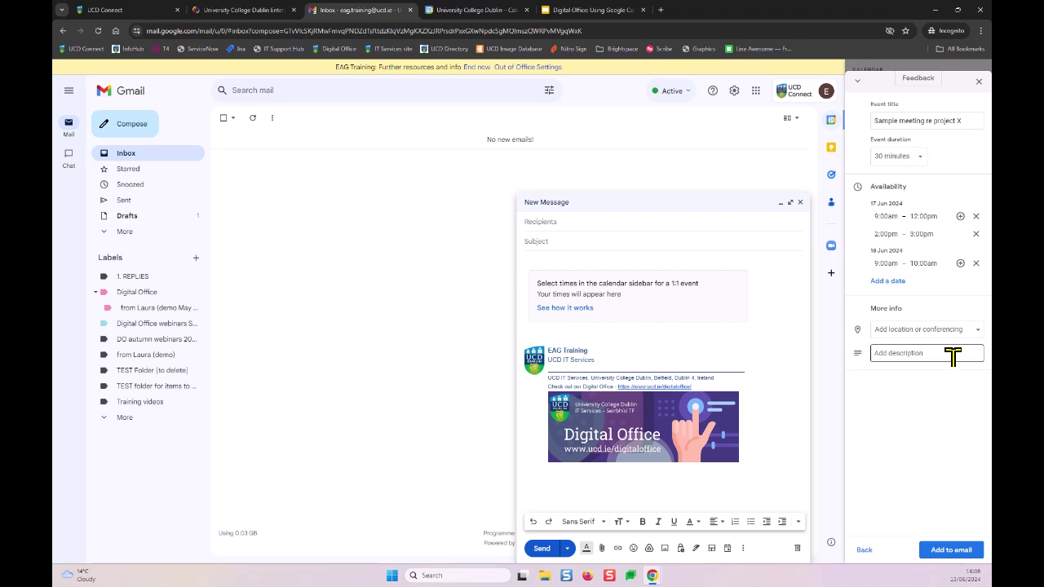
click(1015, 342)
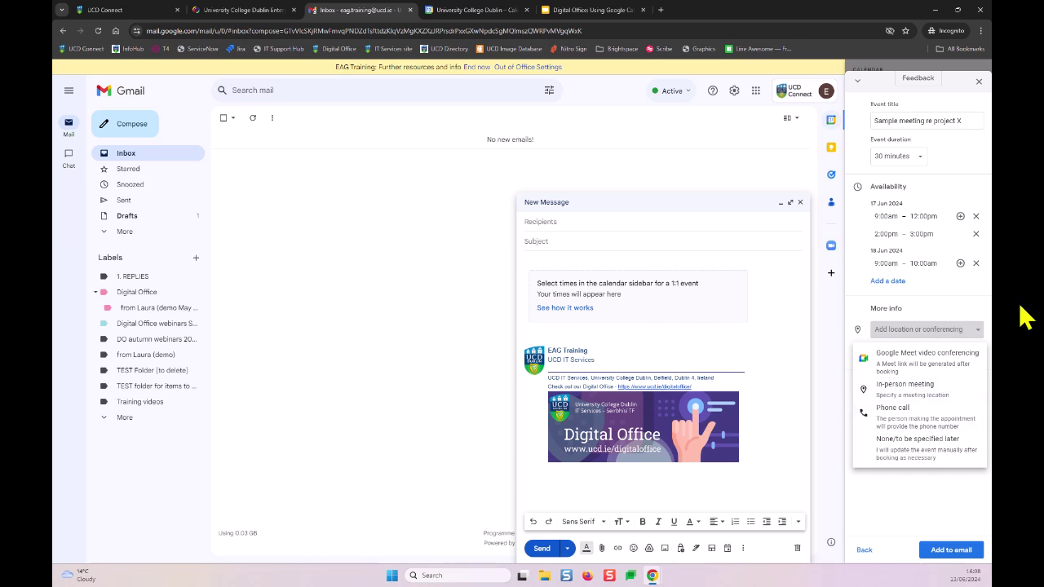
click(1008, 326)
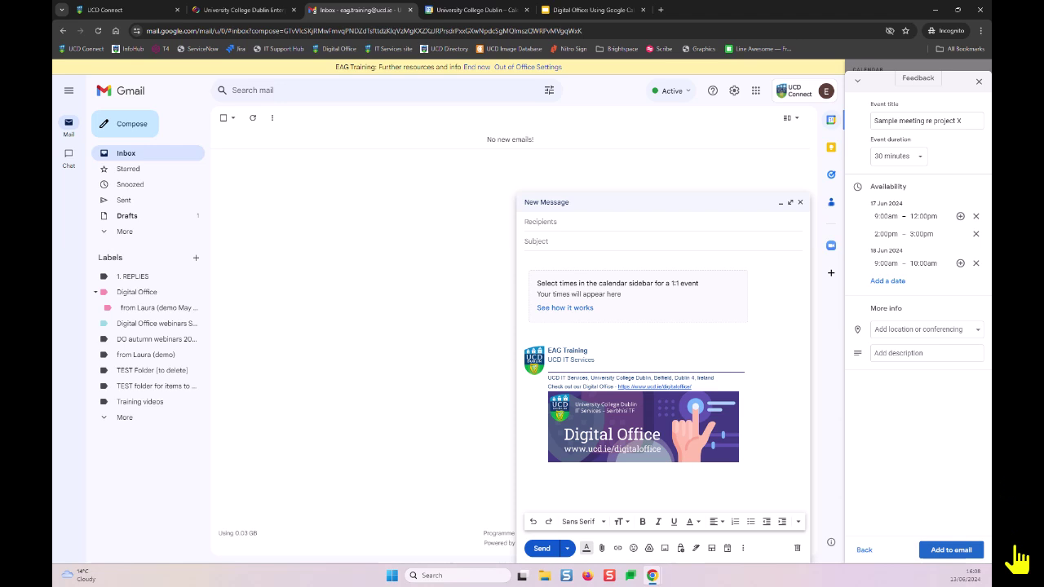
Step: Add the proposed times to the email with subject "Suhggested meeting slots" and message "Hi , will one of these times work for you? Just click the button."
click(951, 549)
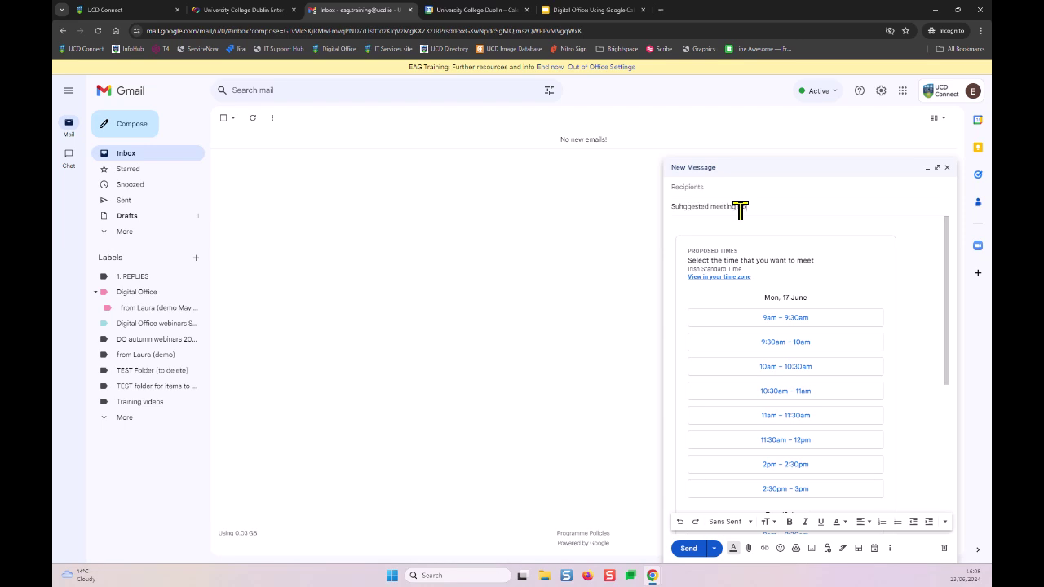
click(715, 229)
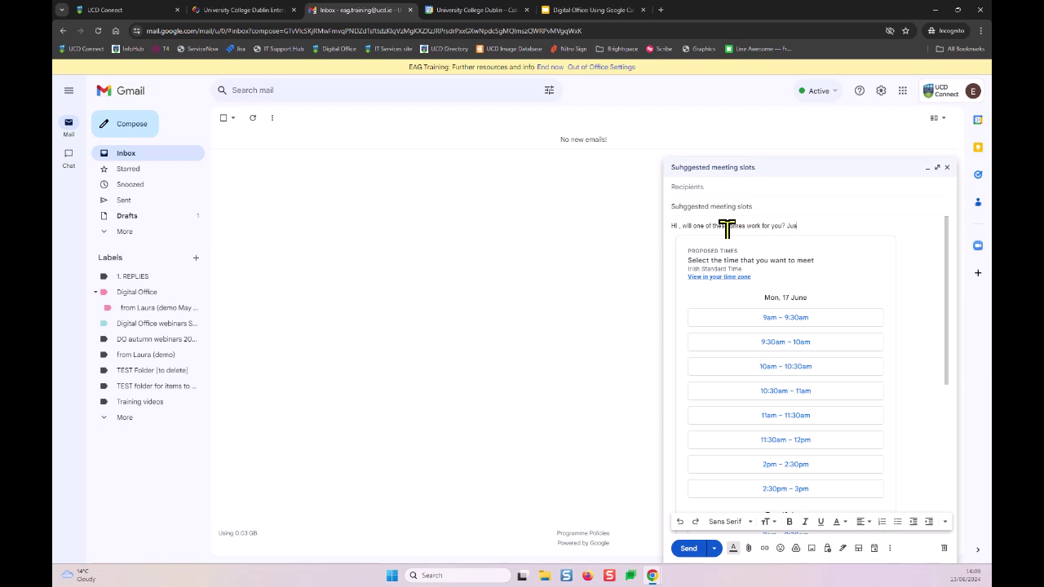
text(e button.)
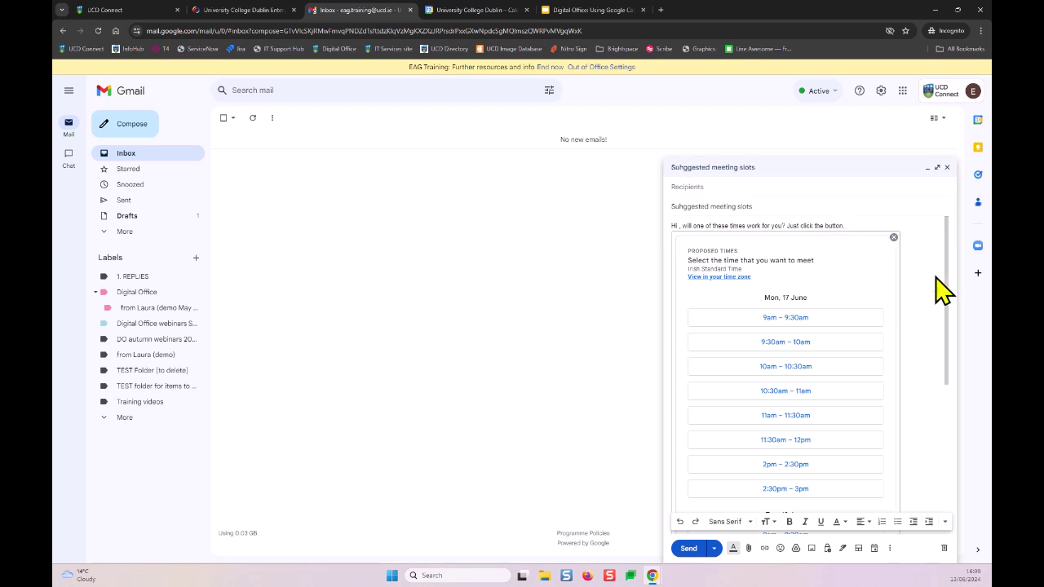
Step: Review the proposed time slots in the draft and the options for offering times or creating an event, and minimise the draft
scroll(925, 345, down, 2)
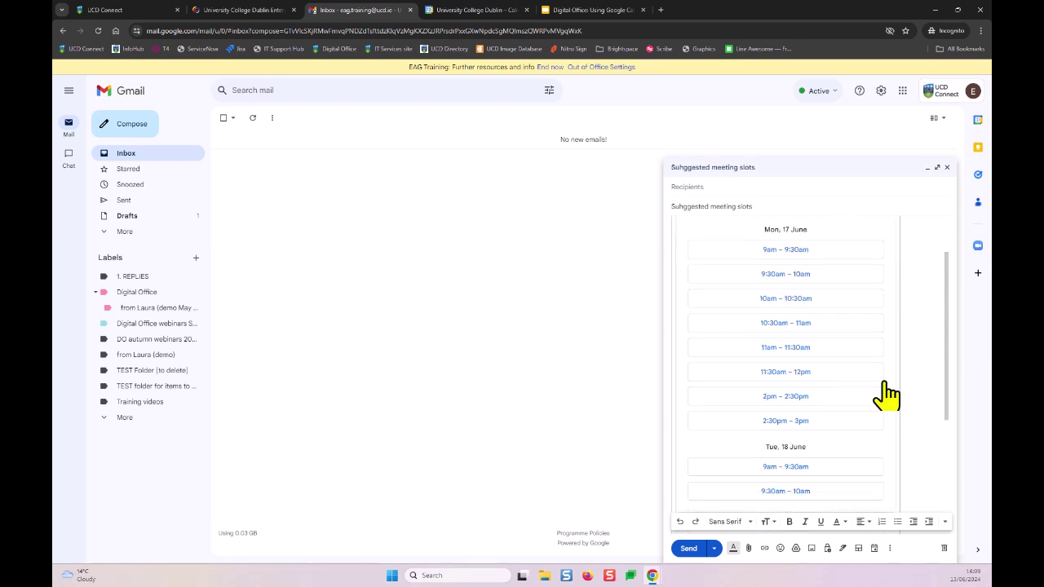
scroll(880, 396, down, 2)
scroll(897, 349, up, 4)
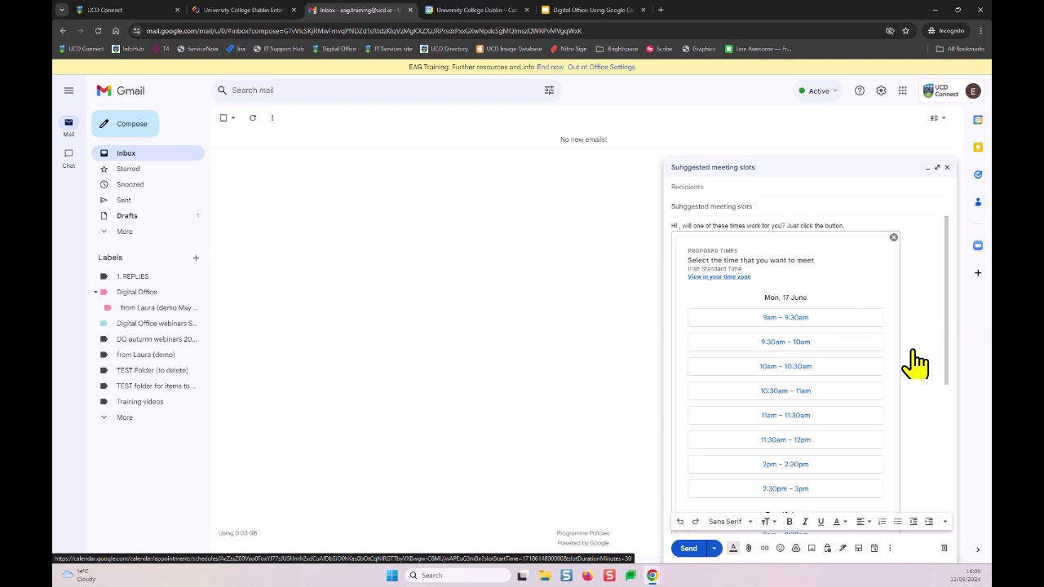
scroll(783, 367, down, 5)
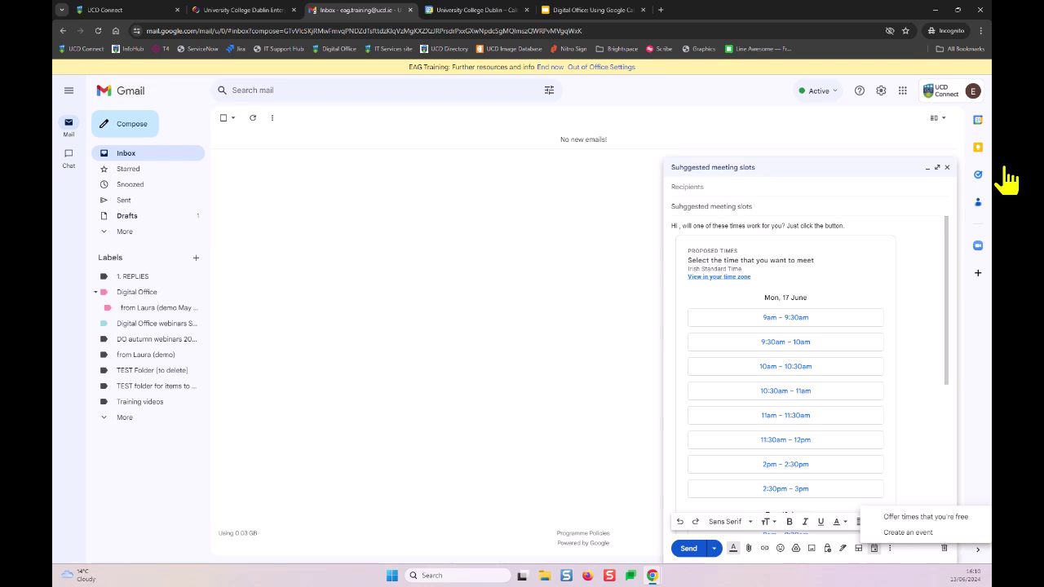
key(Escape)
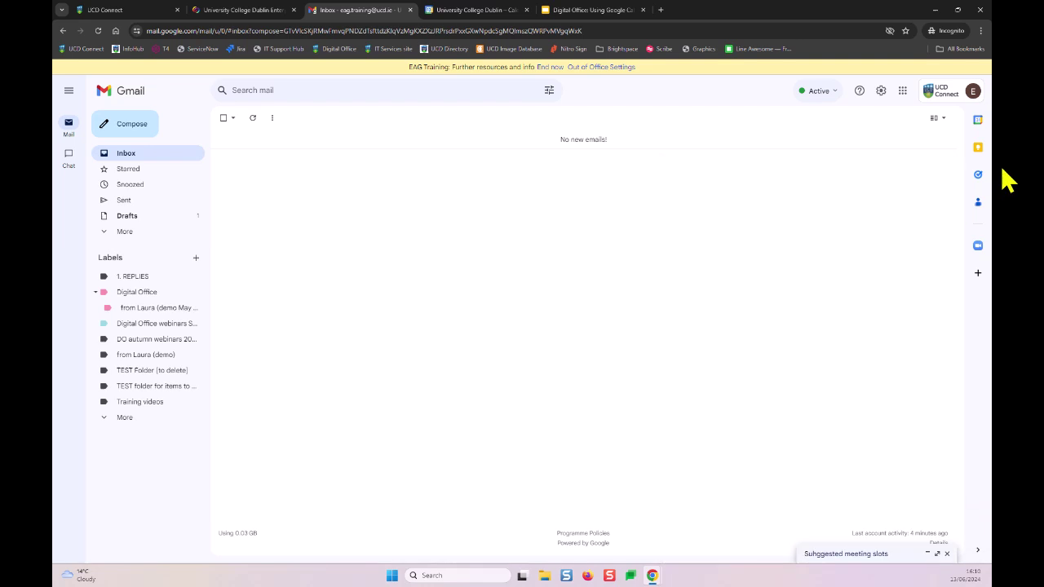
Step: Switch to the Google Slides presentation and start the slideshow from the Resources and support slide
click(585, 11)
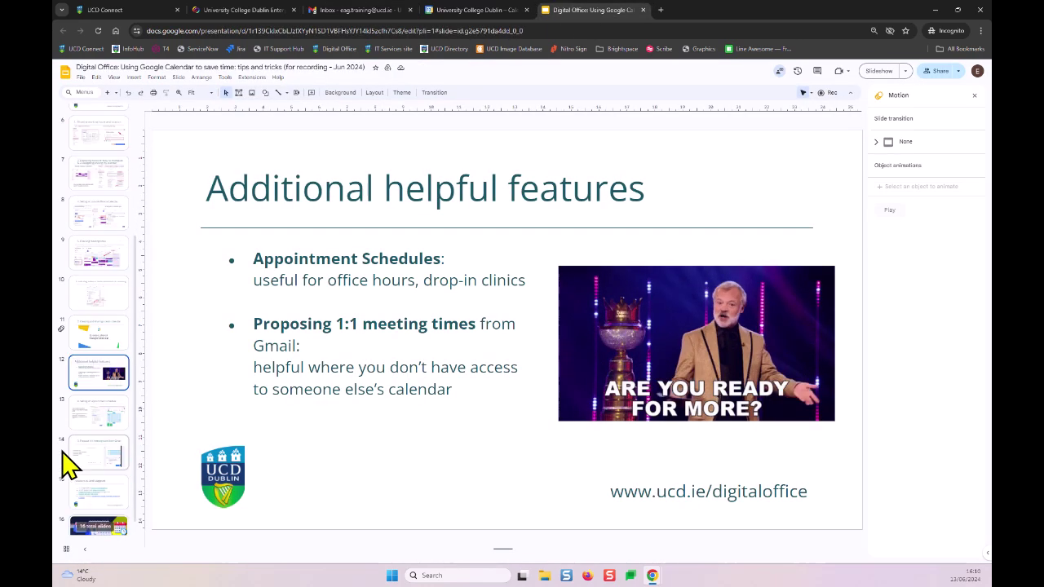
click(67, 492)
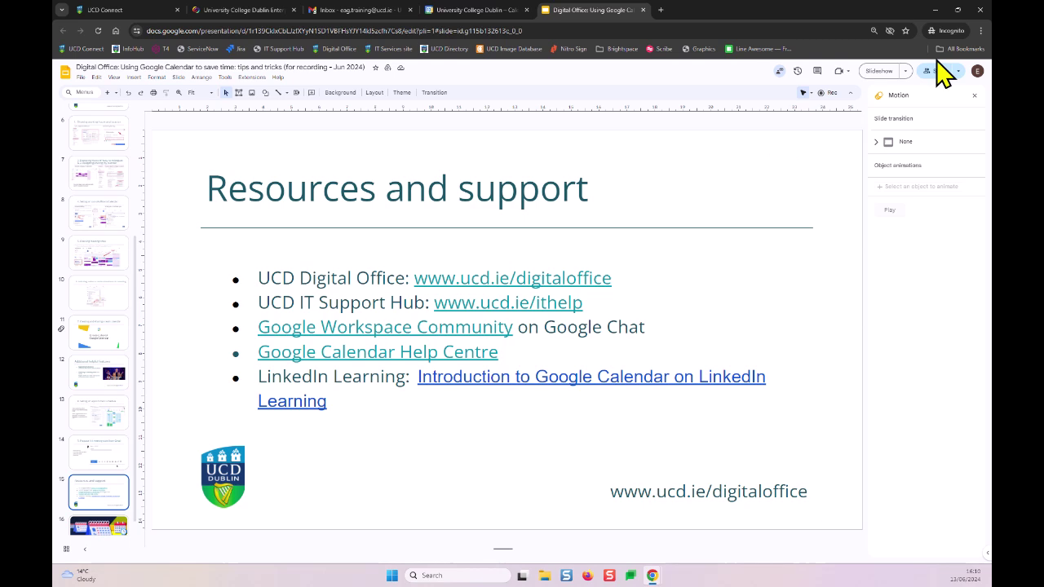
key(ctrl+Return)
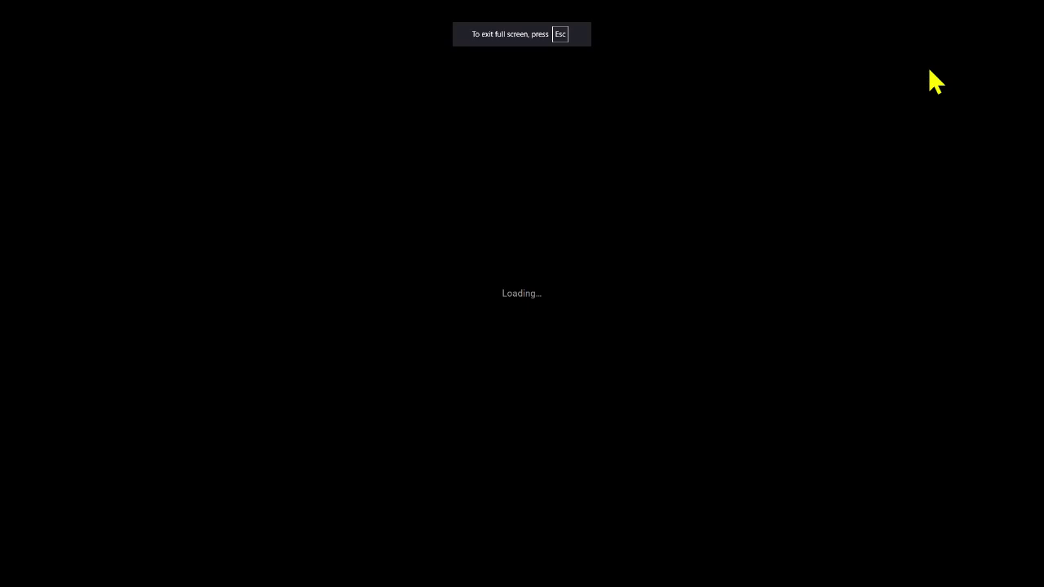